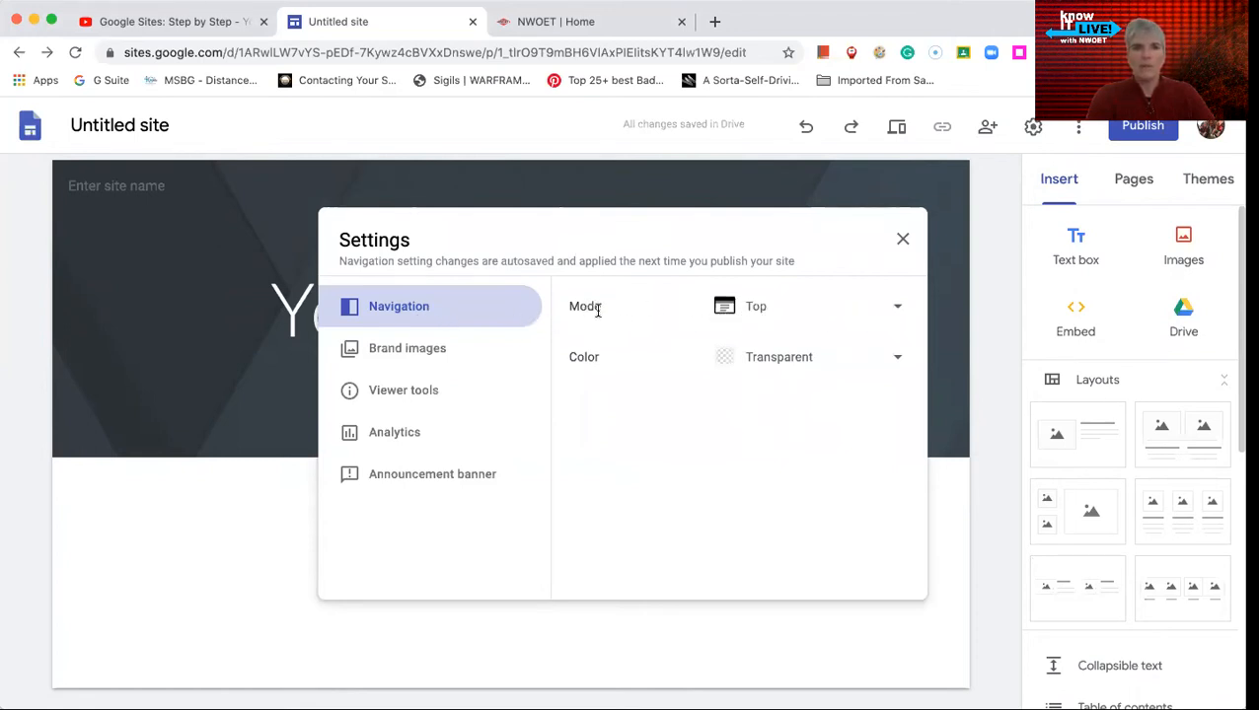
- Review the mode and color choices available for the site's navigation without changing them
{"action": "left_click", "coordinate": [909, 303]}
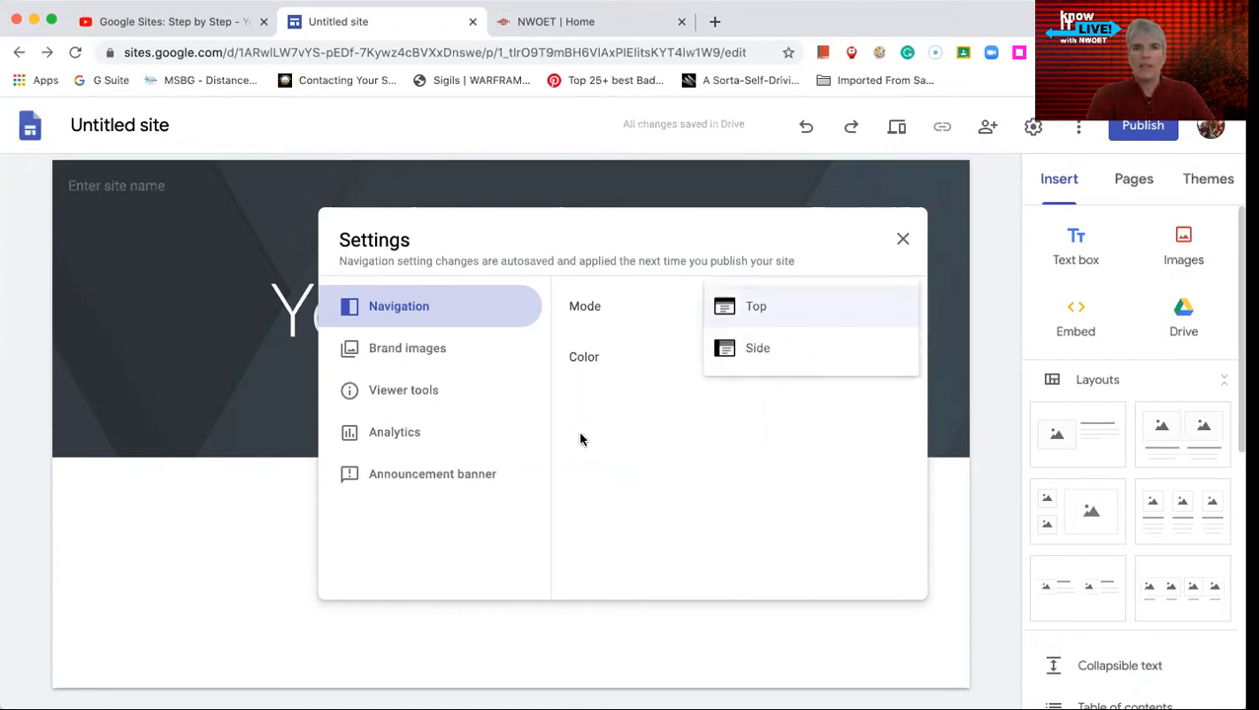
{"action": "left_click", "coordinate": [842, 392]}
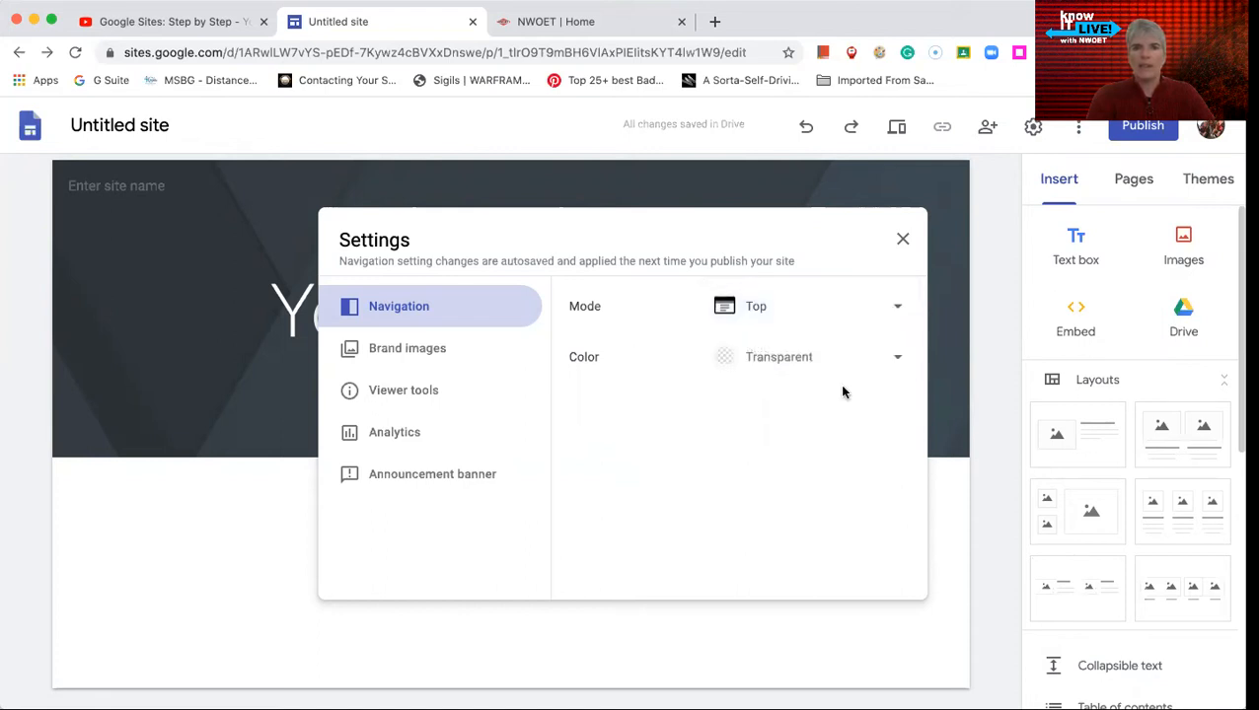
{"action": "left_click", "coordinate": [899, 361]}
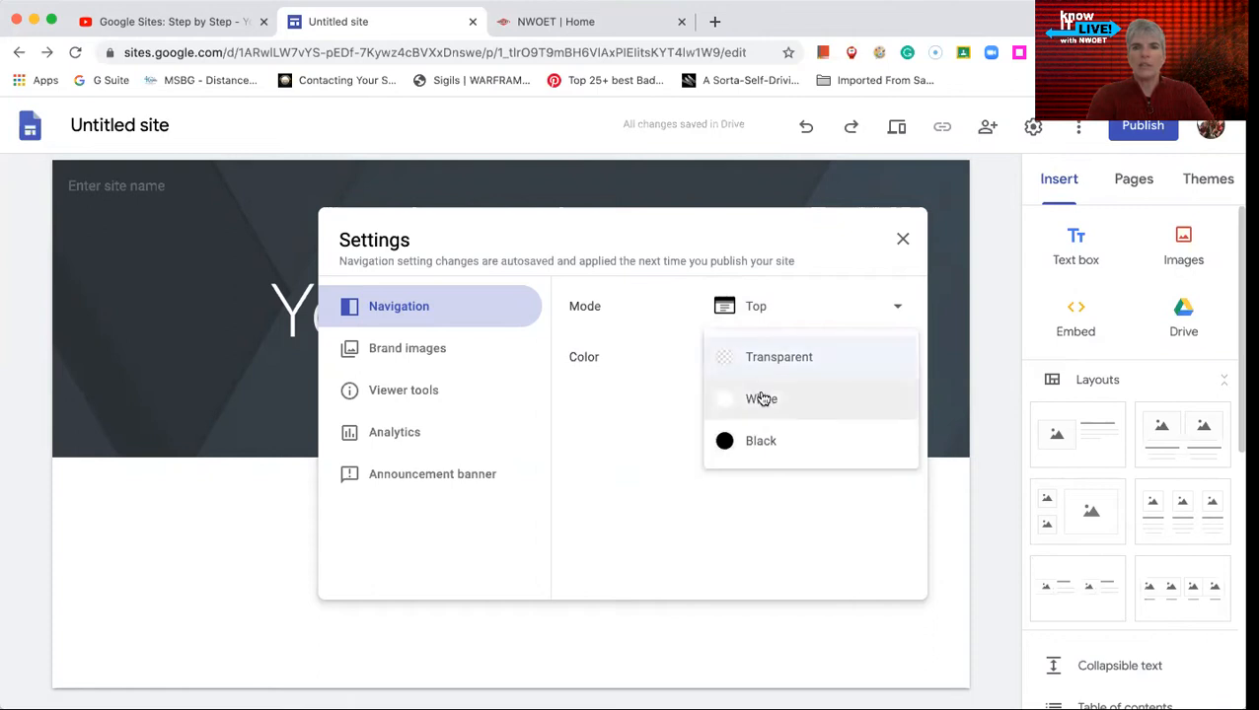
{"action": "left_click", "coordinate": [680, 517]}
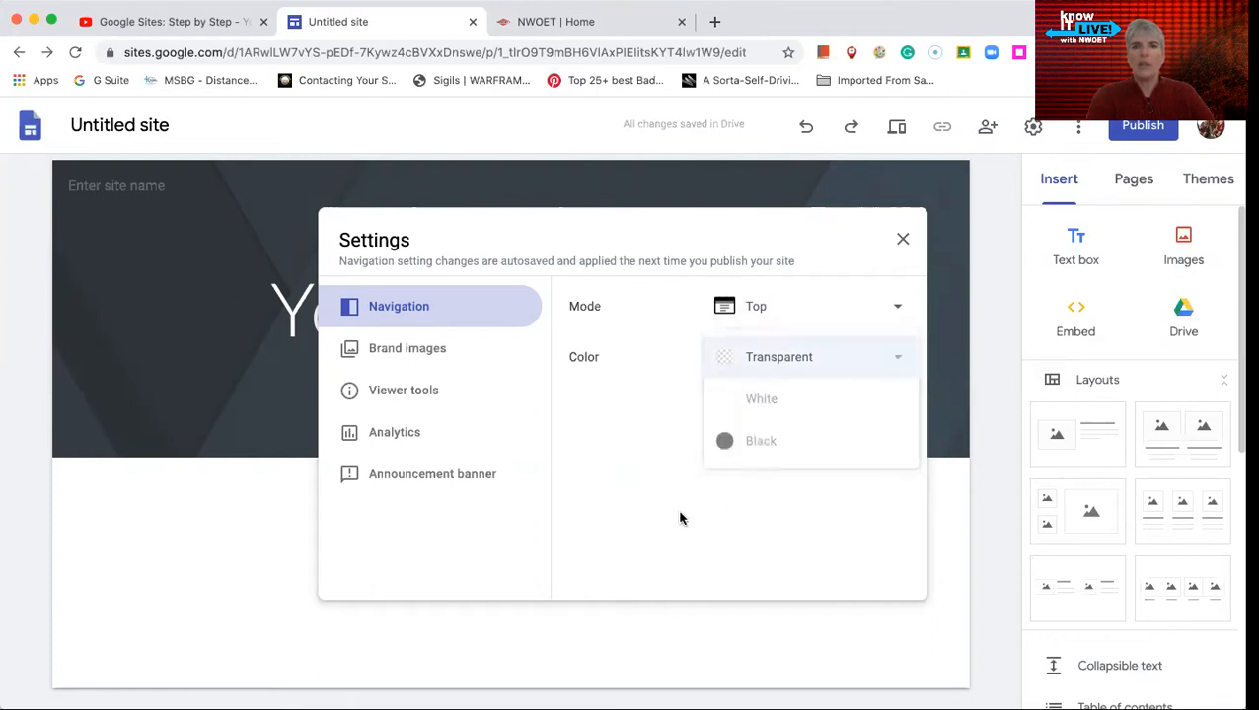
- Upload the NWOET logo image as the site's logo in the brand images settings
{"action": "left_click", "coordinate": [422, 361]}
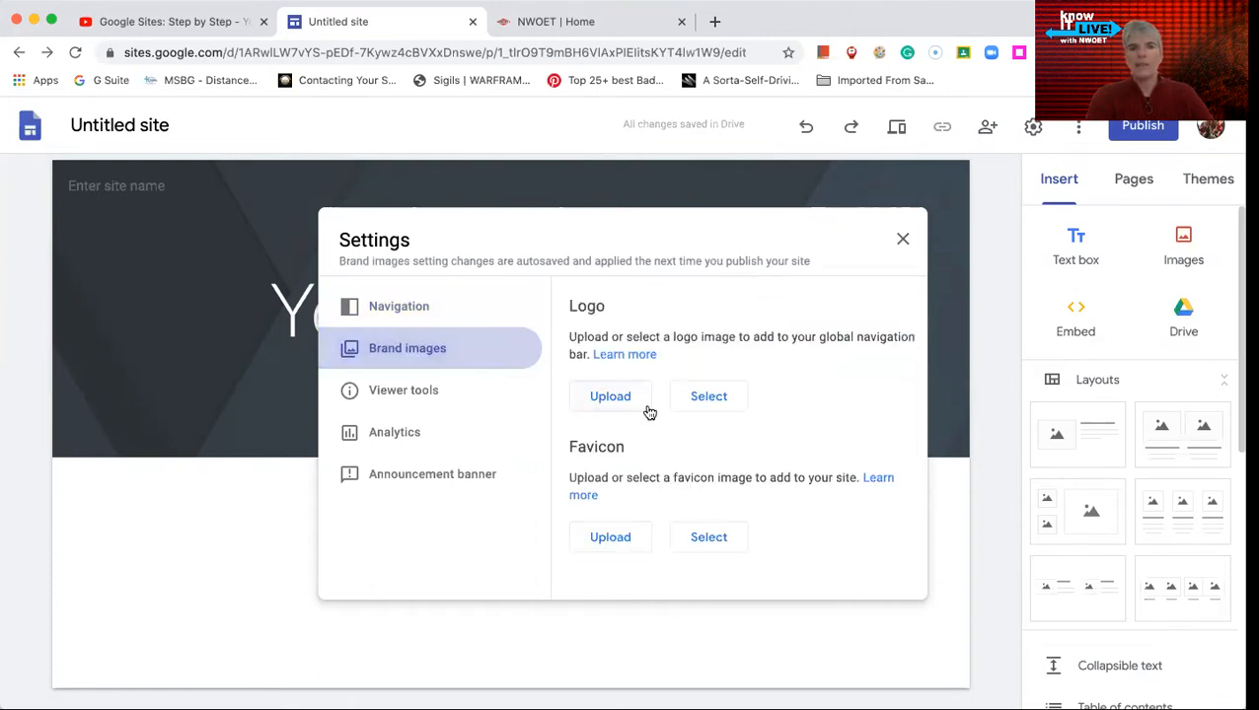
{"action": "left_click", "coordinate": [601, 398]}
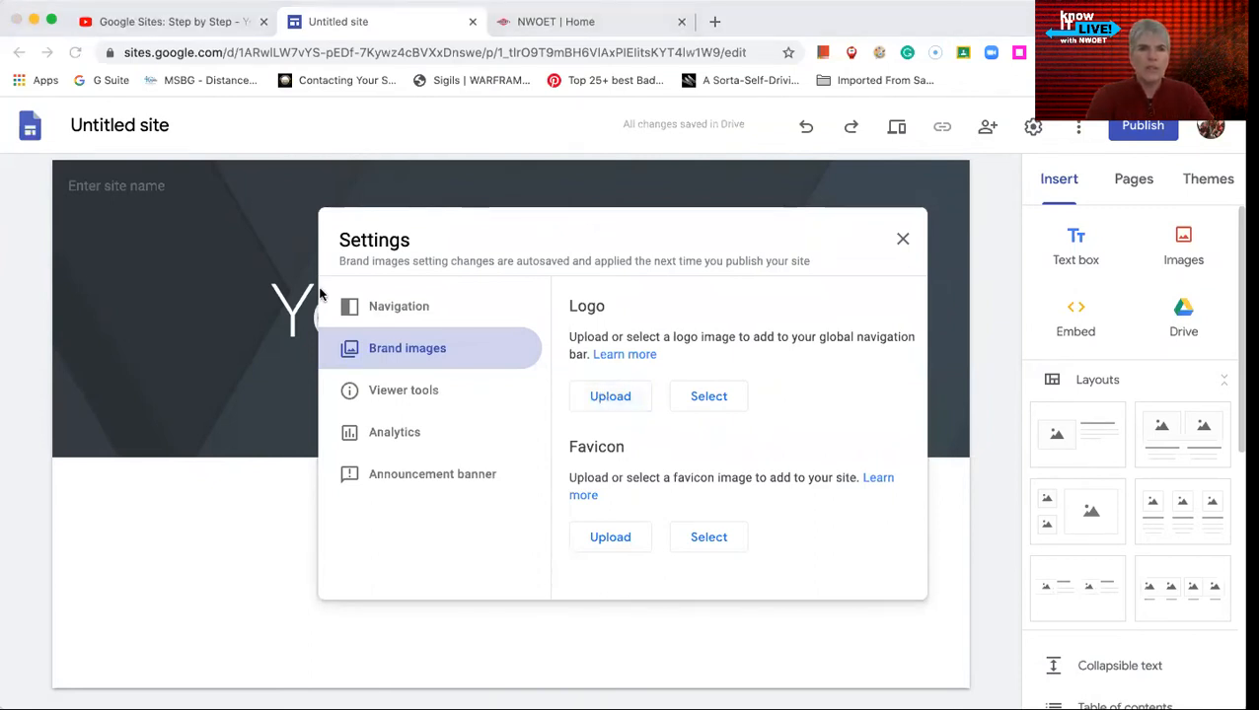
{"action": "double_click", "coordinate": [284, 366]}
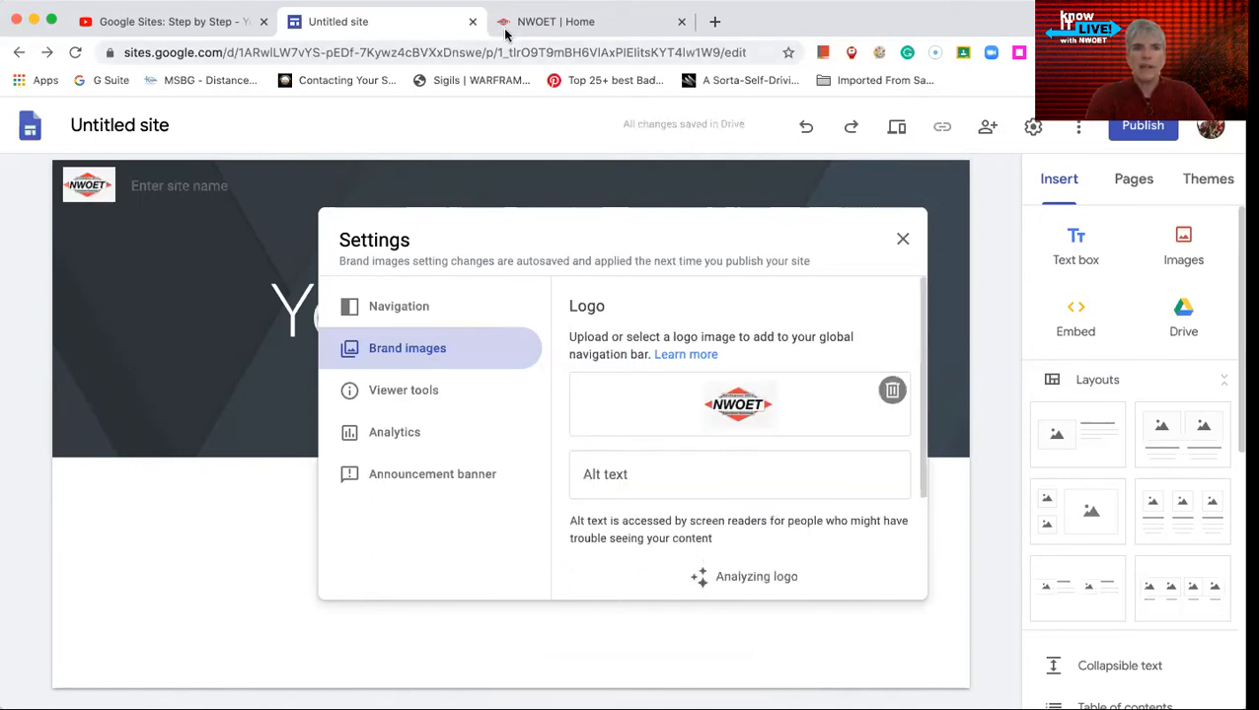
- Look at the favicon on the open NWOET home page, and upload the NWOET logo as this site's favicon
{"action": "left_click", "coordinate": [537, 23]}
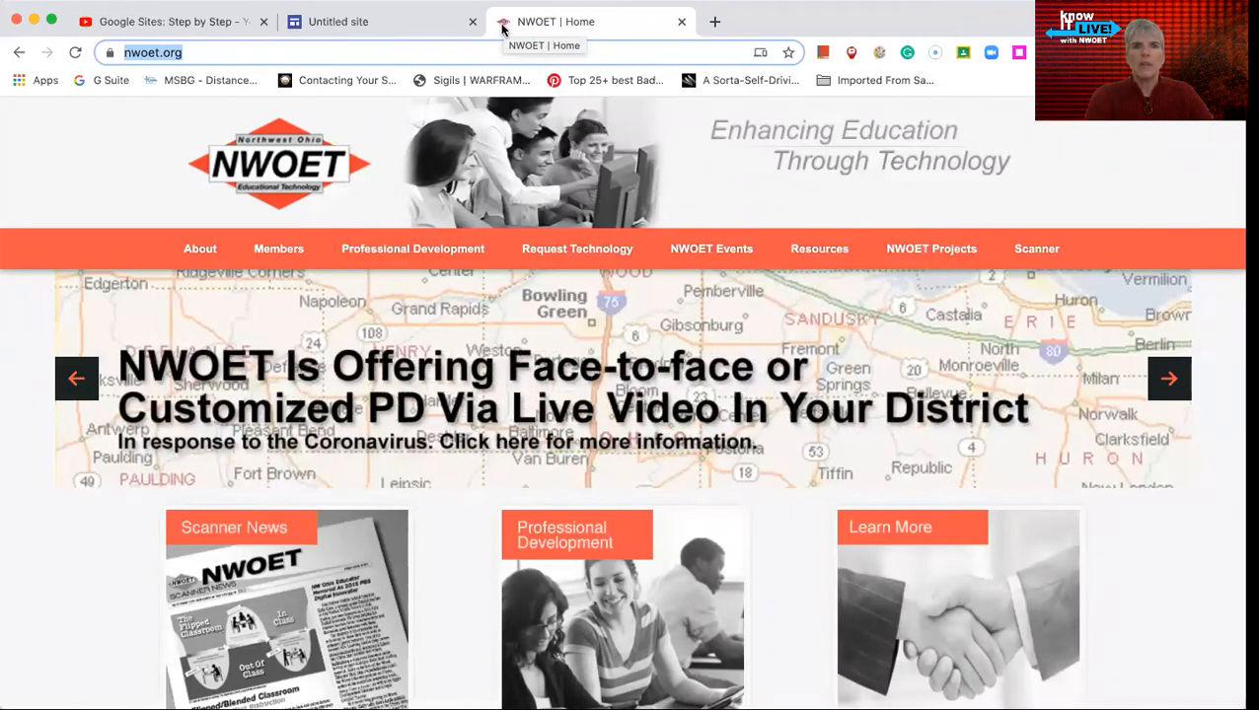
{"action": "left_click", "coordinate": [373, 26]}
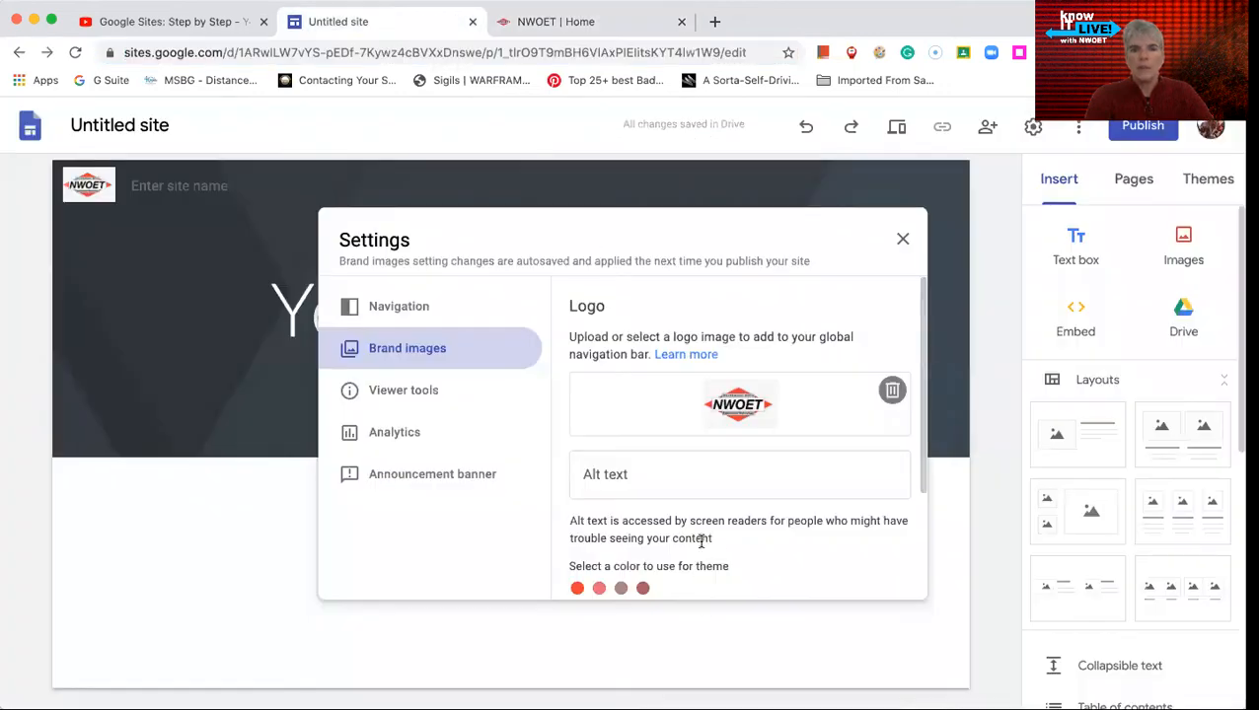
{"action": "scroll", "coordinate": [667, 466], "scroll_direction": "down", "scroll_amount": 3}
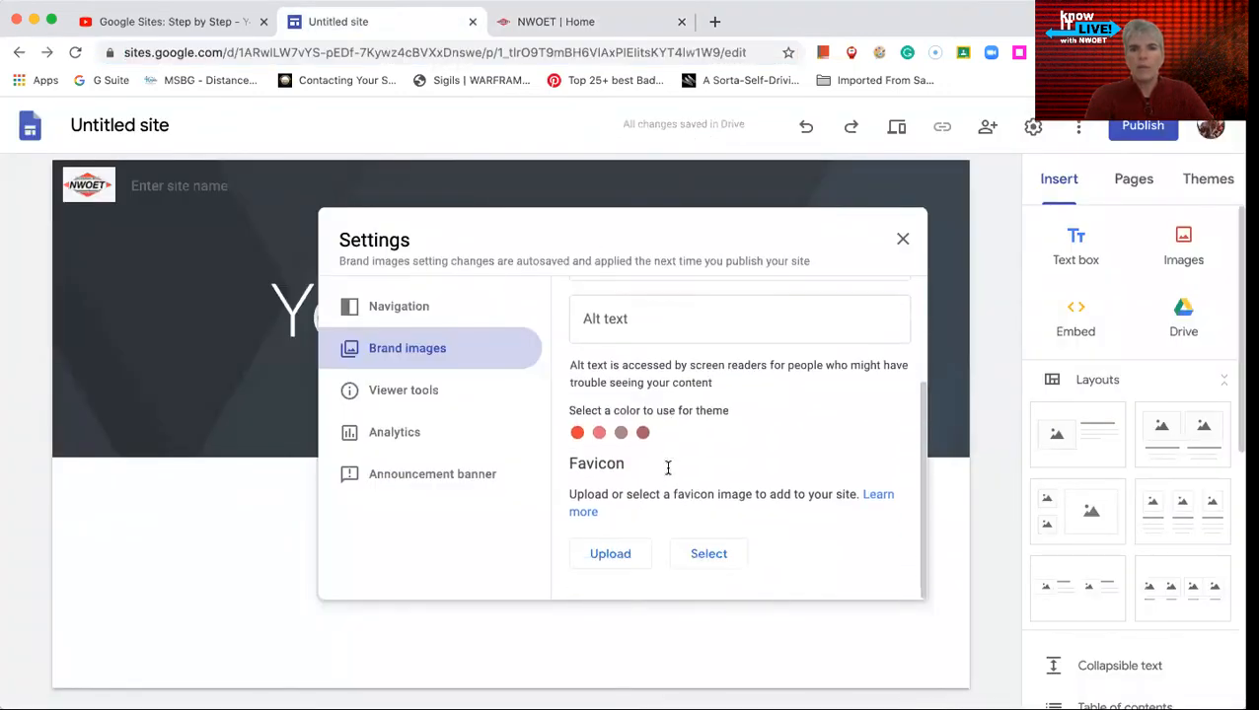
{"action": "left_click", "coordinate": [612, 554]}
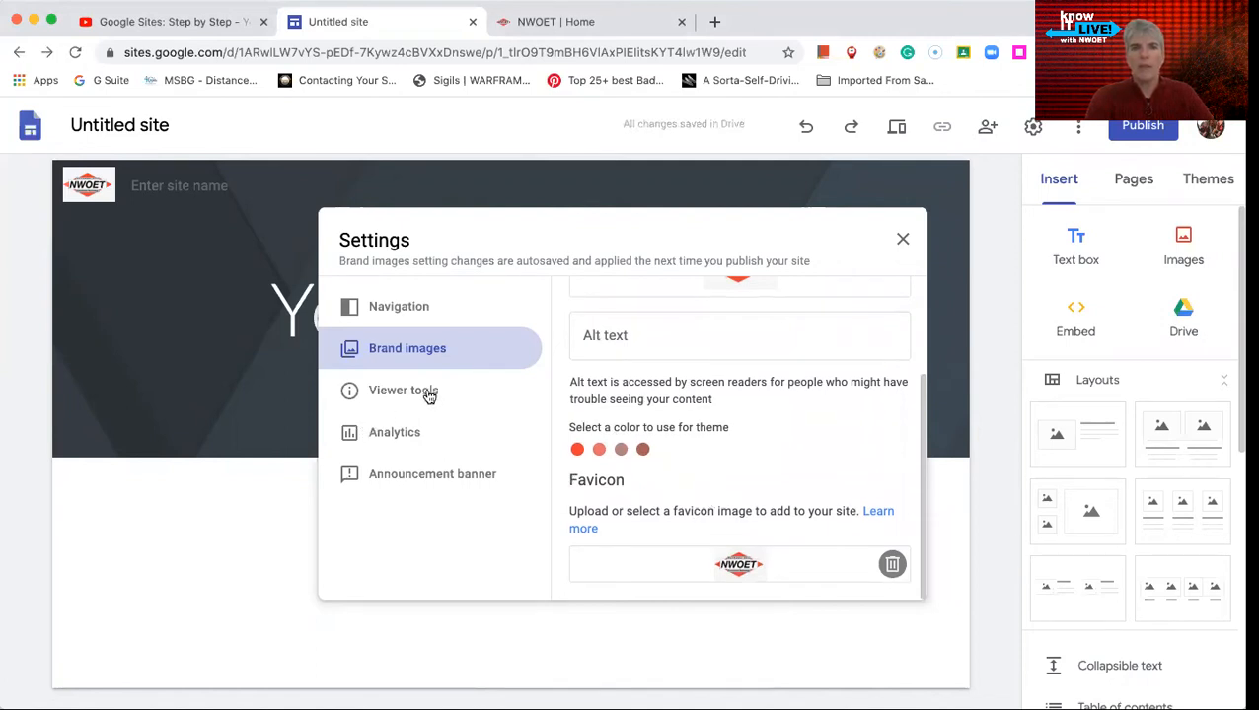
- Turn on the announcement banner and set its banner color to red
{"action": "left_click", "coordinate": [399, 474]}
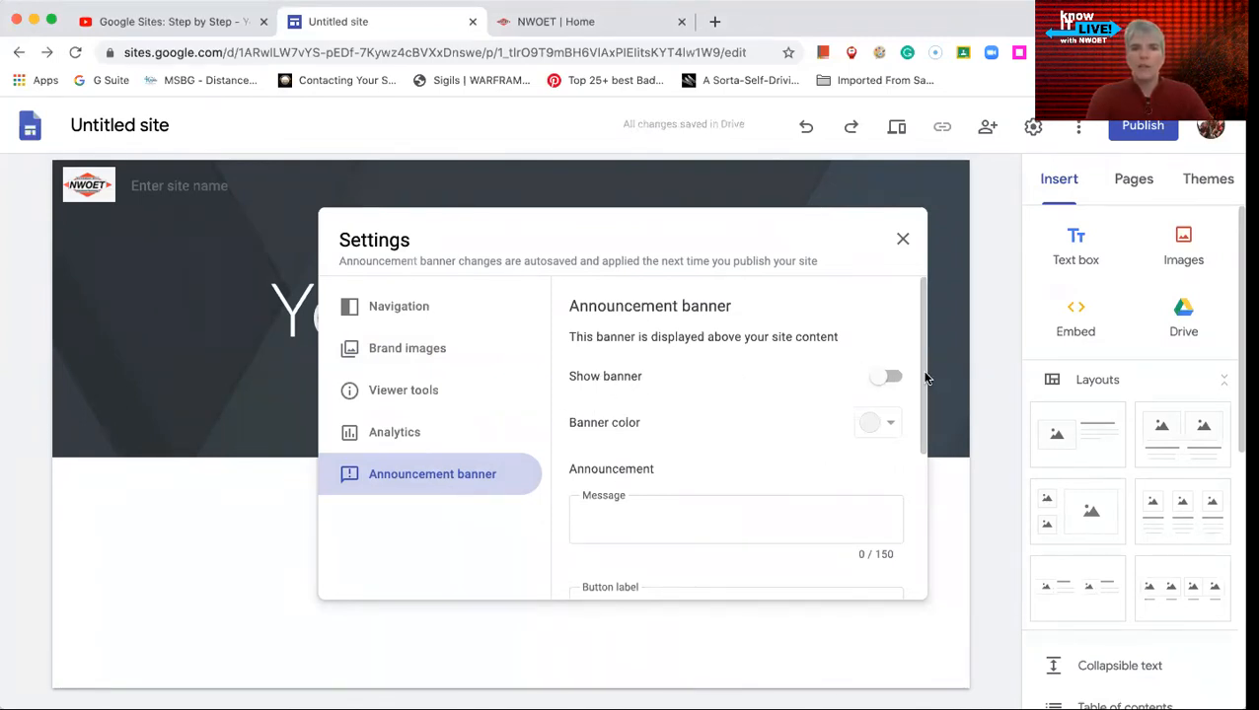
{"action": "left_click", "coordinate": [888, 379]}
{"action": "left_click", "coordinate": [881, 422]}
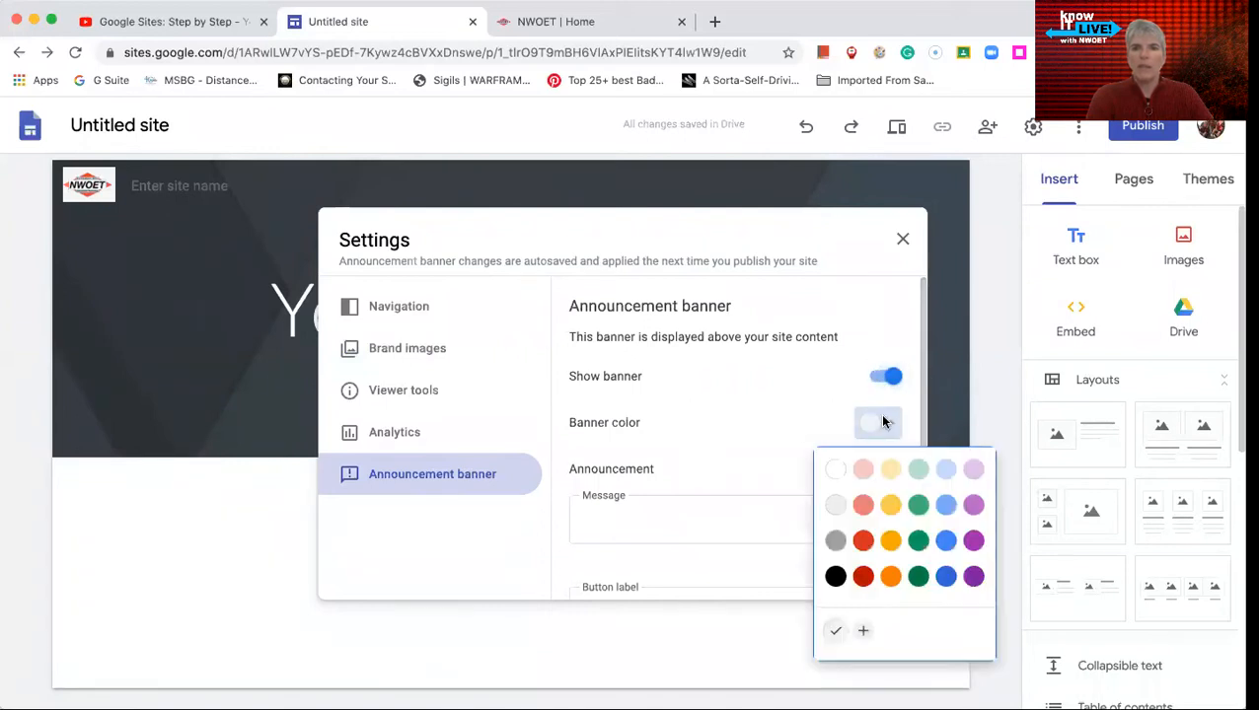
{"action": "left_click", "coordinate": [856, 543]}
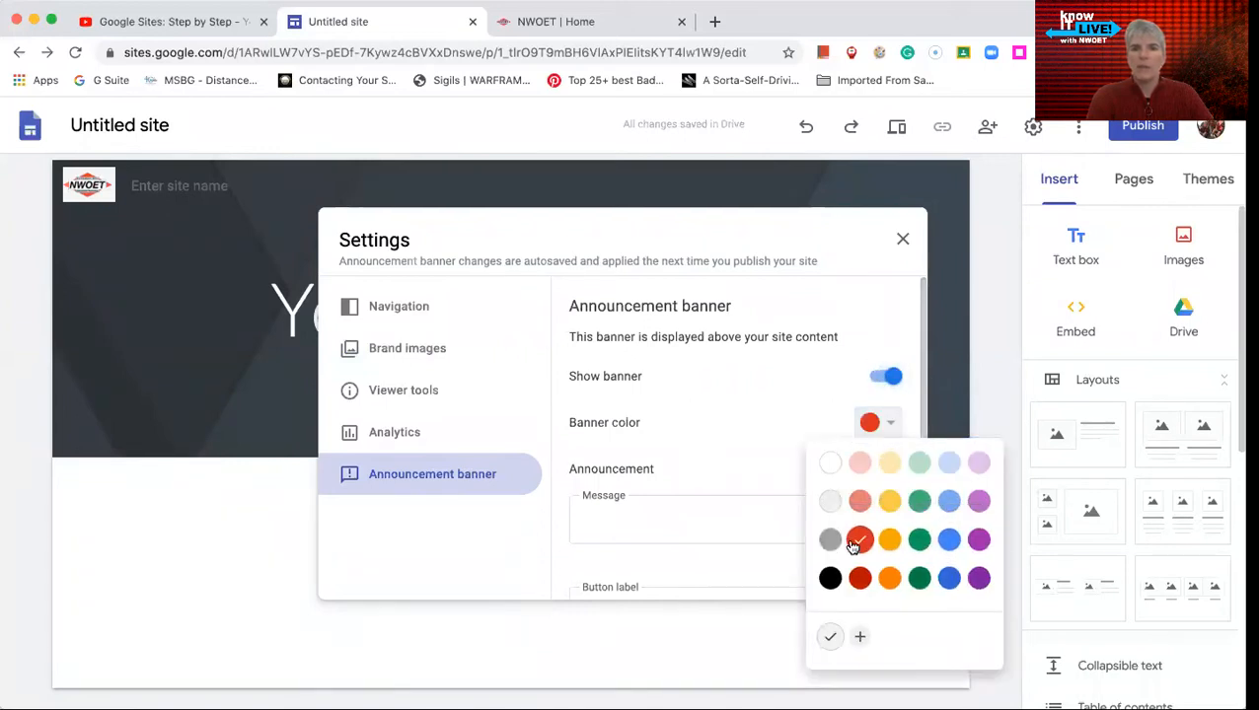
- Examine the announcement banner's message, button label, link, new-tab and visibility options, leaving them unfilled, and close the settings
{"action": "left_click", "coordinate": [632, 519]}
{"action": "scroll", "coordinate": [632, 517], "scroll_direction": "down", "scroll_amount": 3}
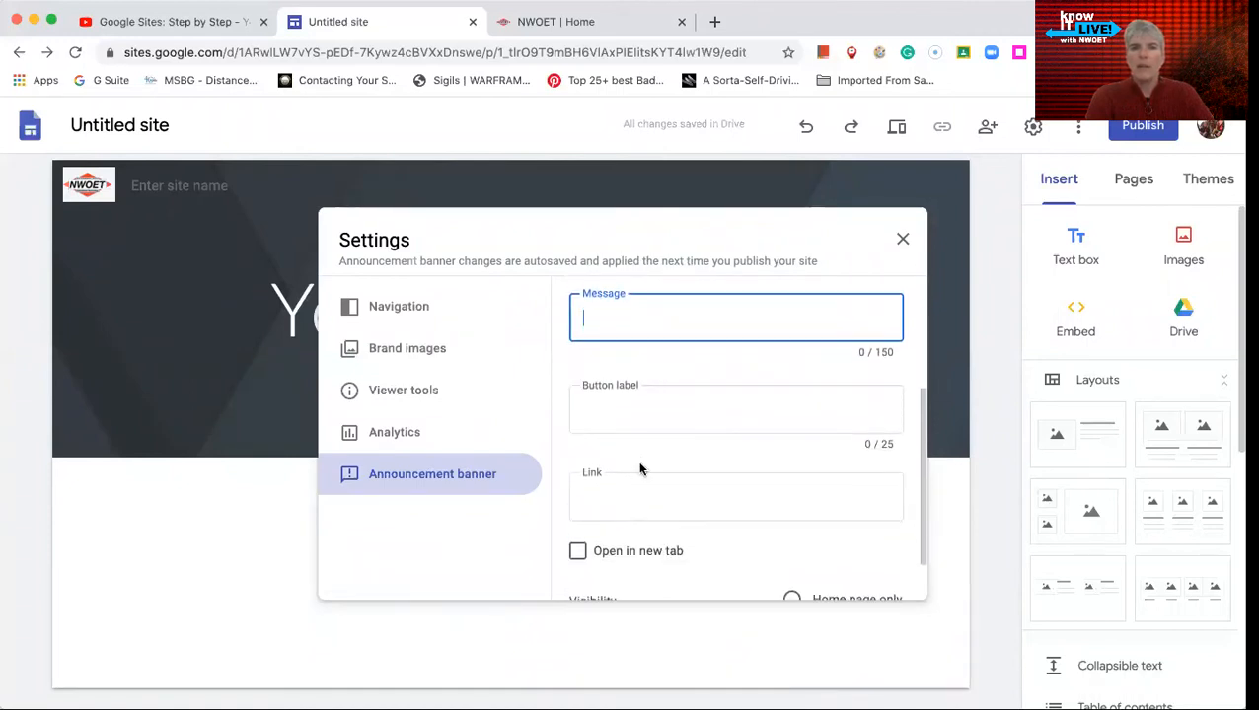
{"action": "left_click", "coordinate": [655, 406]}
{"action": "scroll", "coordinate": [655, 407], "scroll_direction": "down", "scroll_amount": 1}
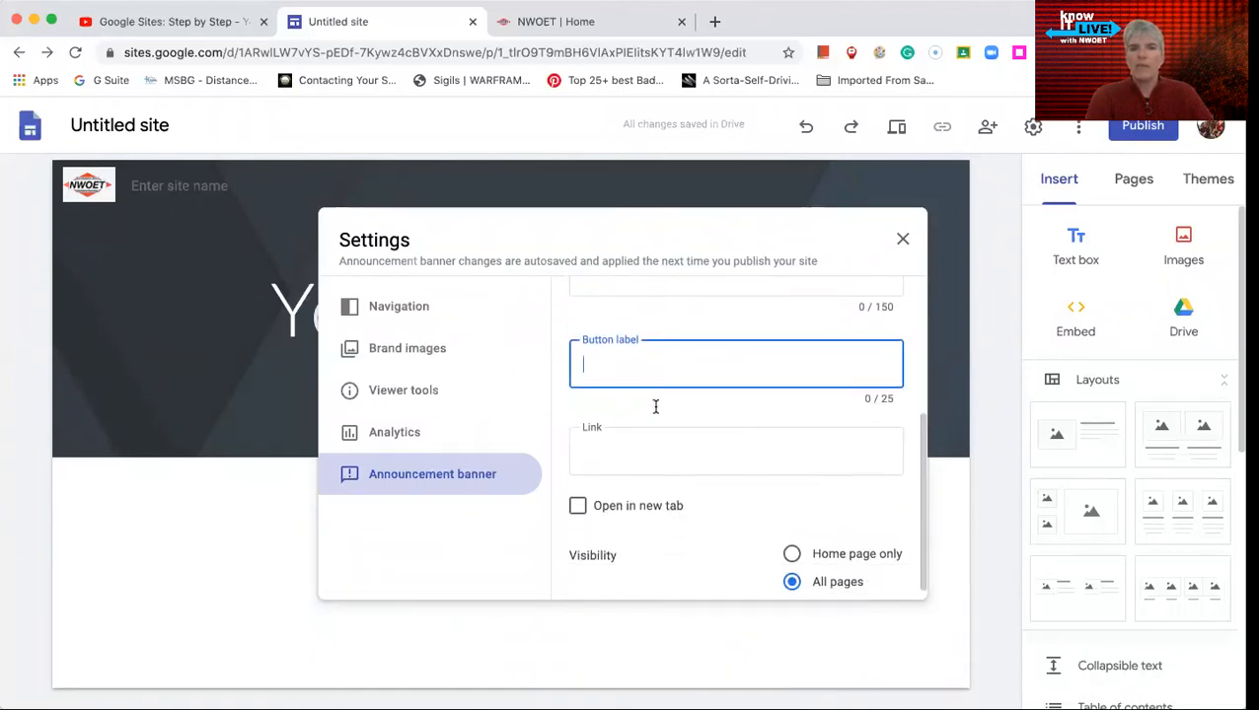
{"action": "scroll", "coordinate": [647, 348], "scroll_direction": "up", "scroll_amount": 1}
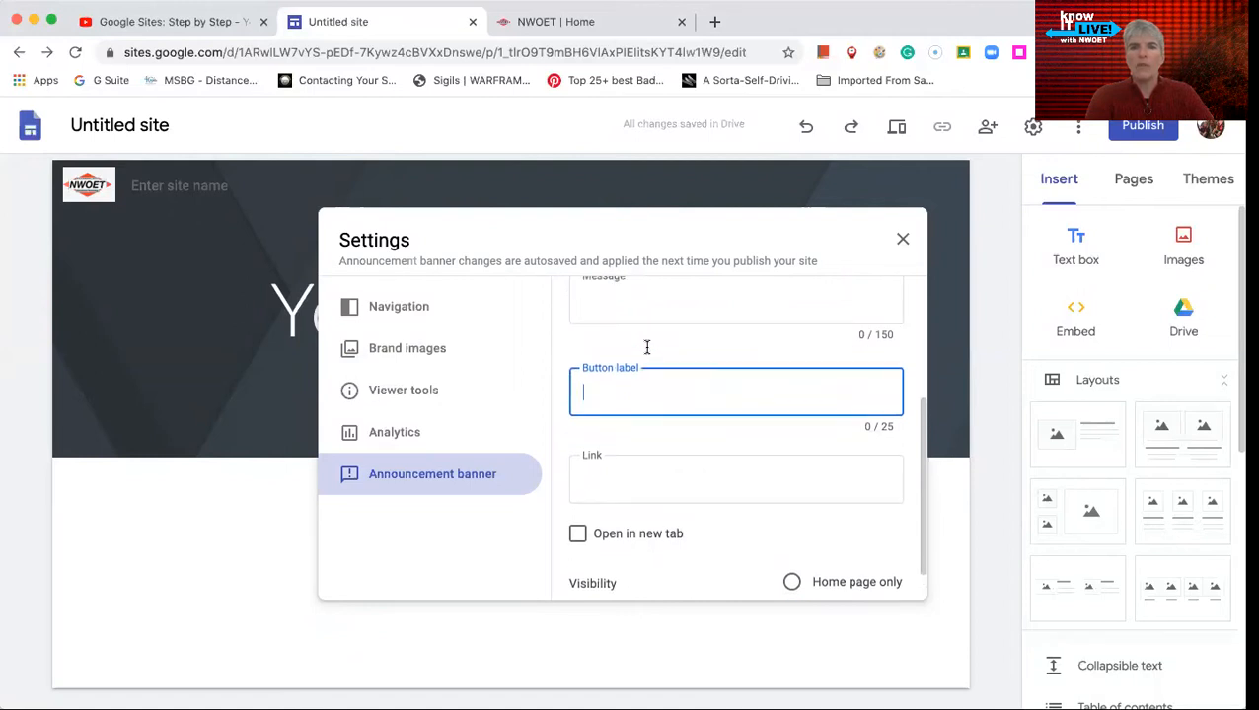
{"action": "scroll", "coordinate": [646, 351], "scroll_direction": "down", "scroll_amount": 1}
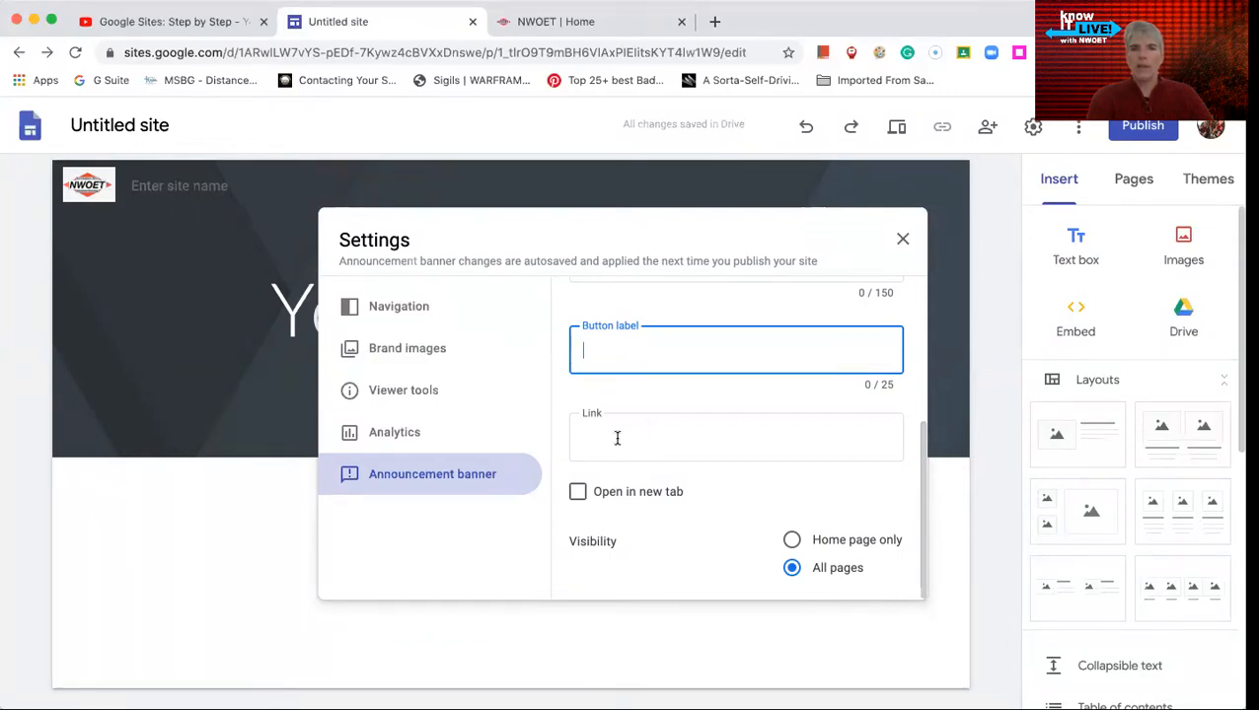
{"action": "scroll", "coordinate": [656, 380], "scroll_direction": "up", "scroll_amount": 2}
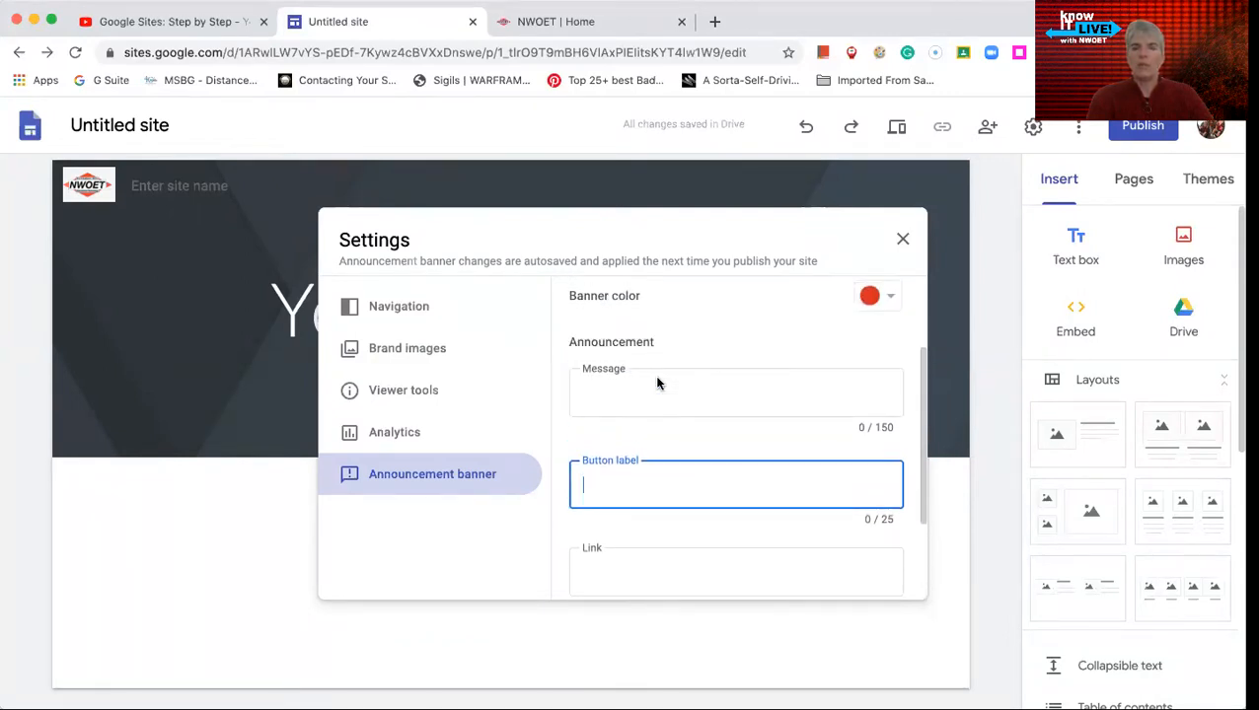
{"action": "scroll", "coordinate": [658, 383], "scroll_direction": "down", "scroll_amount": 3}
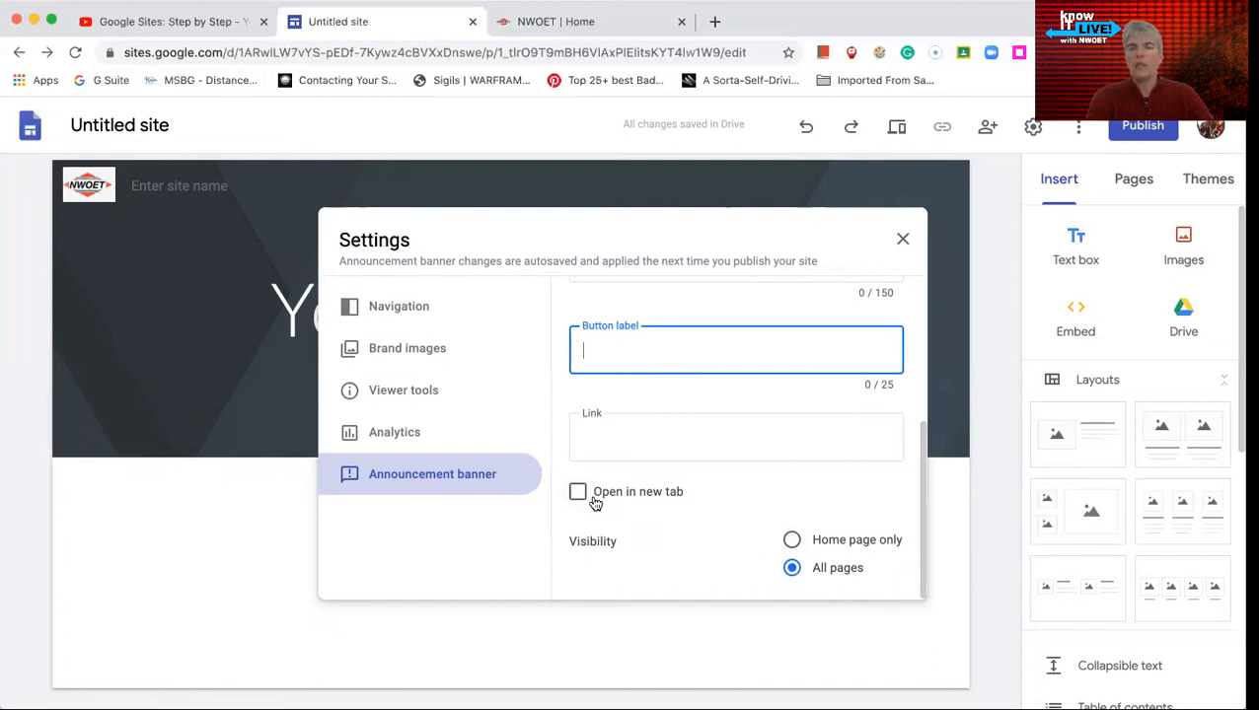
{"action": "left_click", "coordinate": [903, 239]}
- Open the site's page list and review the options available for the Home page
{"action": "left_click", "coordinate": [1135, 191]}
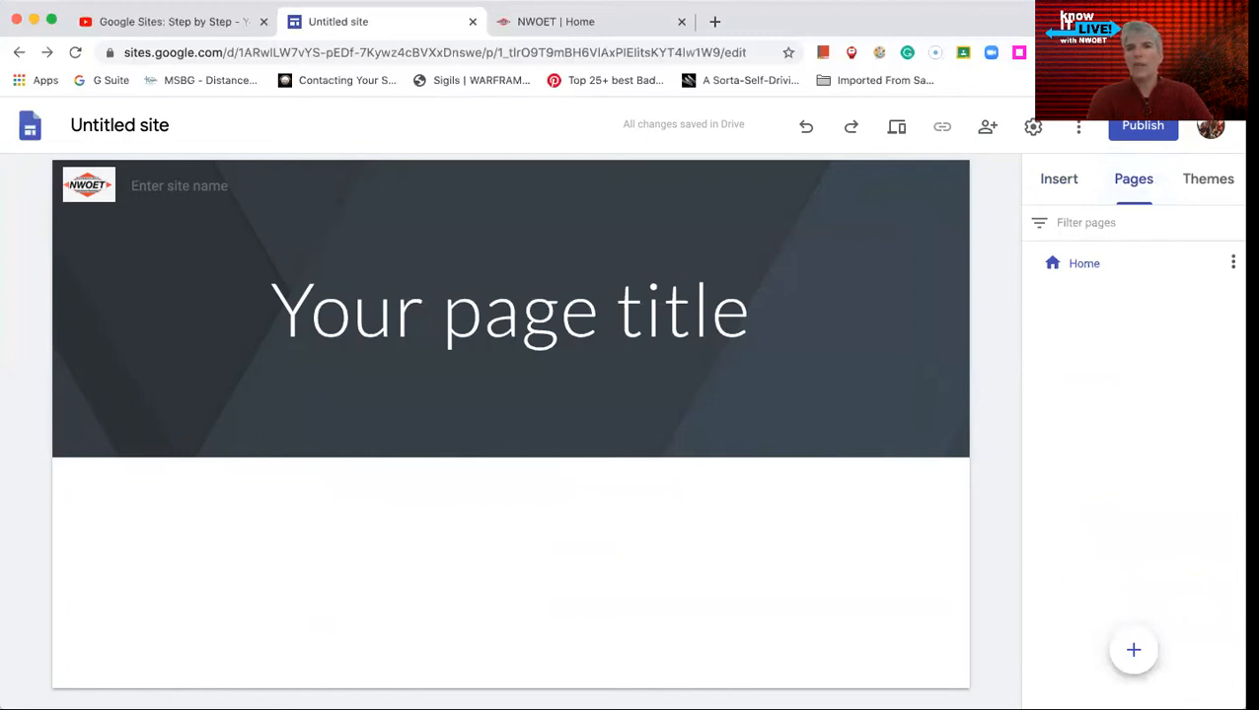
{"action": "left_click", "coordinate": [1232, 263]}
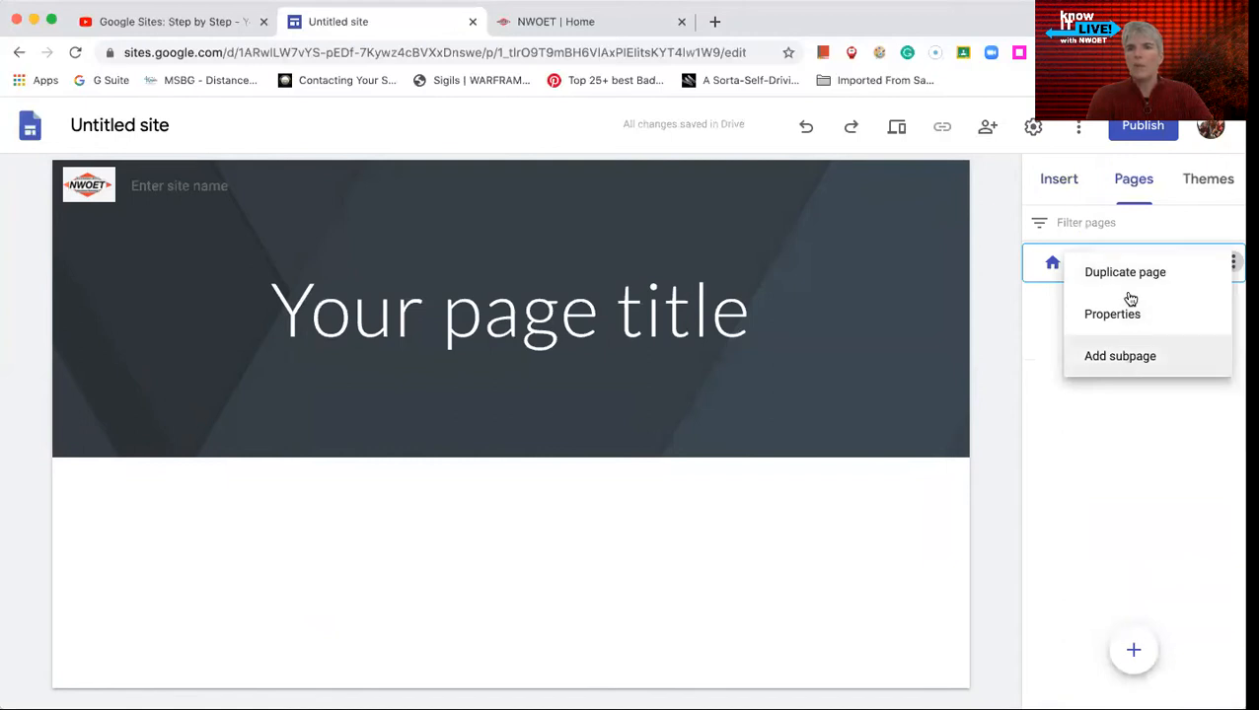
{"action": "left_click", "coordinate": [1129, 204]}
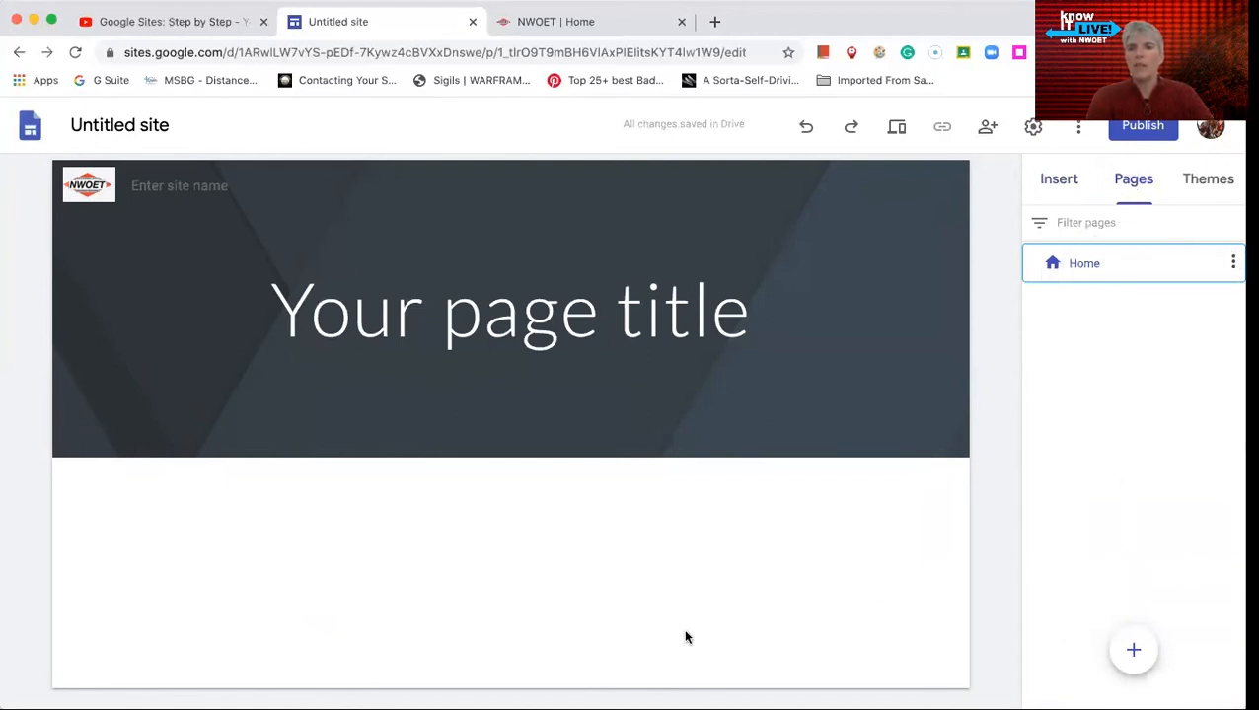
- Add a new page named "testing" and review the options available for it
{"action": "left_click", "coordinate": [1139, 651]}
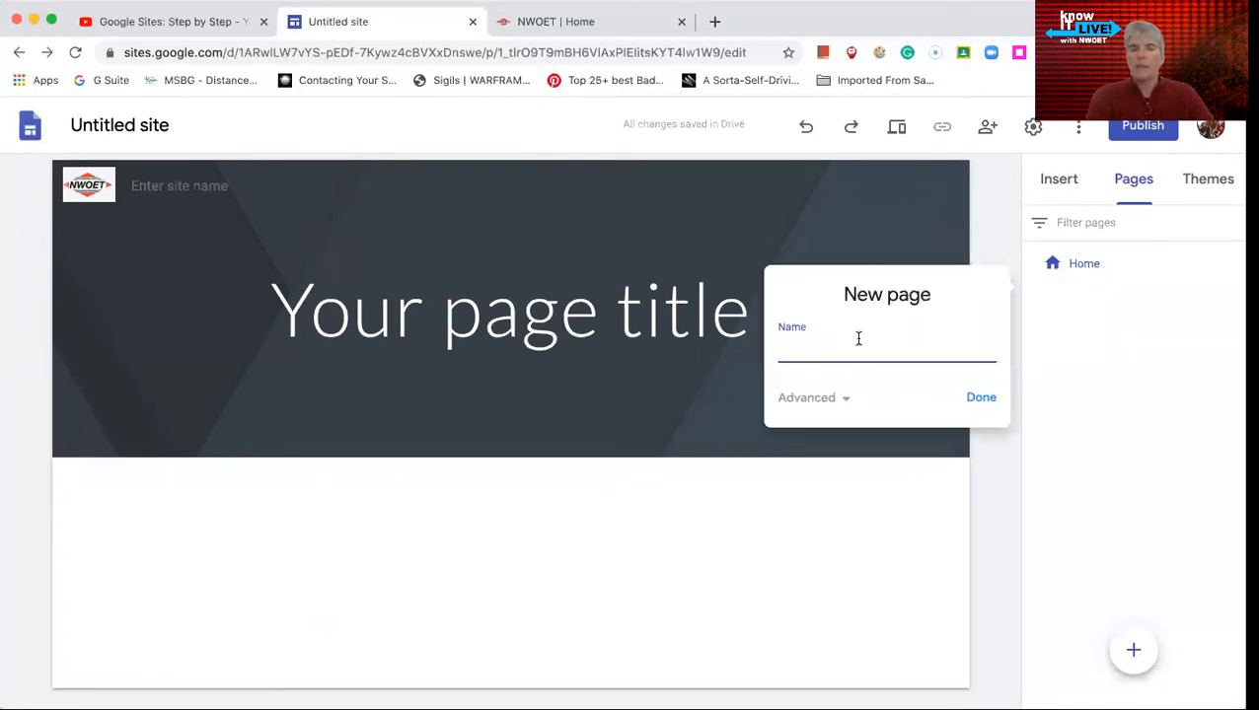
{"action": "type", "text": "testing"}
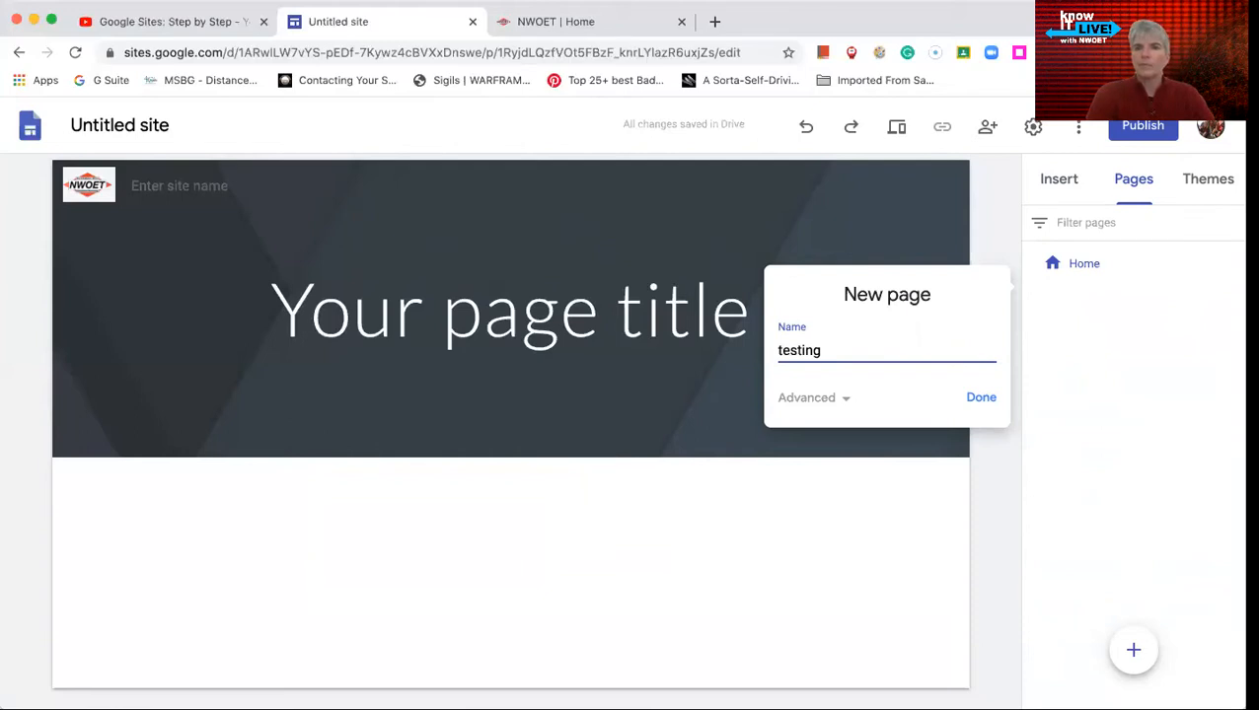
{"action": "left_click", "coordinate": [980, 397]}
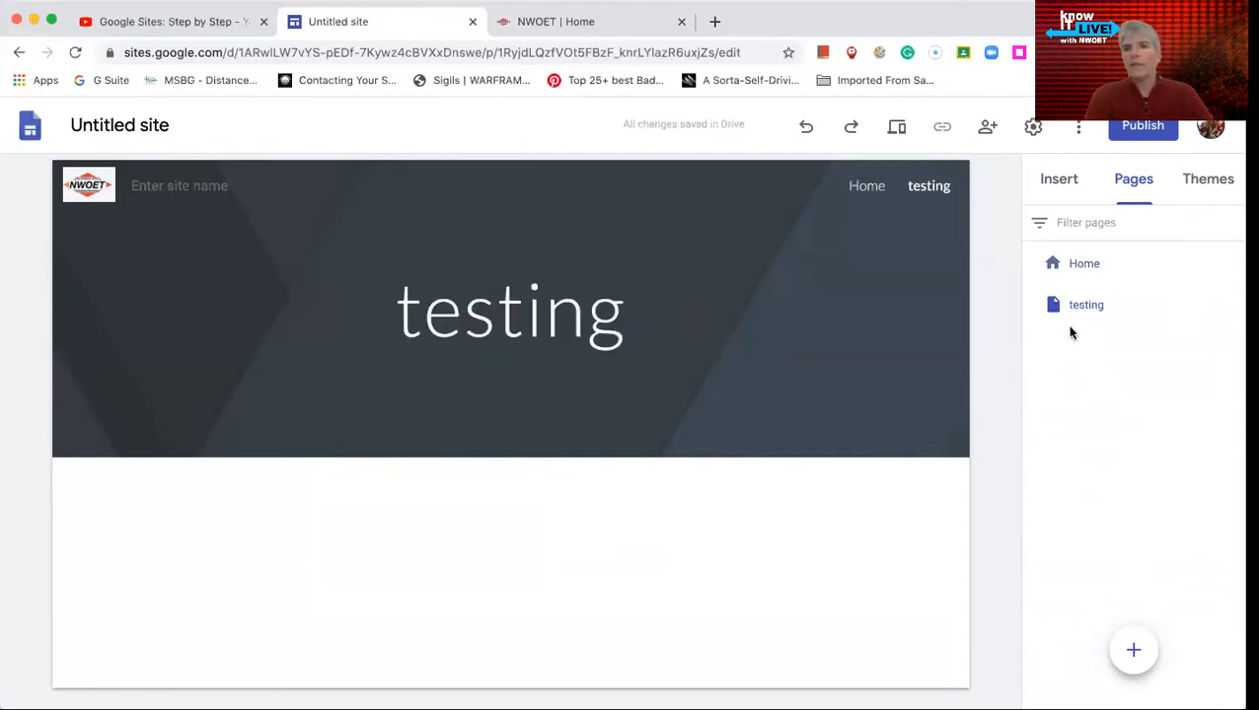
{"action": "left_click", "coordinate": [1232, 304]}
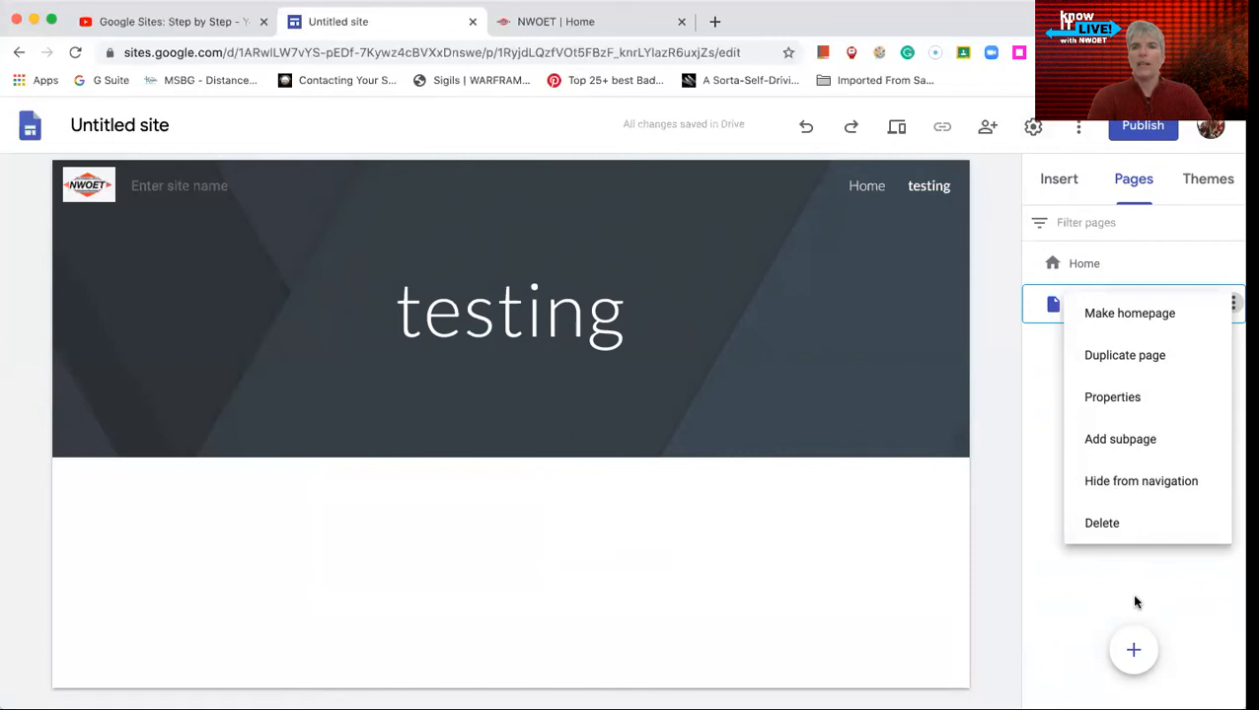
{"action": "left_click", "coordinate": [1040, 578]}
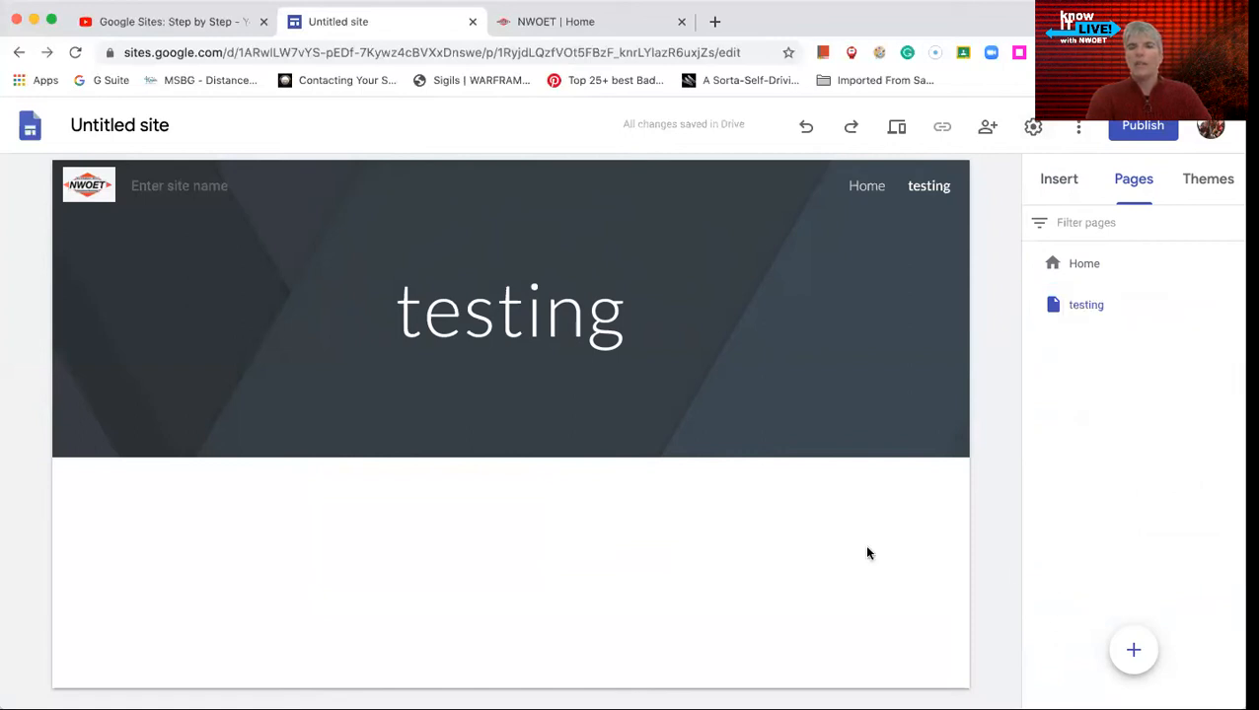
- Insert a collapsible text block on the testing page
{"action": "left_click", "coordinate": [1058, 181]}
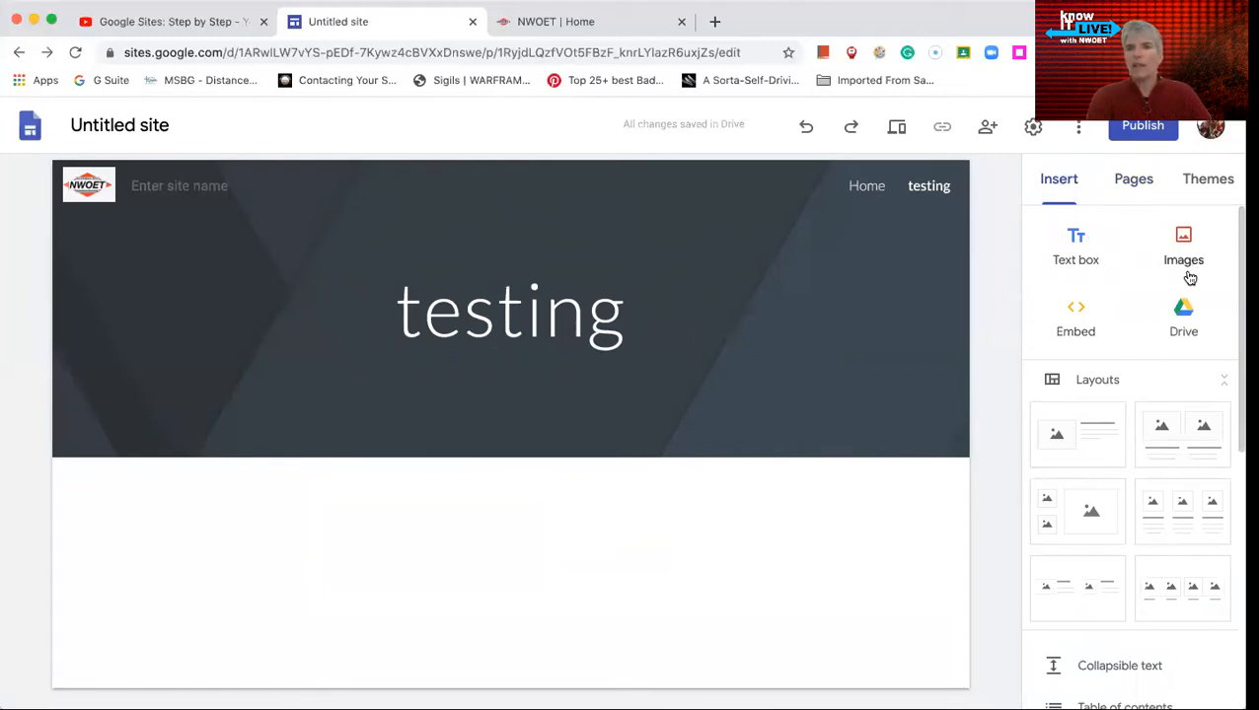
{"action": "double_click", "coordinate": [496, 493]}
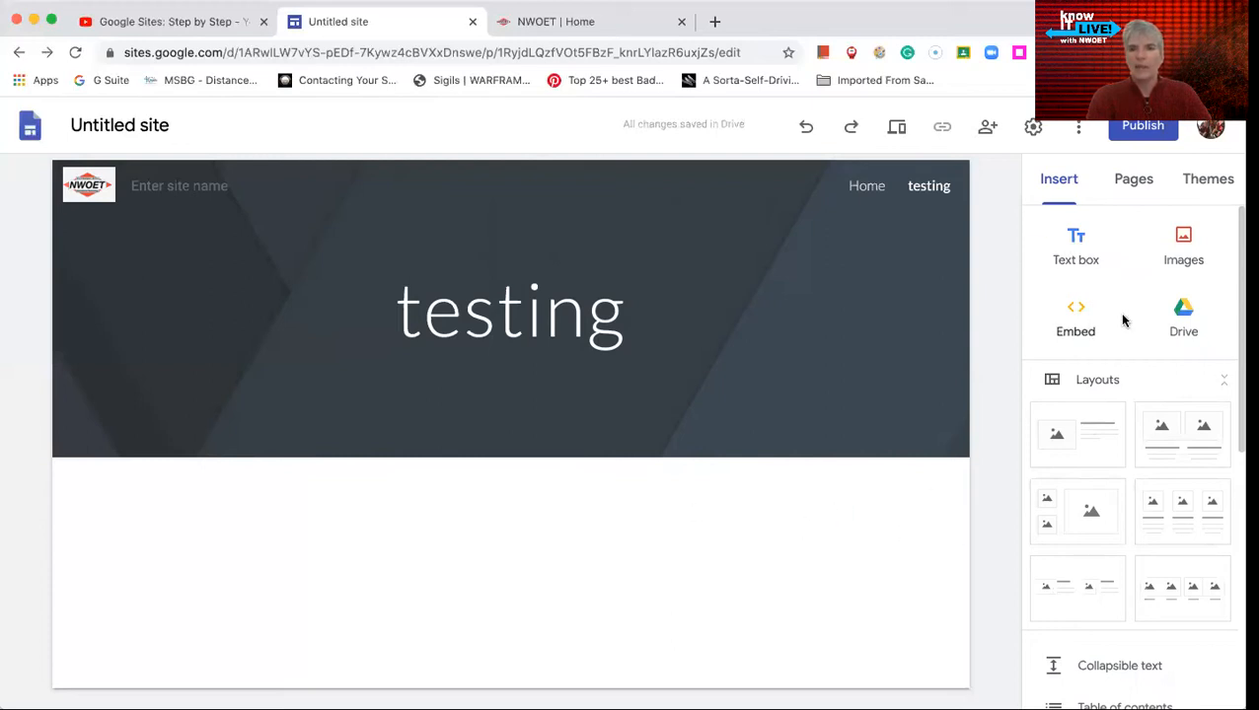
{"action": "scroll", "coordinate": [1146, 452], "scroll_direction": "down", "scroll_amount": 2}
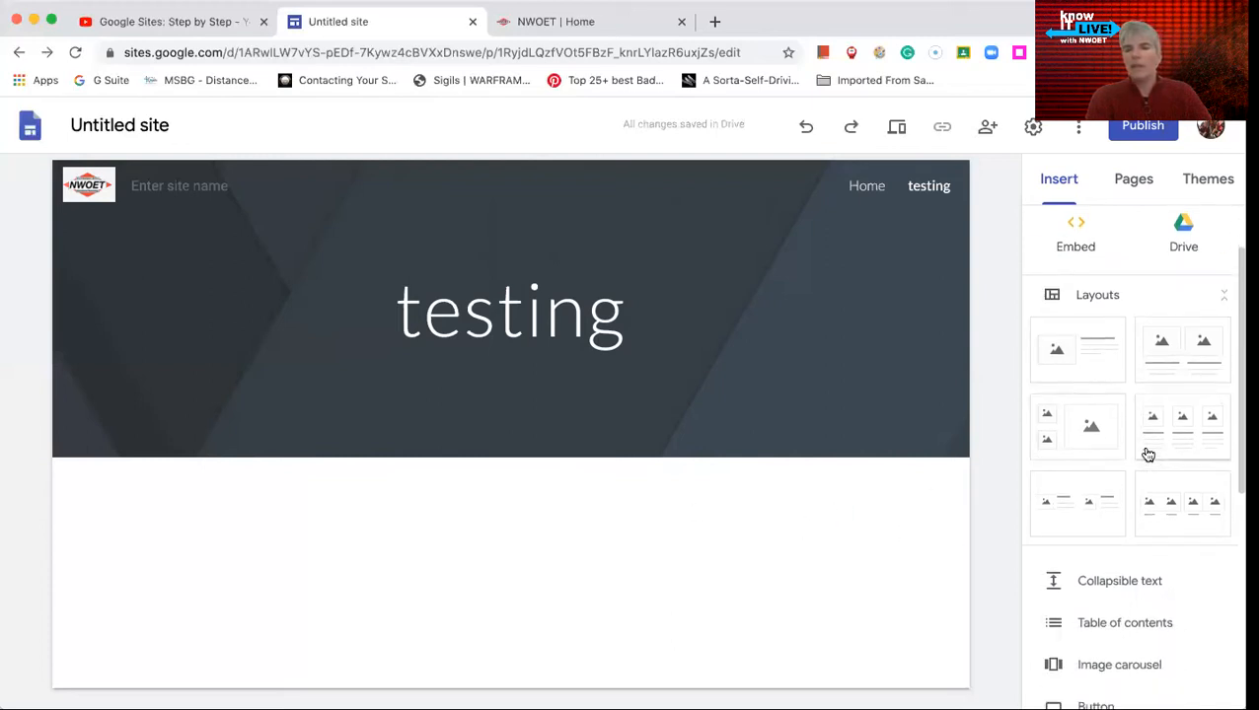
{"action": "scroll", "coordinate": [1154, 456], "scroll_direction": "down", "scroll_amount": 1}
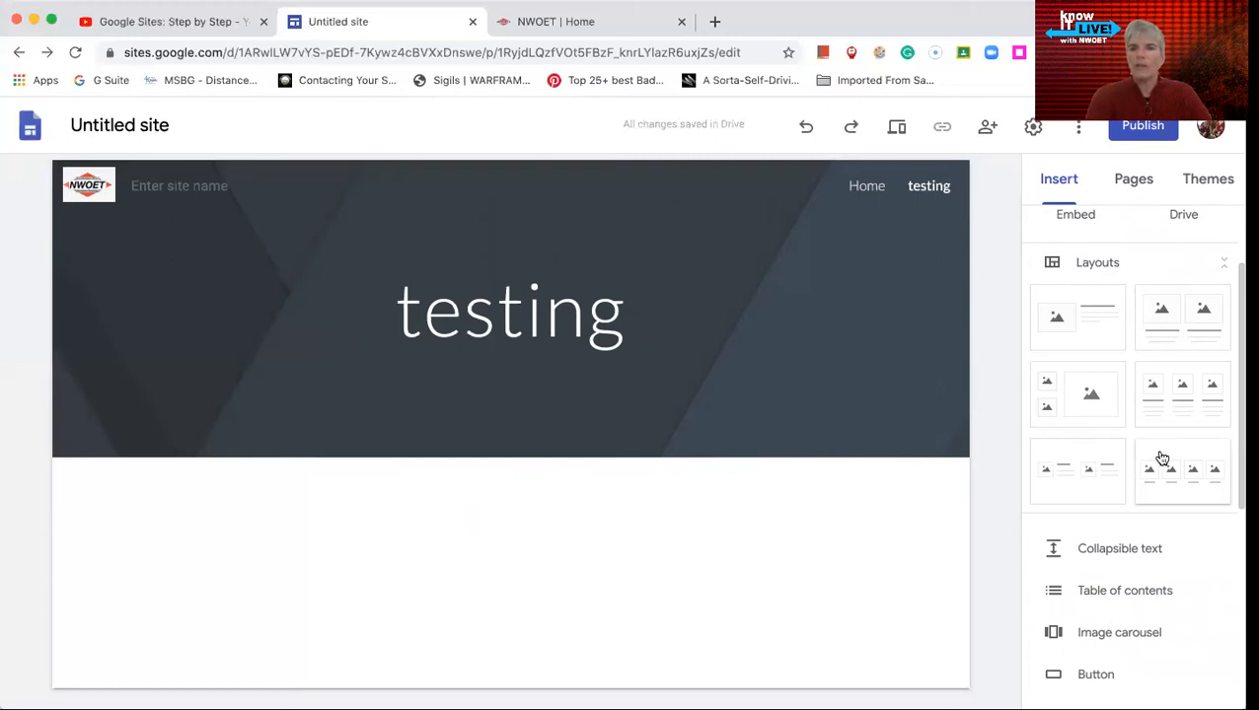
{"action": "scroll", "coordinate": [1160, 457], "scroll_direction": "down", "scroll_amount": 6}
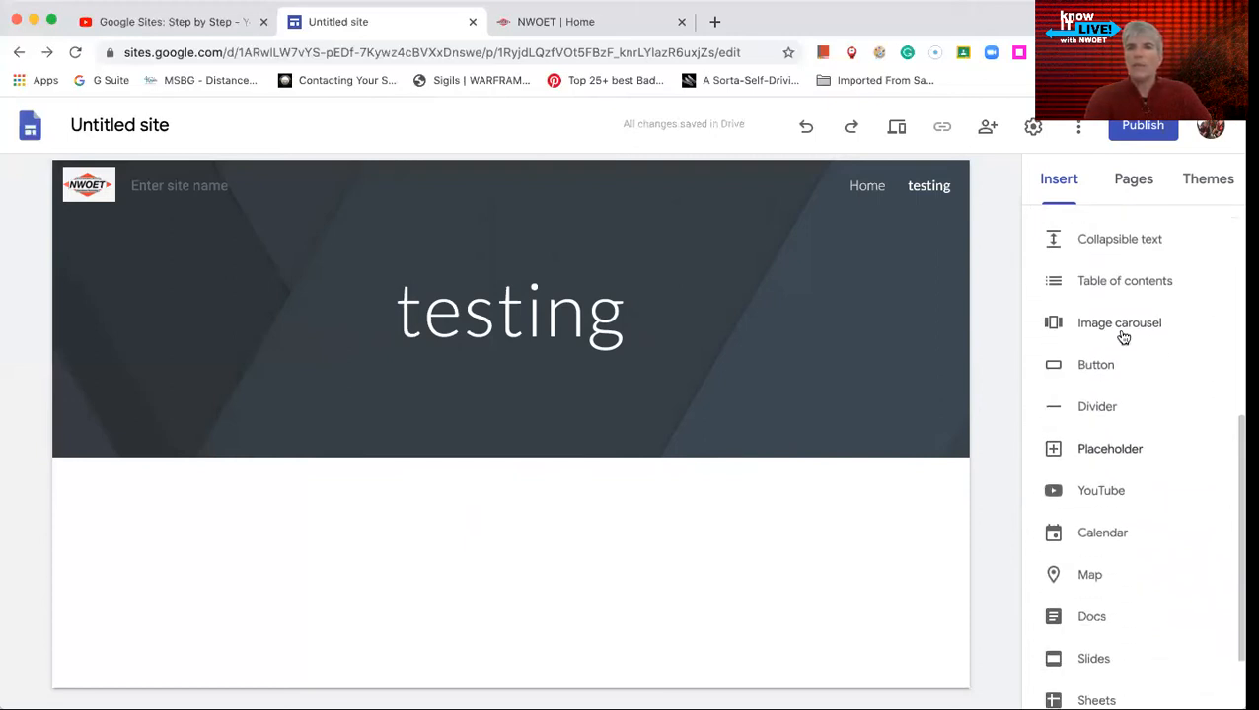
{"action": "left_click", "coordinate": [1111, 237]}
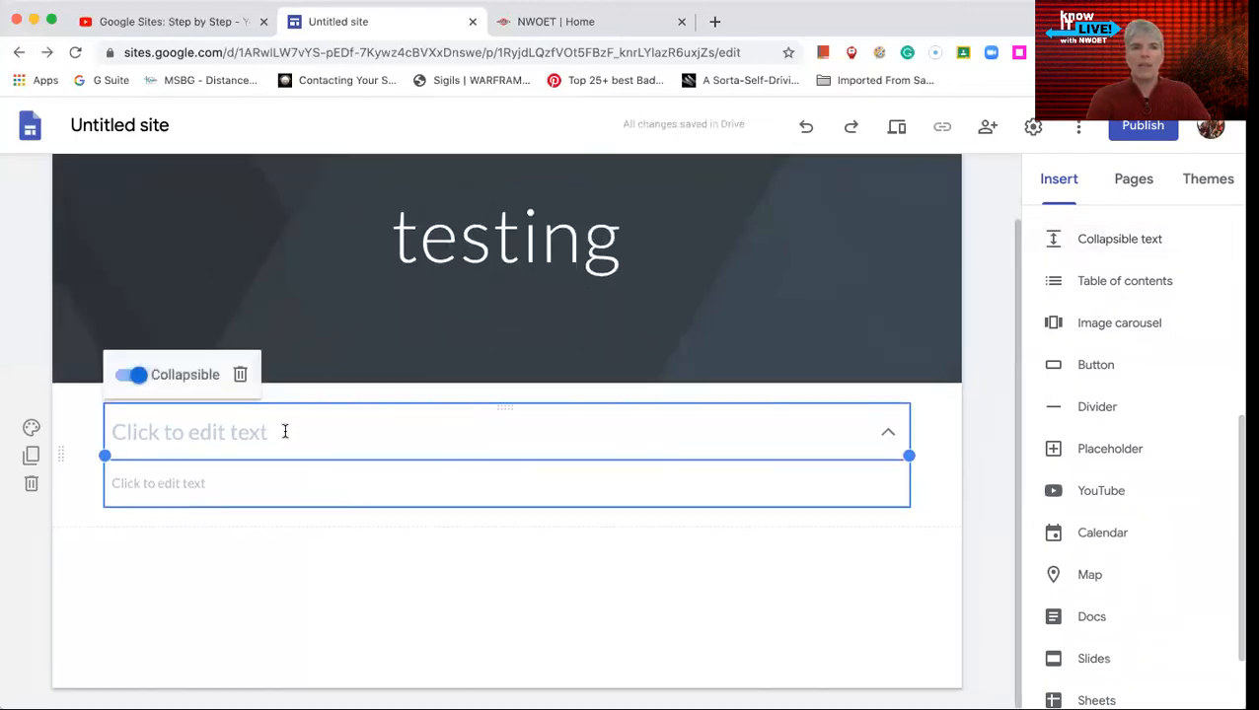
- Fill in the collapsible block with the heading "Test" and the body text "Test"
{"action": "left_click", "coordinate": [227, 445]}
{"action": "type", "text": "T"}
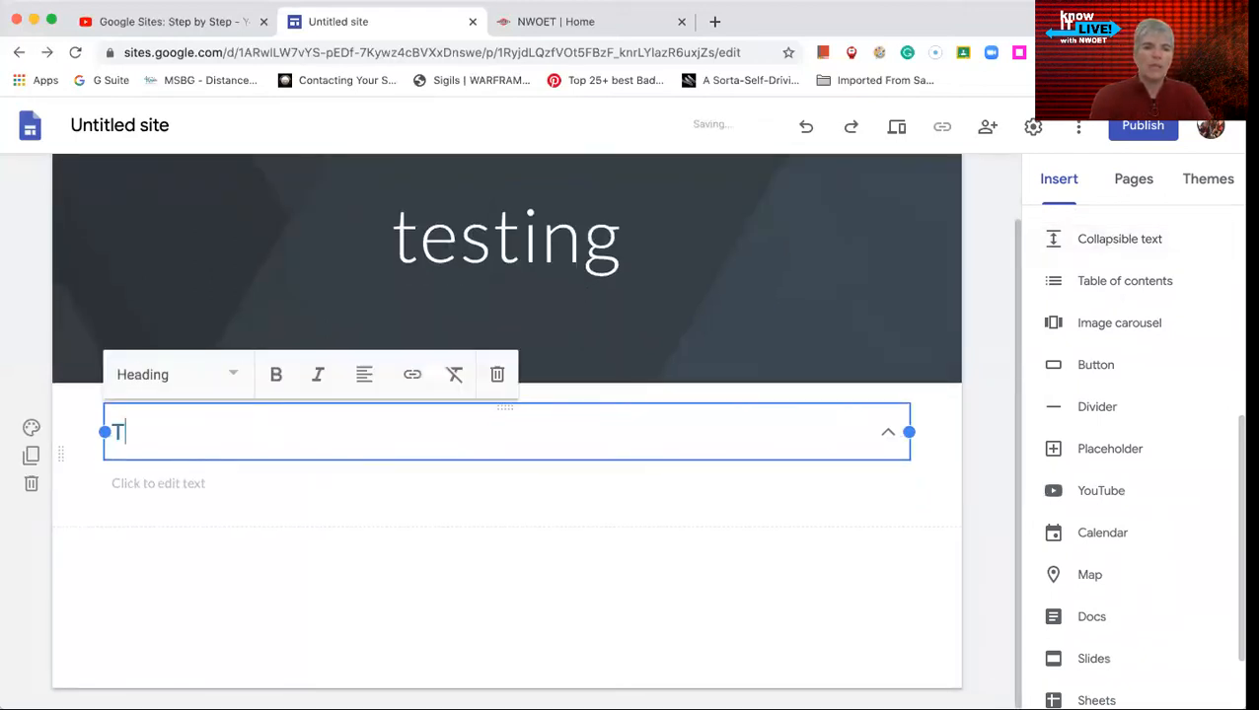
{"action": "type", "text": "est"}
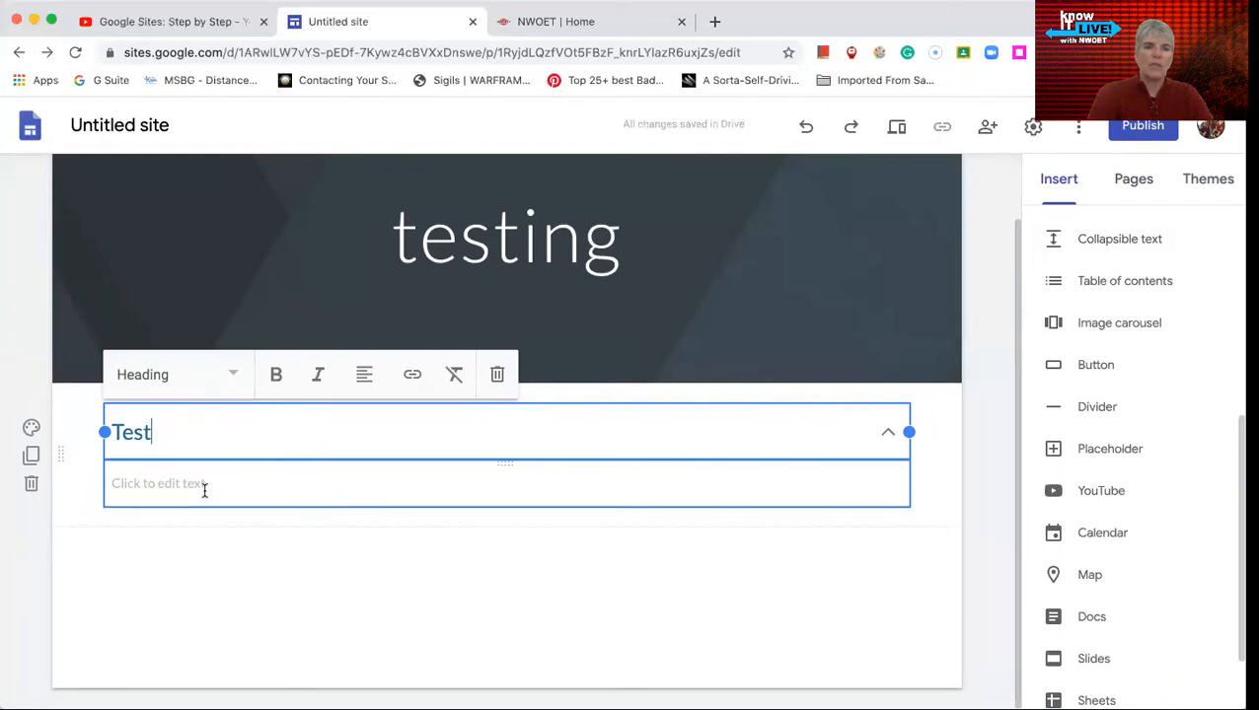
{"action": "left_click", "coordinate": [204, 490]}
{"action": "type", "text": "Text"}
{"action": "left_click", "coordinate": [230, 573]}
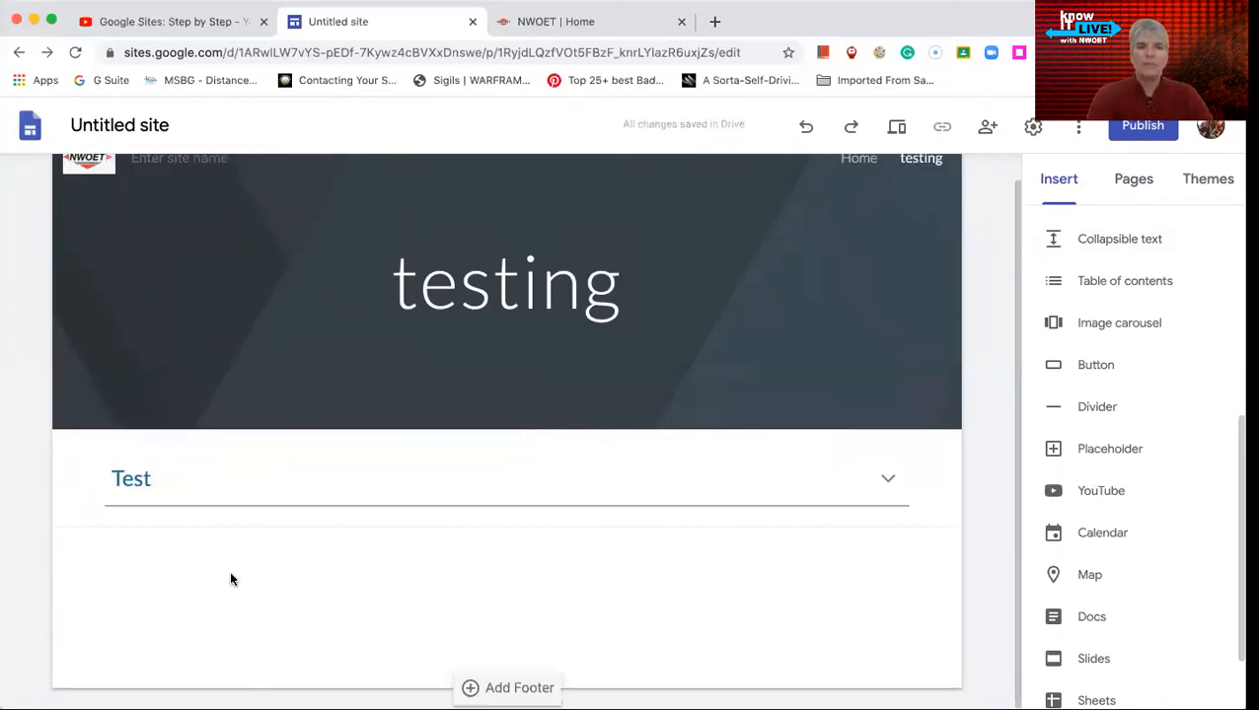
- Preview the testing page, expand and collapse the "Test" section several times, and exit the preview
{"action": "left_click", "coordinate": [889, 482]}
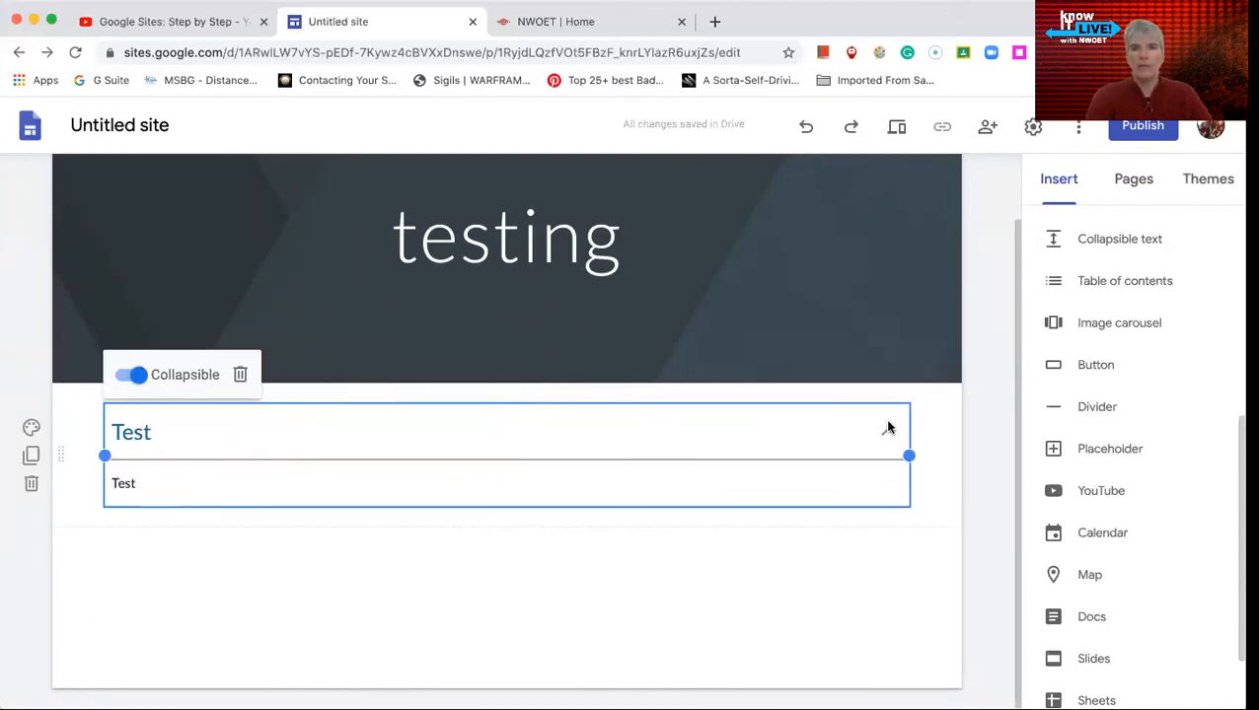
{"action": "left_click", "coordinate": [897, 130]}
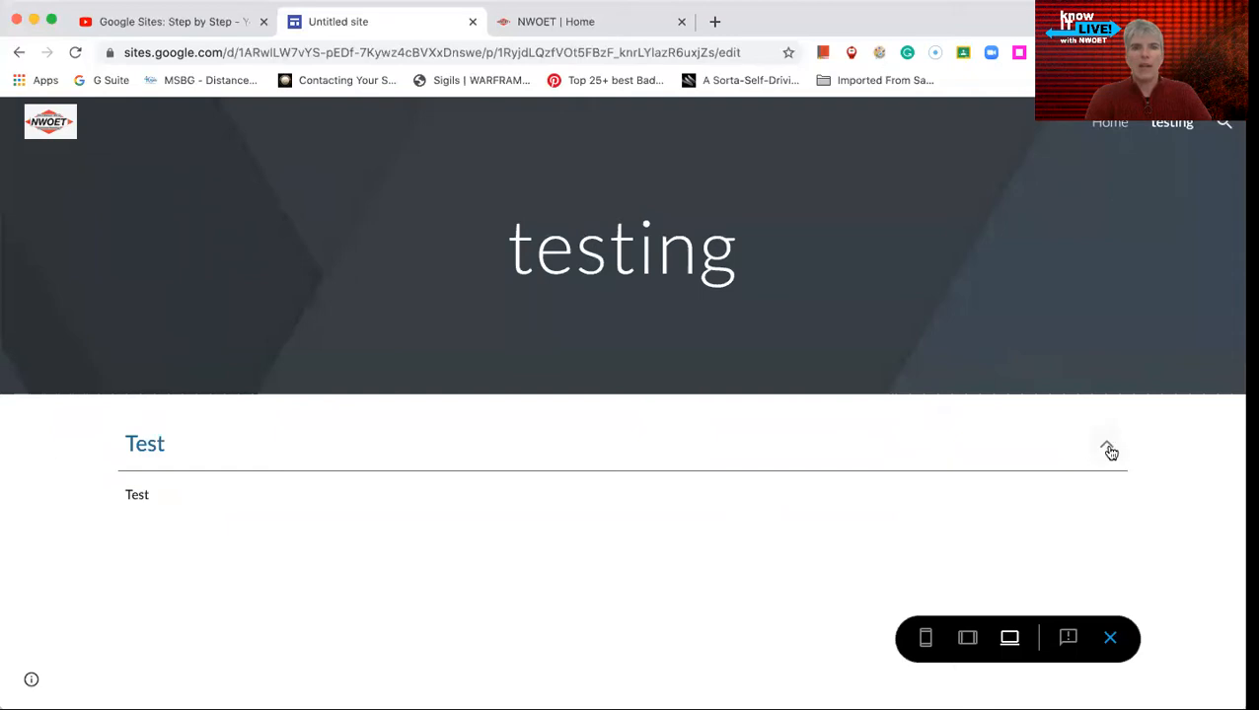
{"action": "left_click", "coordinate": [1107, 448]}
{"action": "left_click", "coordinate": [1107, 448]}
{"action": "left_click", "coordinate": [1107, 449]}
{"action": "left_click", "coordinate": [1108, 450]}
{"action": "left_click", "coordinate": [1107, 450]}
{"action": "left_click", "coordinate": [1107, 450]}
{"action": "left_click", "coordinate": [1112, 638]}
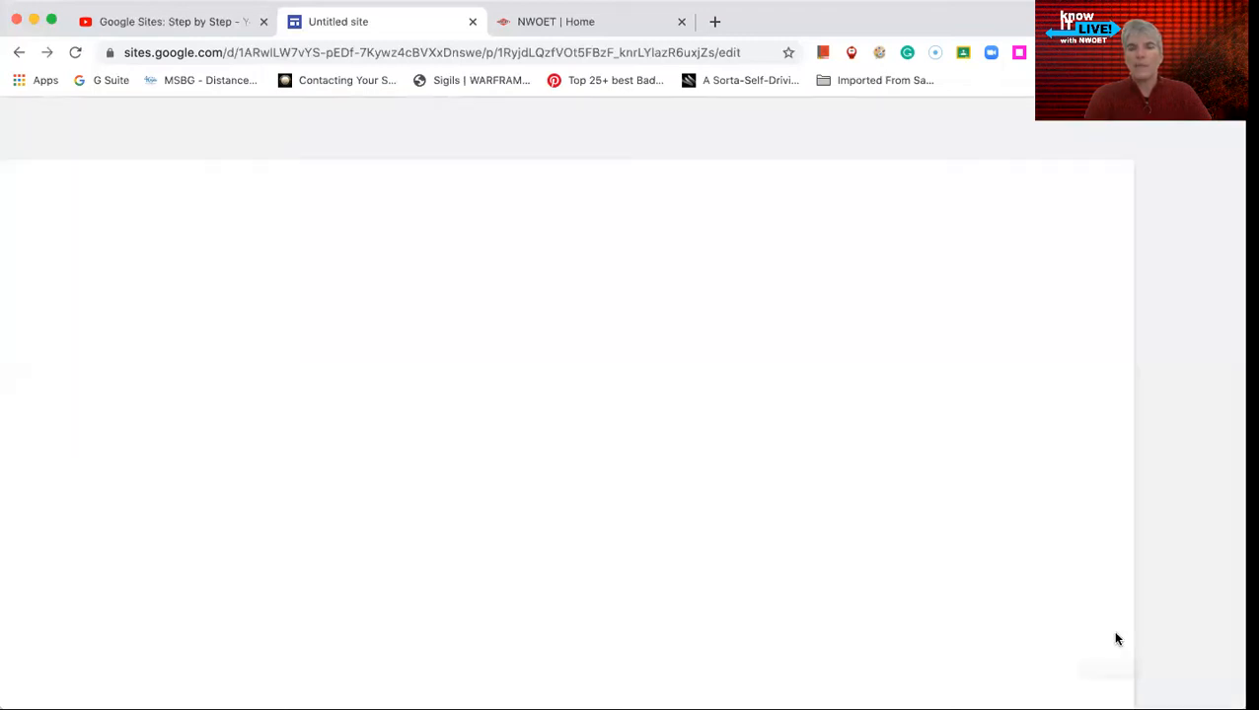
- Insert a table of contents on the testing page and check the text style of the collapsible block's "Test" heading
{"action": "scroll", "coordinate": [795, 485], "scroll_direction": "down", "scroll_amount": 1}
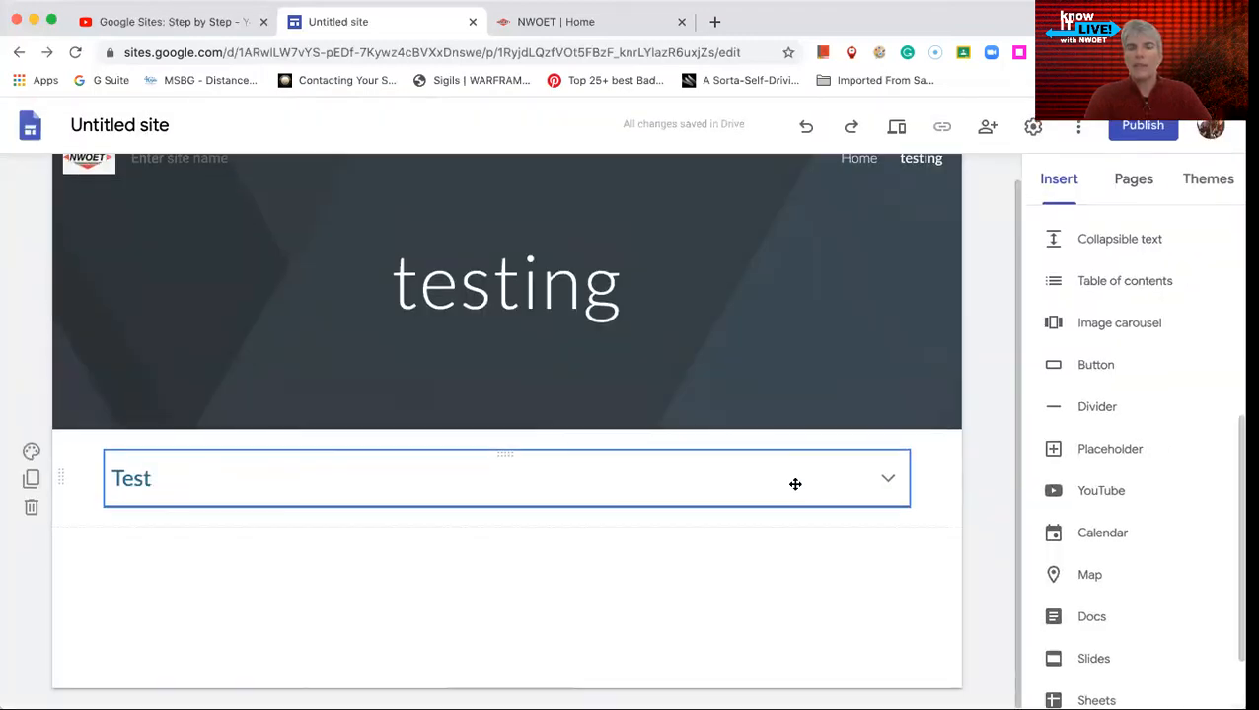
{"action": "left_click", "coordinate": [1104, 287]}
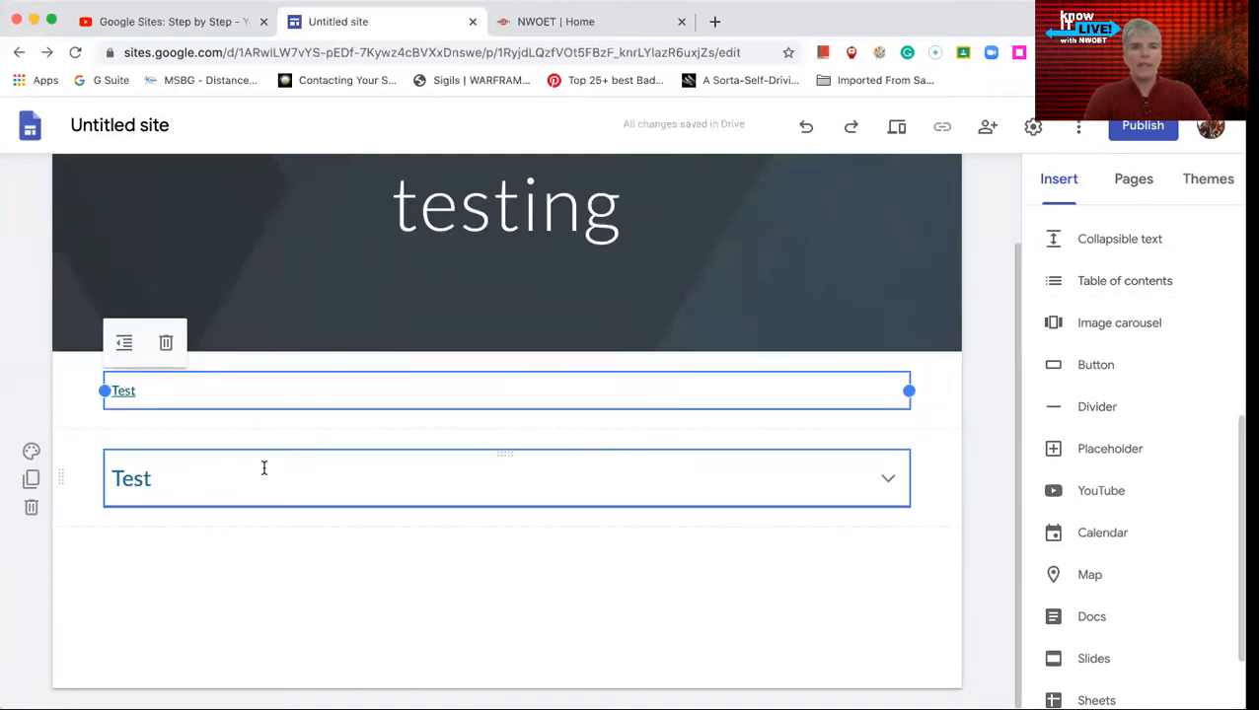
{"action": "left_click", "coordinate": [887, 482]}
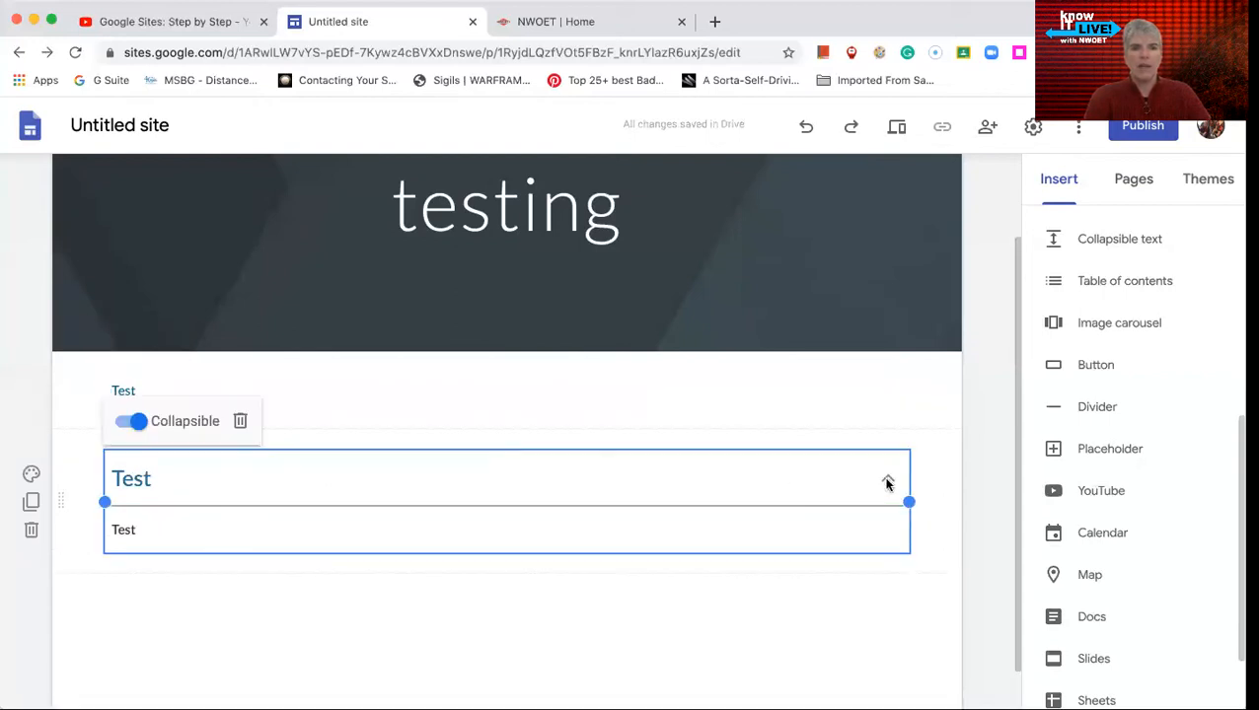
{"action": "double_click", "coordinate": [136, 477]}
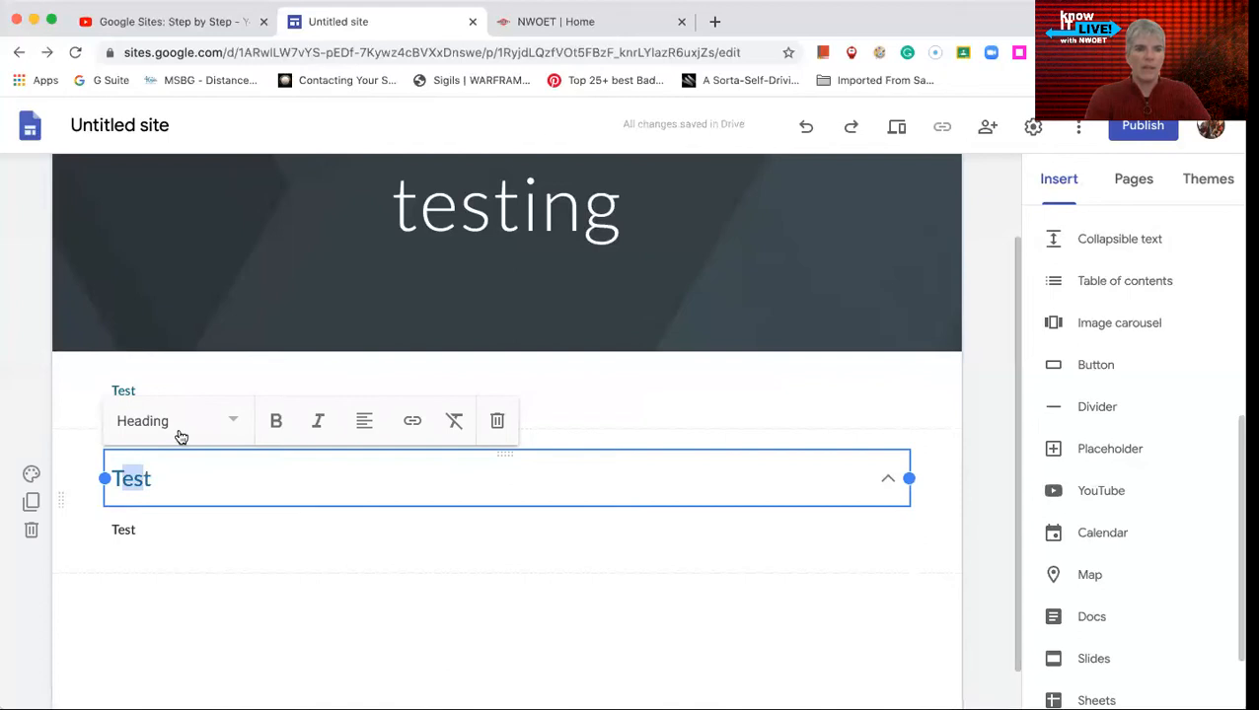
{"action": "left_click", "coordinate": [218, 426]}
{"action": "left_click", "coordinate": [172, 525]}
{"action": "left_click", "coordinate": [93, 604]}
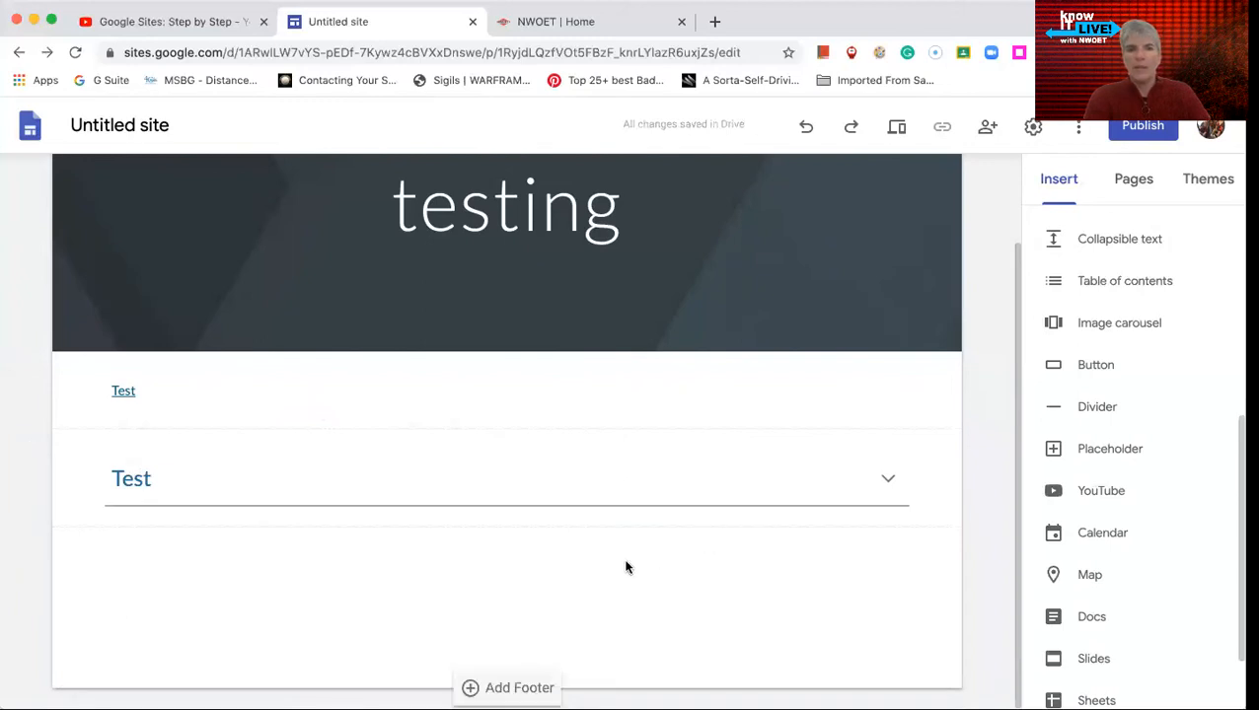
- Add a text box below the collapsible block containing "One" and format it with the Heading style
{"action": "double_click", "coordinate": [494, 583]}
{"action": "left_click", "coordinate": [491, 578]}
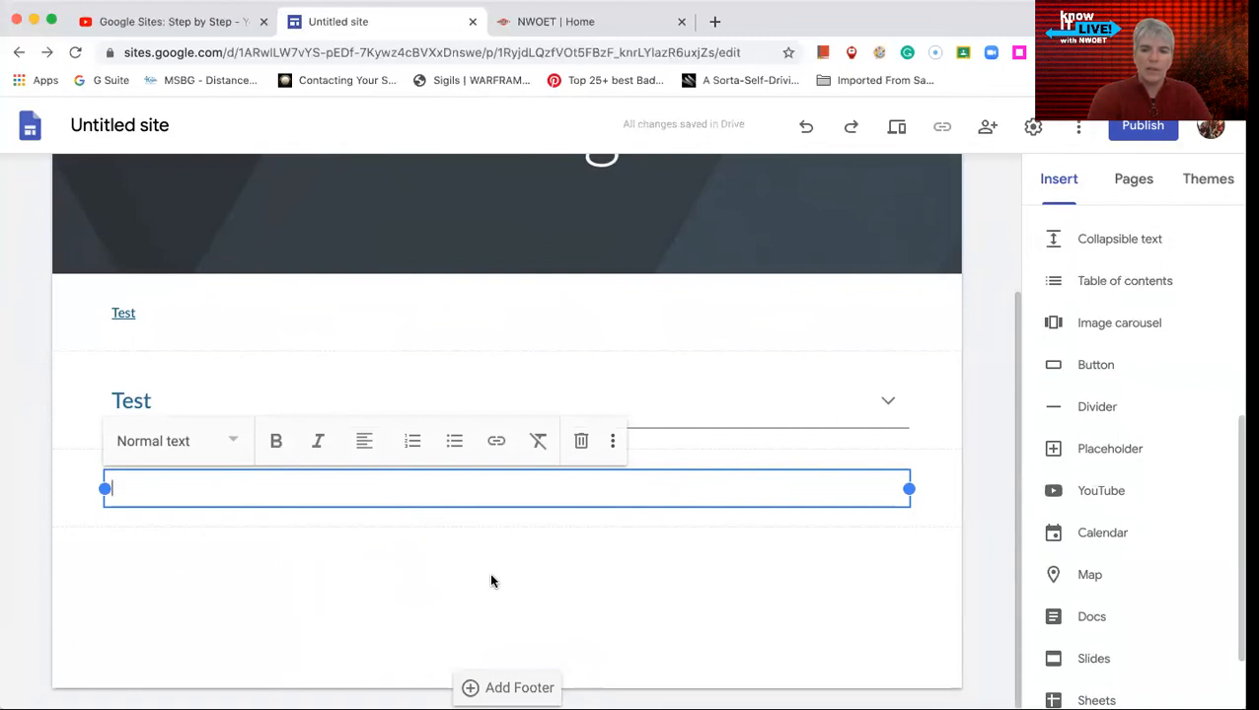
{"action": "type", "text": "One"}
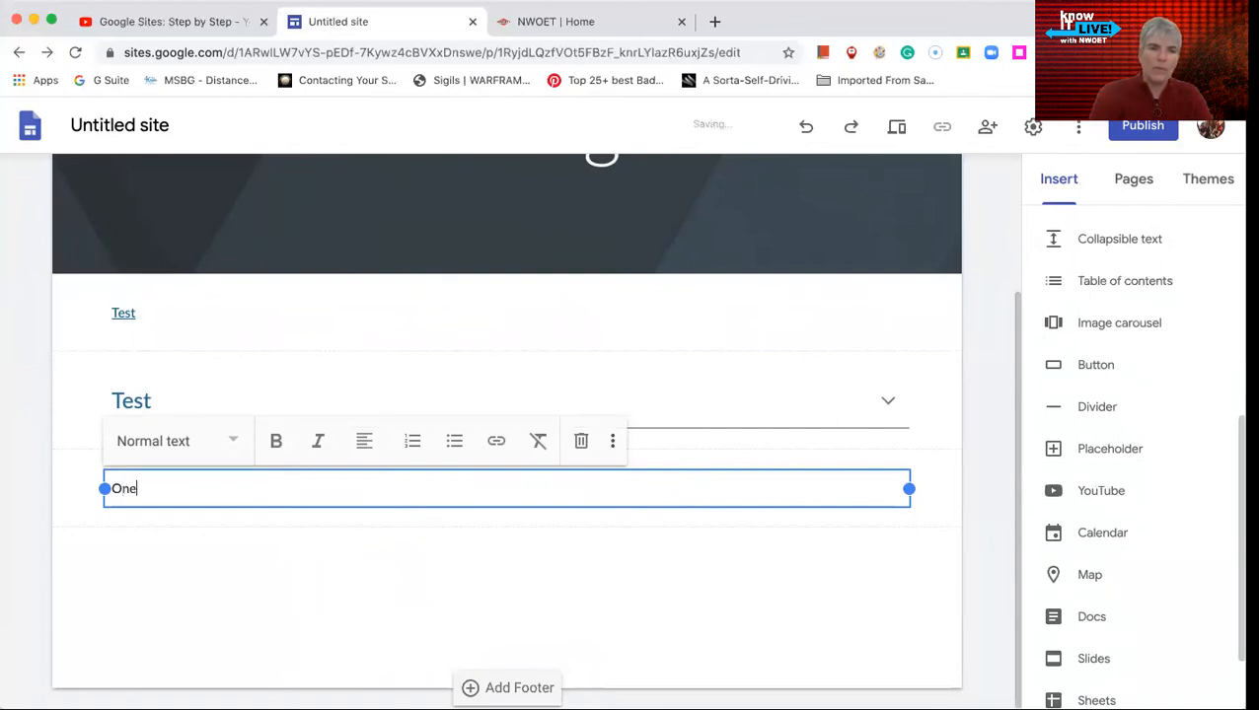
{"action": "double_click", "coordinate": [116, 488]}
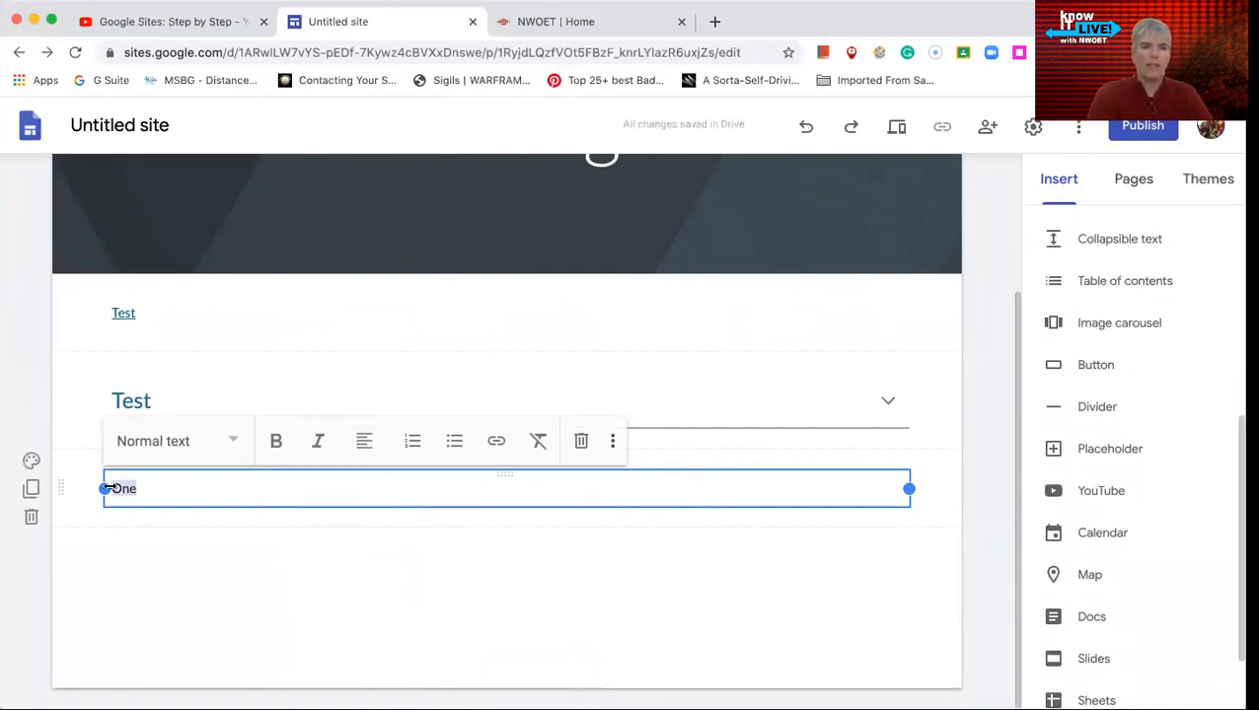
{"action": "left_click", "coordinate": [233, 442]}
{"action": "left_click", "coordinate": [177, 542]}
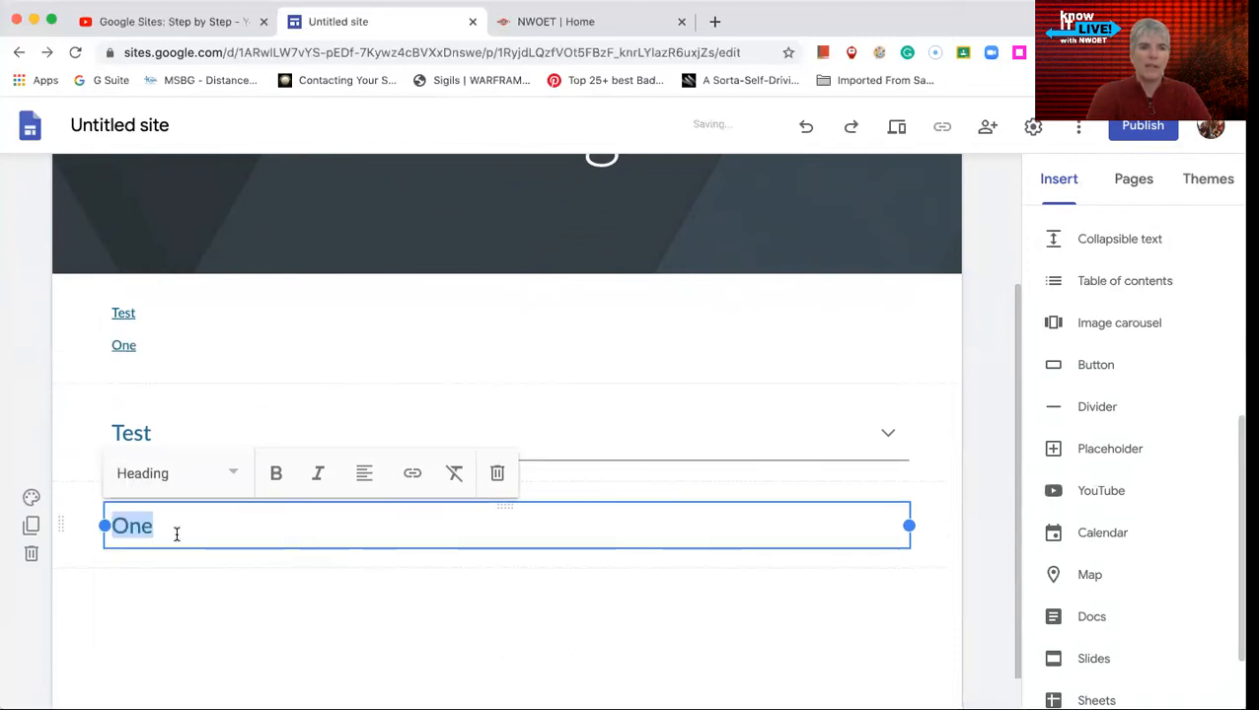
- Add another text box below "One" in the Heading style with the text "Two"
{"action": "double_click", "coordinate": [204, 627]}
{"action": "left_click", "coordinate": [204, 627]}
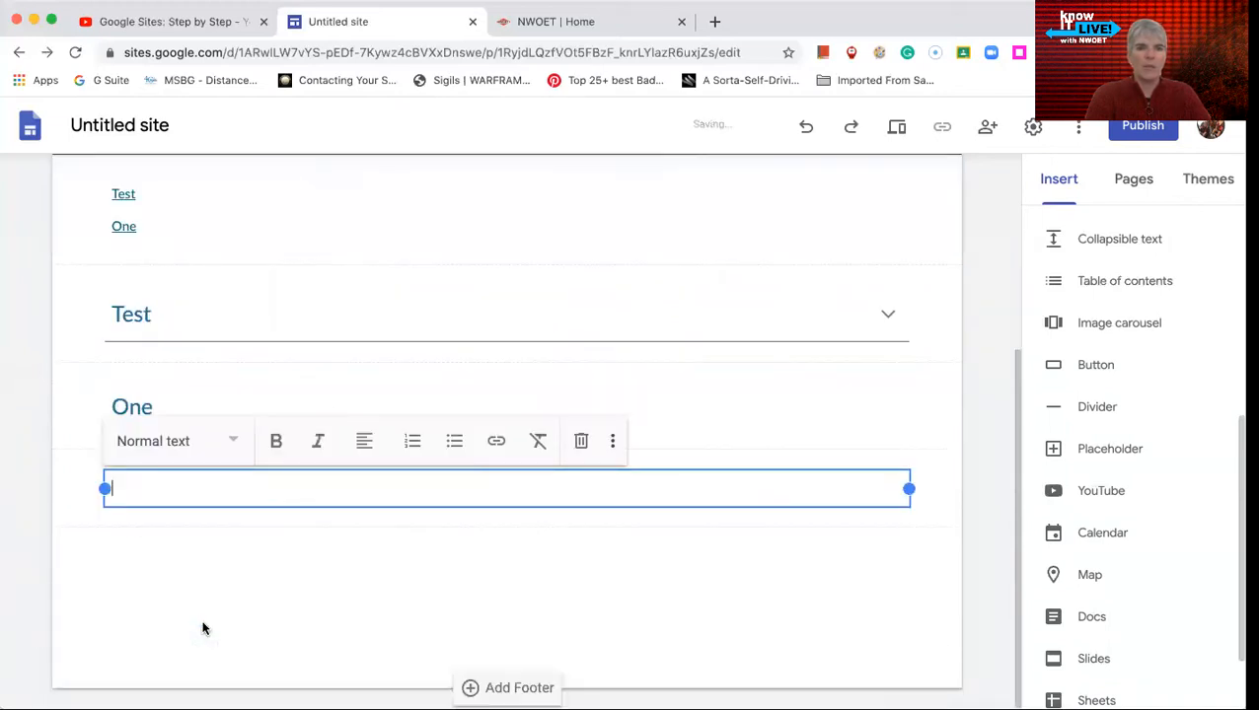
{"action": "left_click", "coordinate": [227, 444]}
{"action": "left_click", "coordinate": [189, 536]}
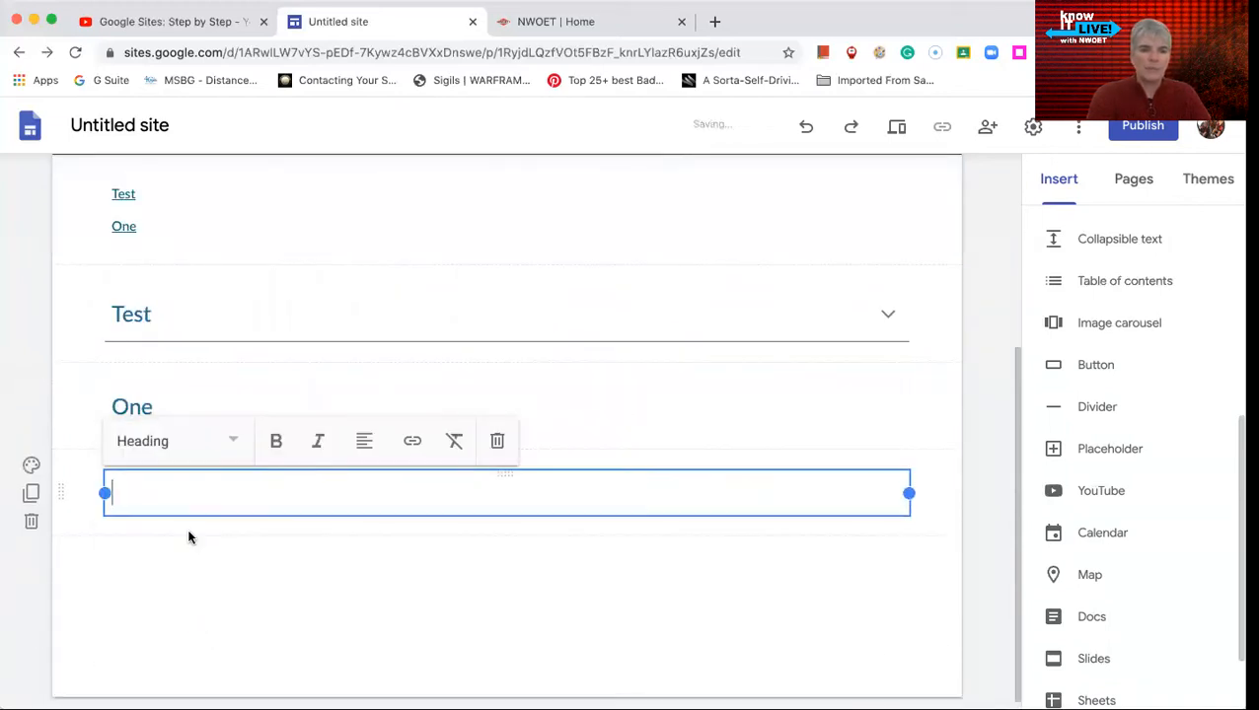
{"action": "type", "text": "Two"}
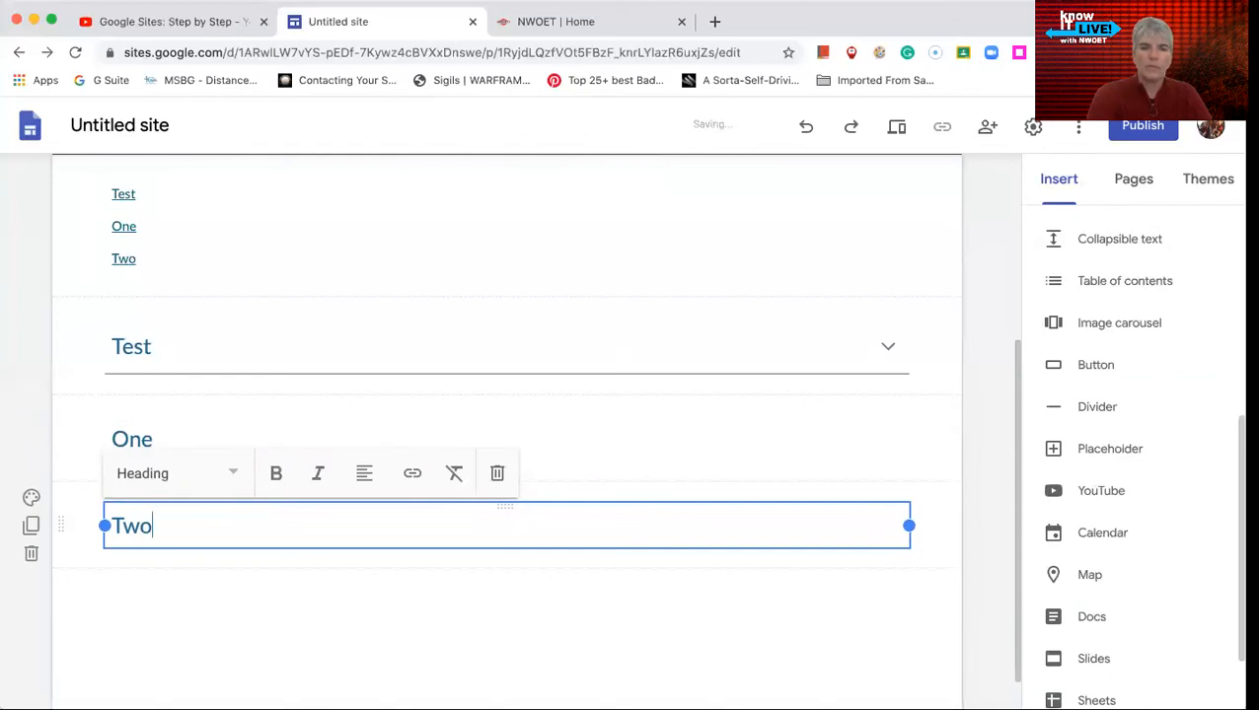
{"action": "left_click", "coordinate": [155, 603]}
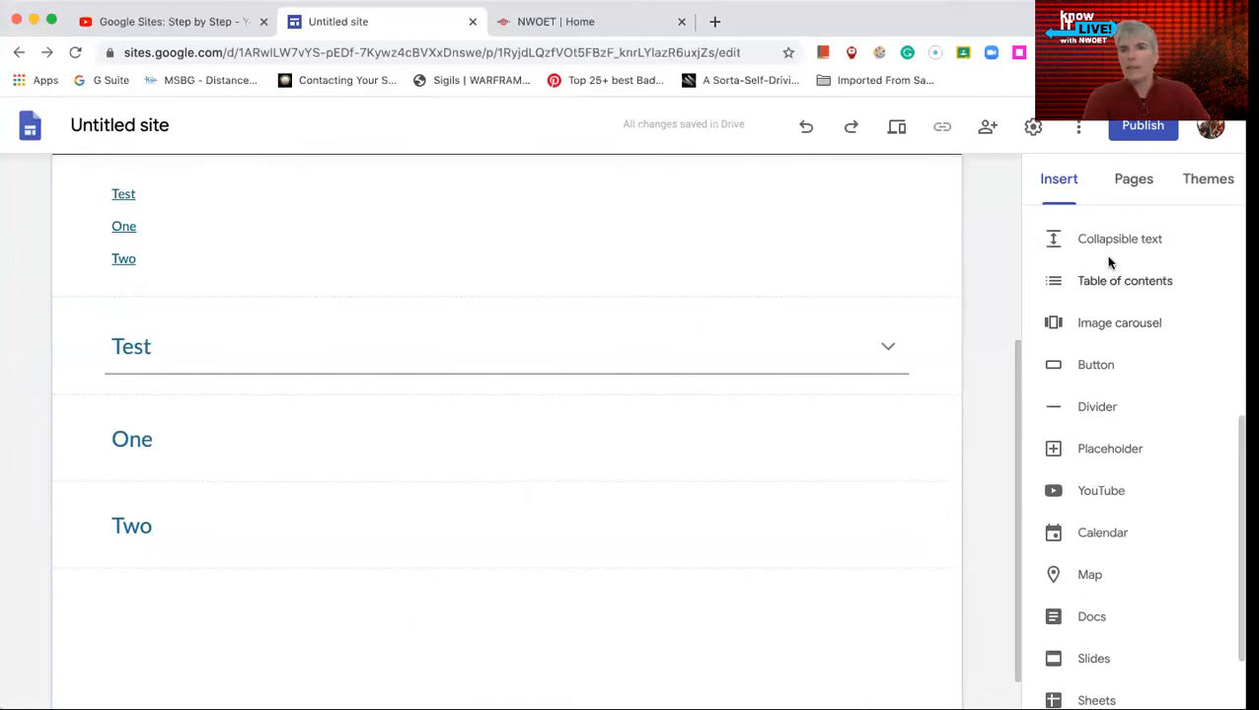
- Insert an image carousel on the testing page using three uploaded photos of a child playing with modelling dough
{"action": "scroll", "coordinate": [1095, 321], "scroll_direction": "down", "scroll_amount": 1}
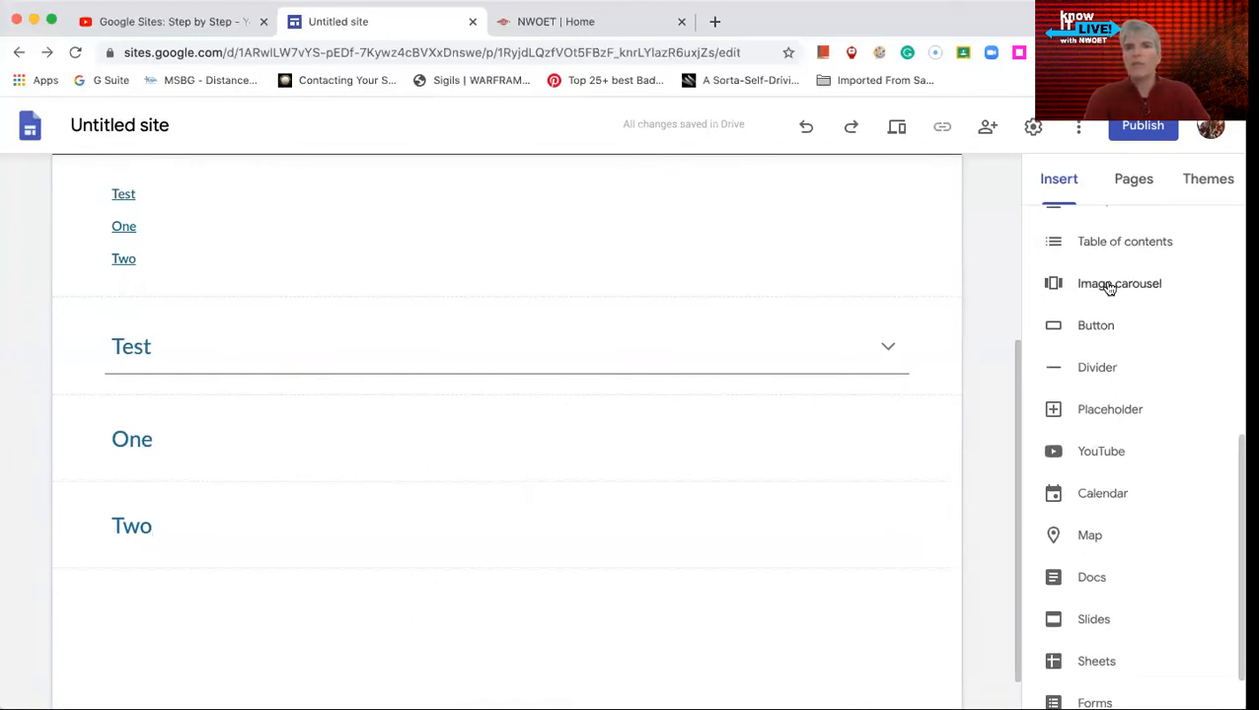
{"action": "scroll", "coordinate": [761, 348], "scroll_direction": "up", "scroll_amount": 5}
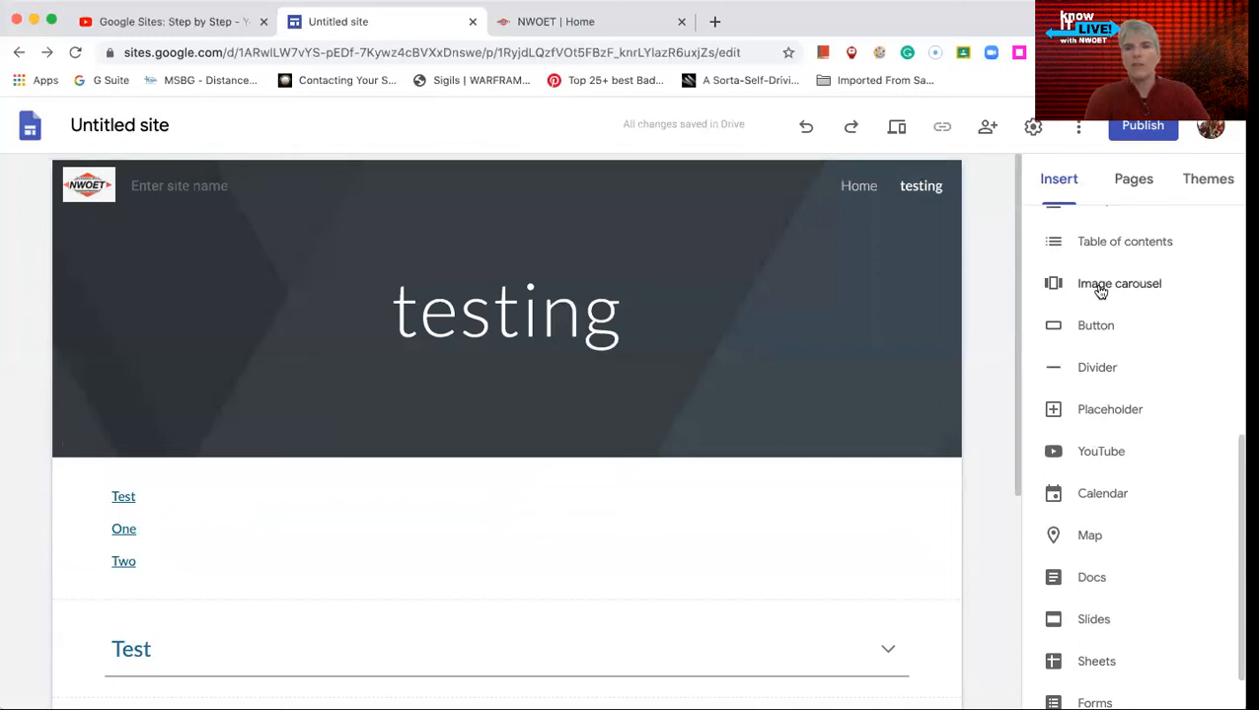
{"action": "left_click", "coordinate": [1101, 286]}
{"action": "left_click", "coordinate": [452, 303]}
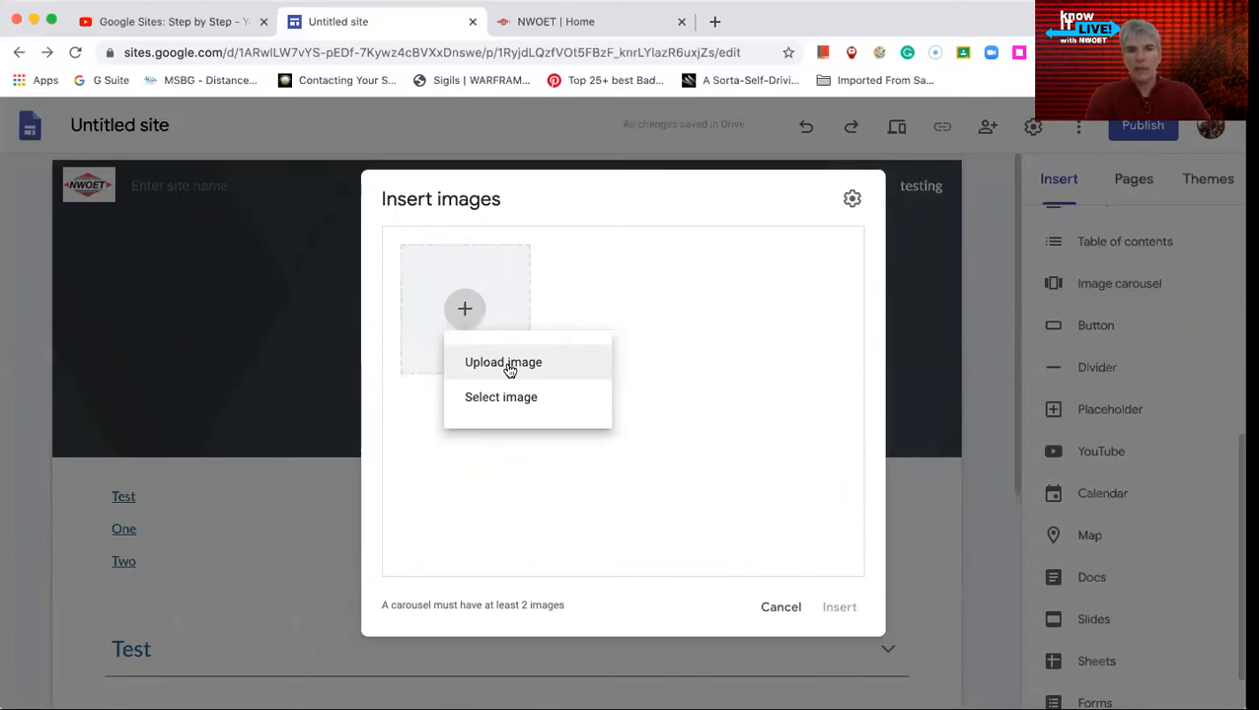
{"action": "left_click", "coordinate": [509, 363]}
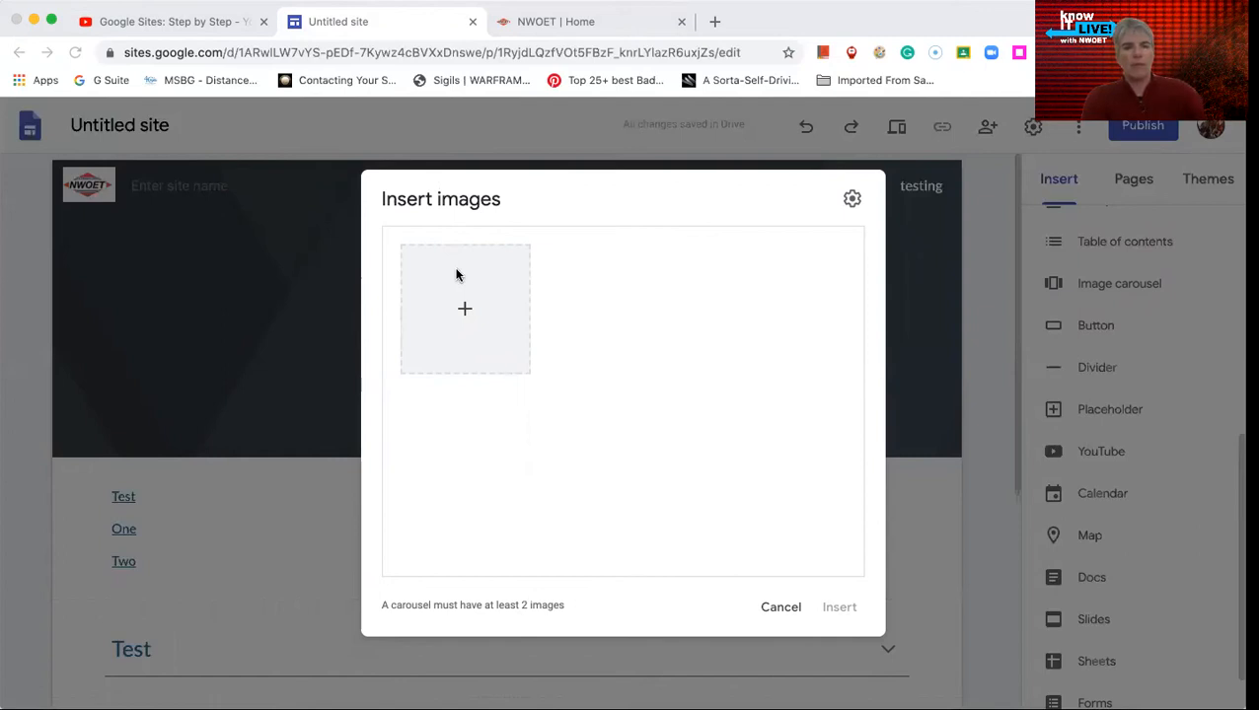
{"action": "left_click", "coordinate": [1109, 449]}
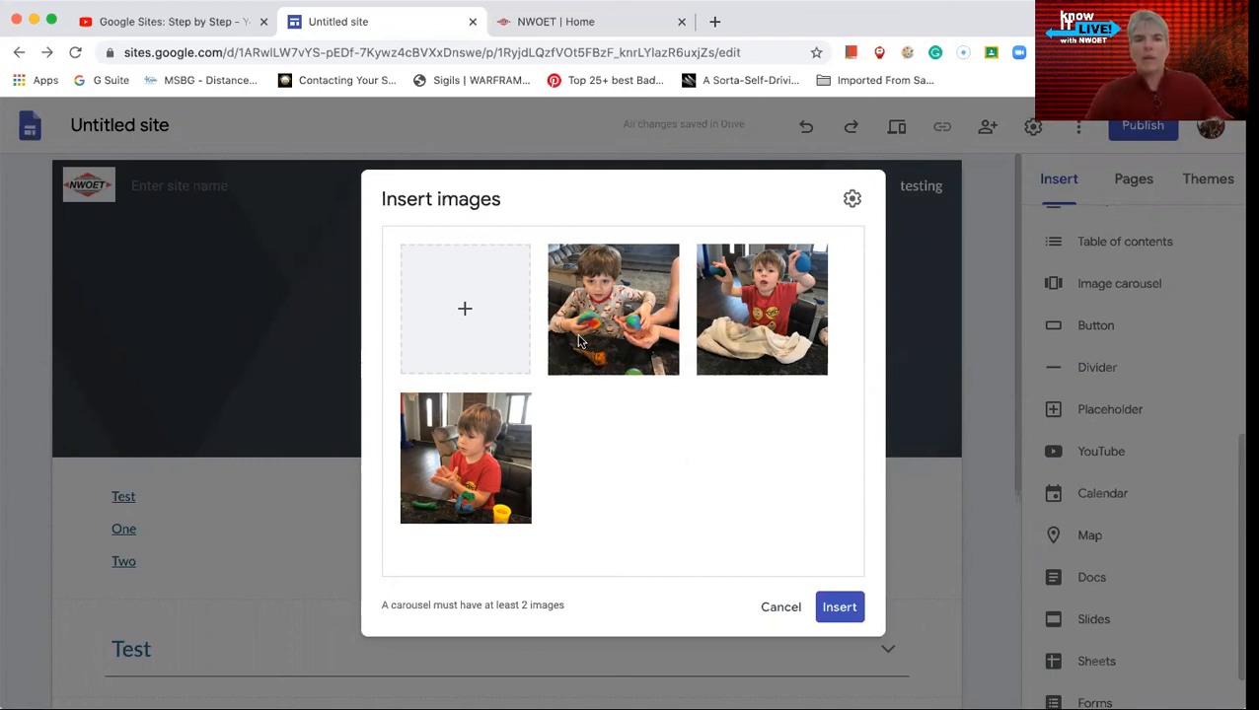
{"action": "left_click", "coordinate": [837, 609]}
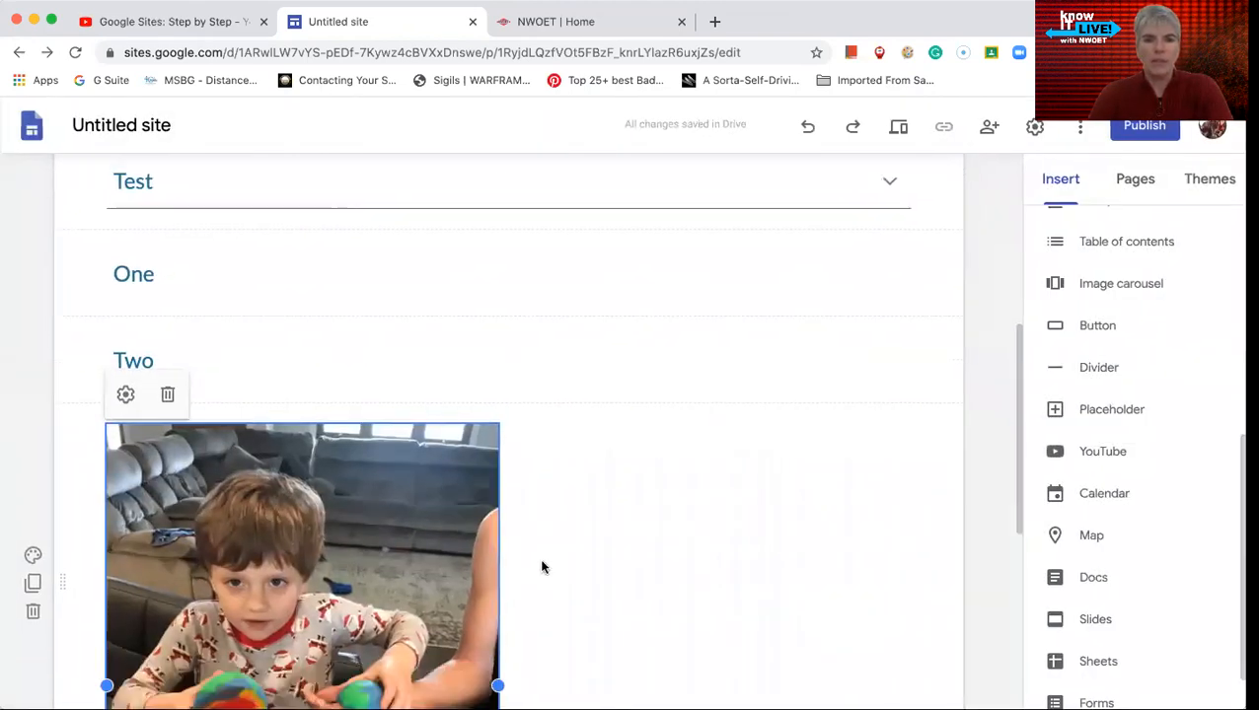
- Set the image carousel on the testing page to auto start with a Slow transition speed
{"action": "scroll", "coordinate": [563, 518], "scroll_direction": "down", "scroll_amount": 1}
{"action": "scroll", "coordinate": [562, 518], "scroll_direction": "up", "scroll_amount": 1}
{"action": "scroll", "coordinate": [562, 517], "scroll_direction": "down", "scroll_amount": 1}
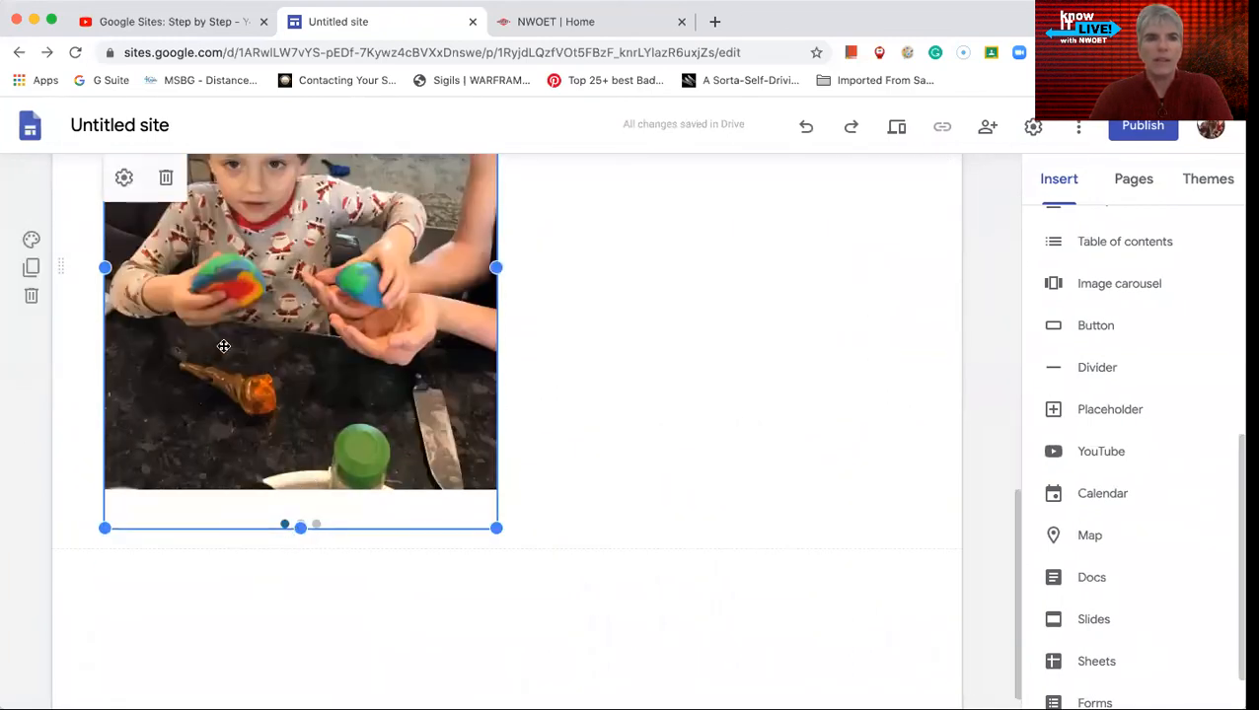
{"action": "scroll", "coordinate": [222, 346], "scroll_direction": "up", "scroll_amount": 2}
{"action": "left_click", "coordinate": [124, 182]}
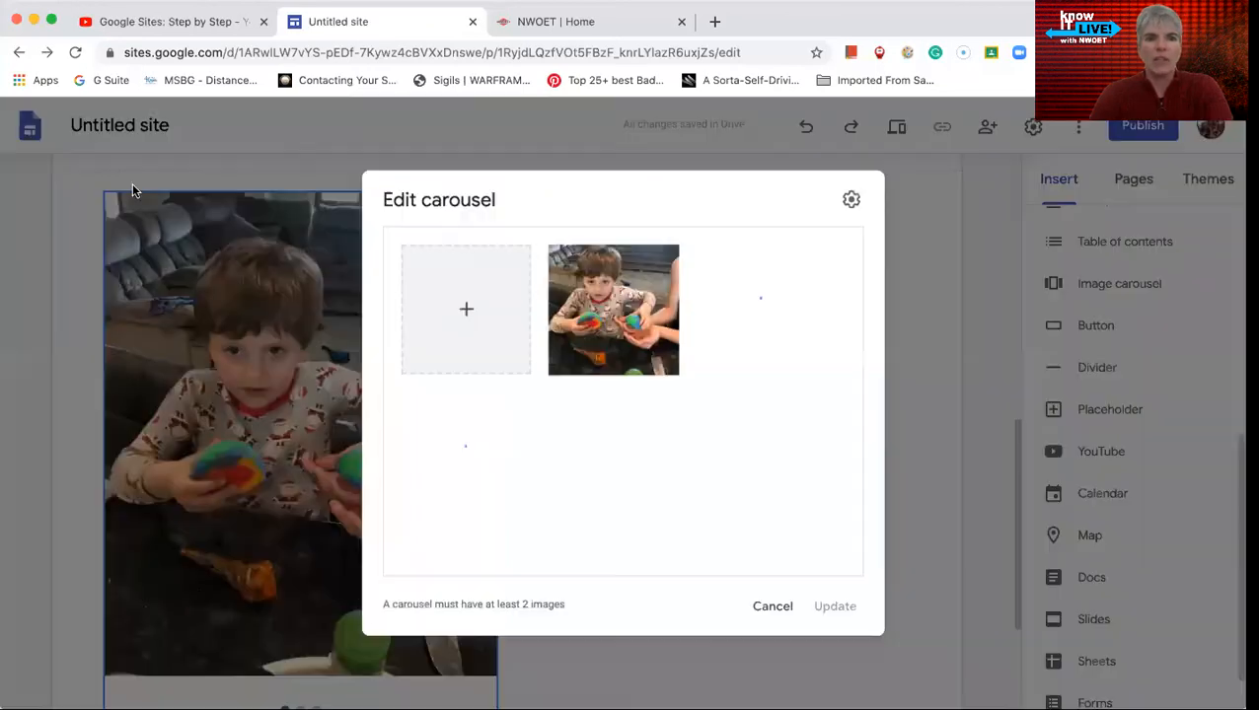
{"action": "left_click", "coordinate": [851, 200]}
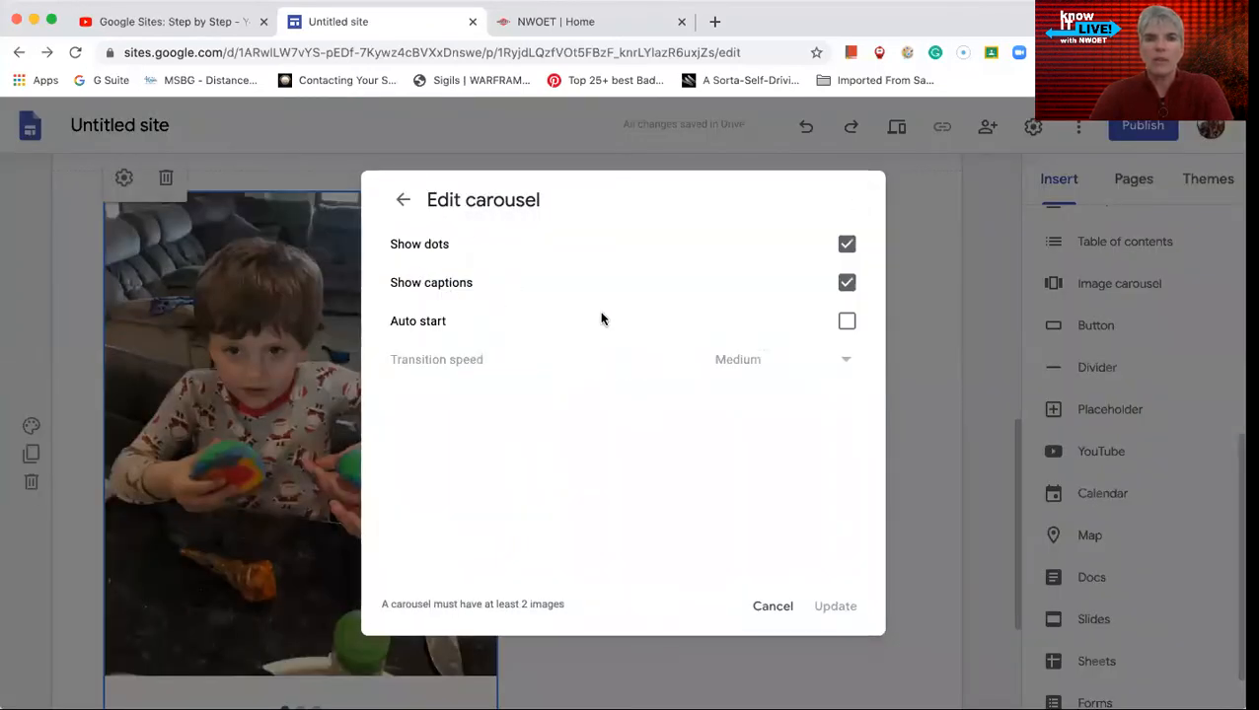
{"action": "left_click", "coordinate": [846, 323]}
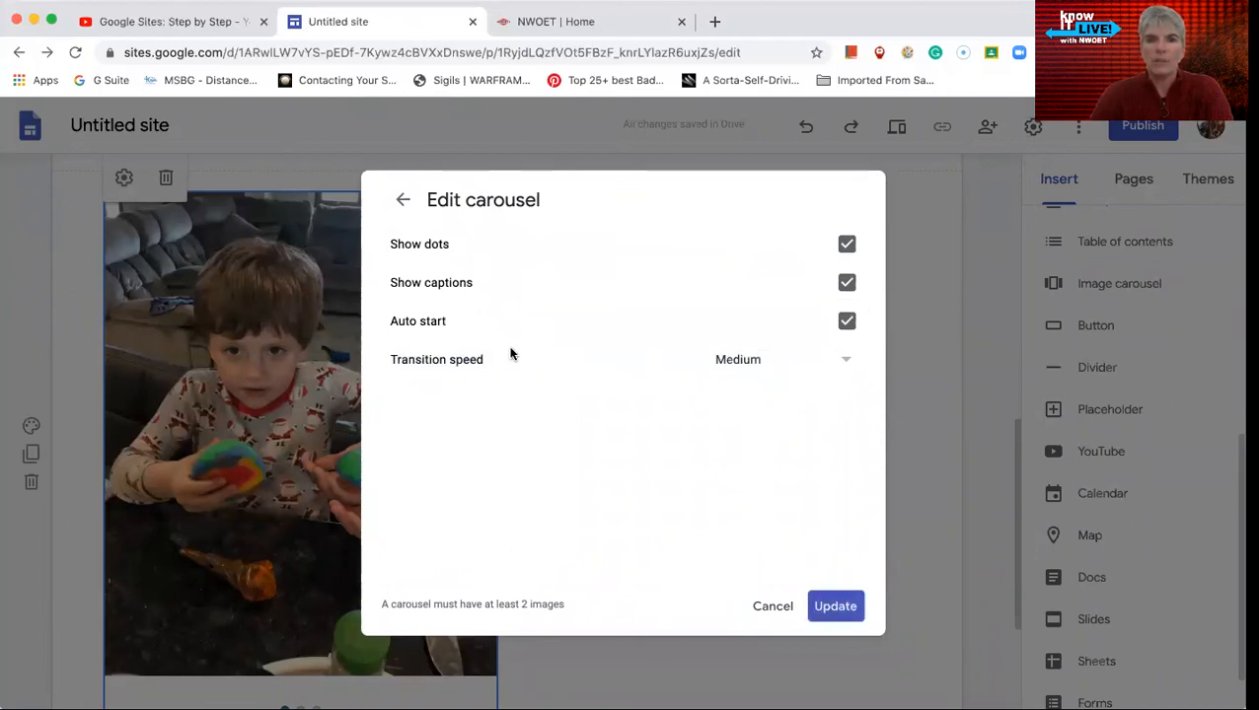
{"action": "left_click", "coordinate": [844, 361]}
{"action": "left_click", "coordinate": [746, 421]}
{"action": "left_click", "coordinate": [836, 605]}
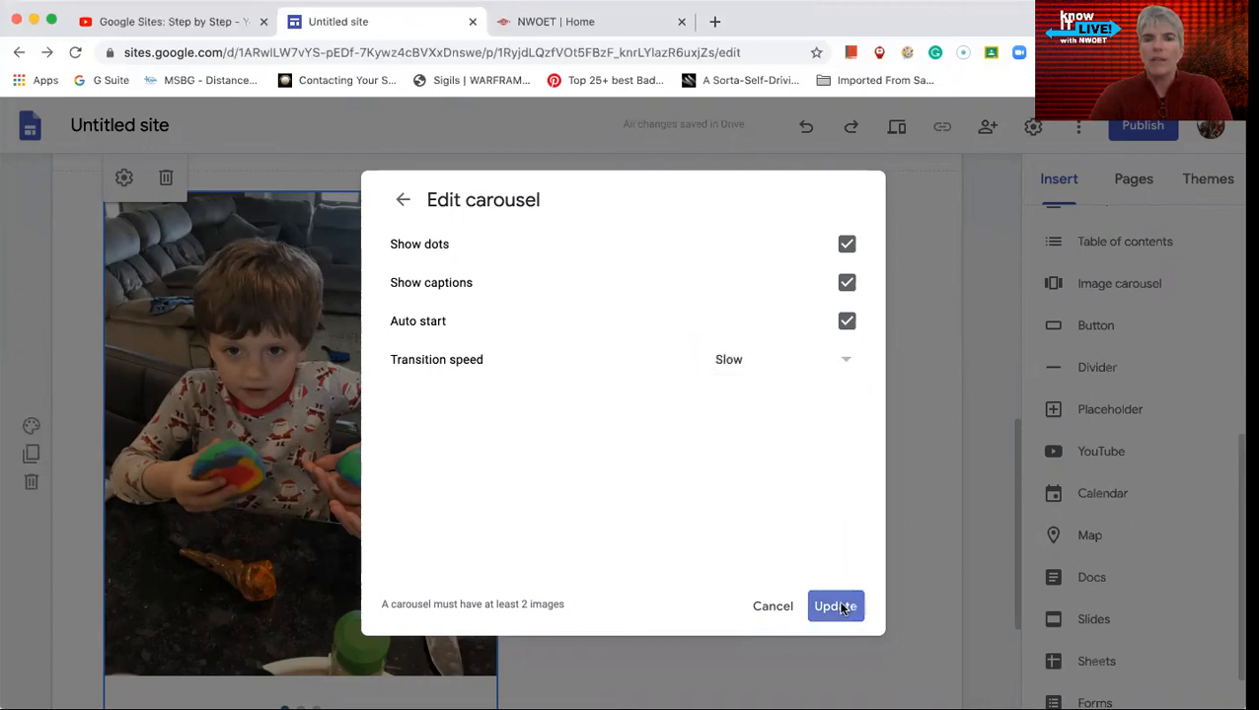
- Preview the testing page to check how the carousel cycles through its photos, and return to editing
{"action": "scroll", "coordinate": [520, 433], "scroll_direction": "up", "scroll_amount": 3}
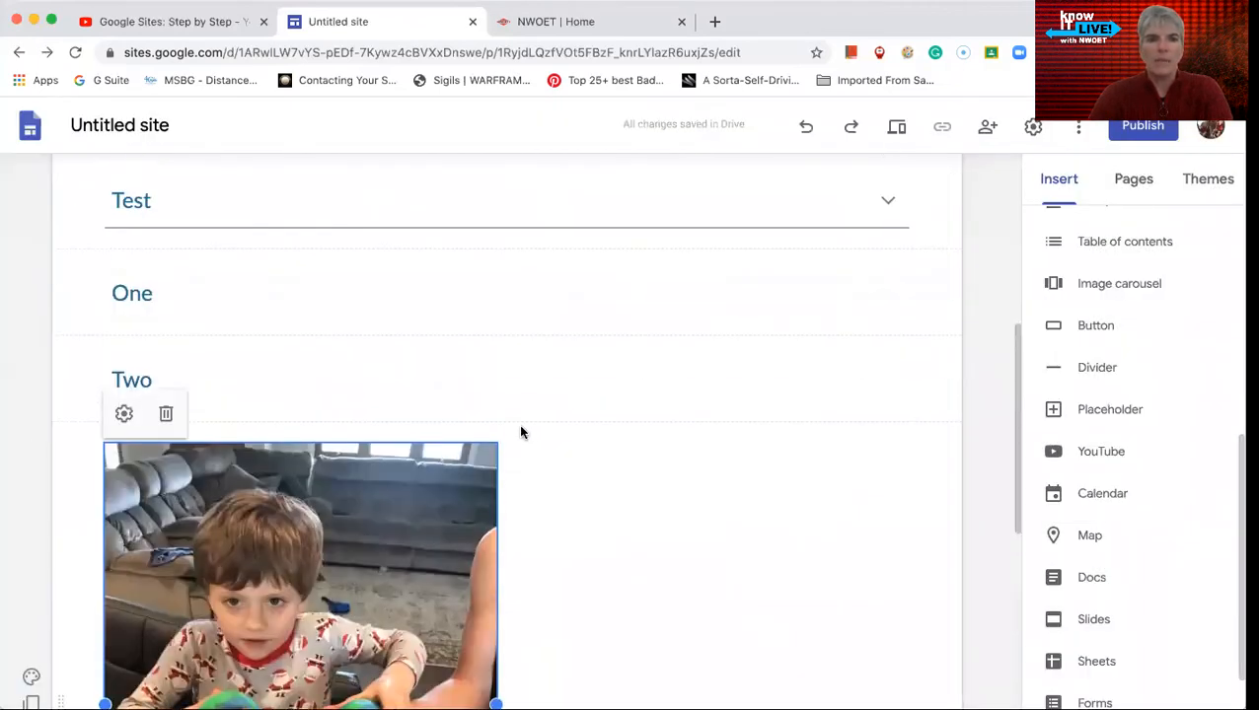
{"action": "scroll", "coordinate": [520, 433], "scroll_direction": "down", "scroll_amount": 2}
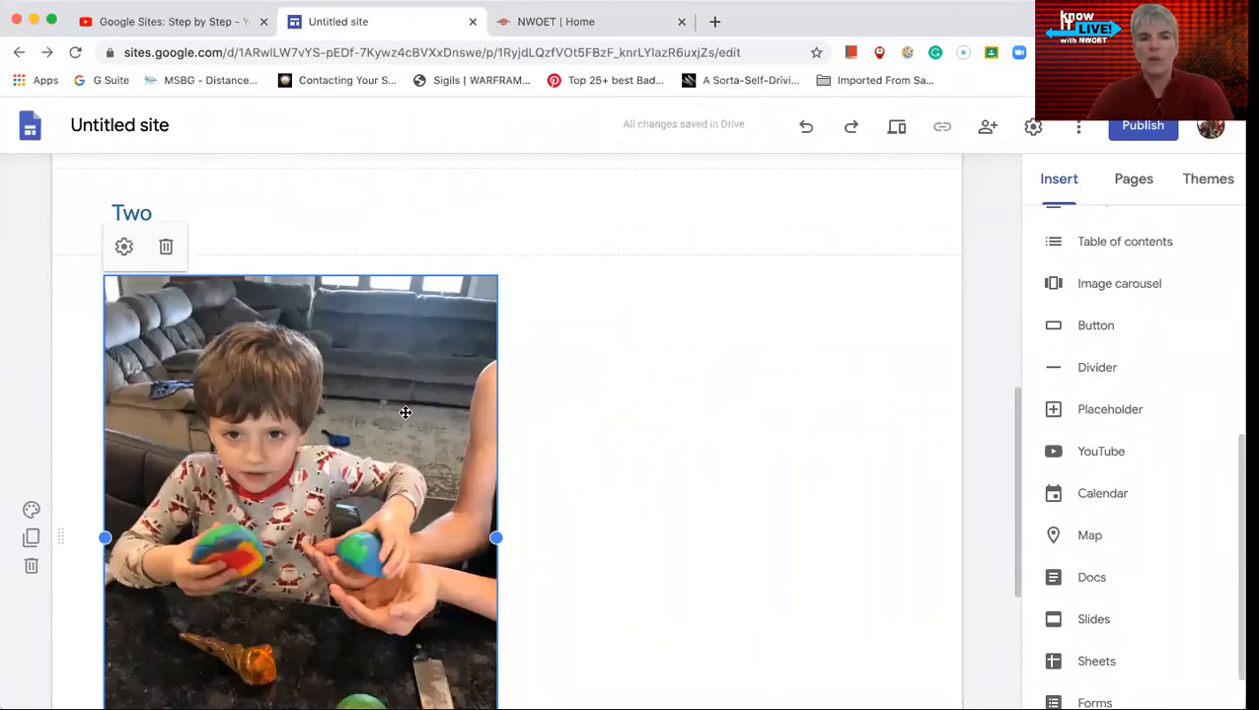
{"action": "scroll", "coordinate": [561, 434], "scroll_direction": "down", "scroll_amount": 1}
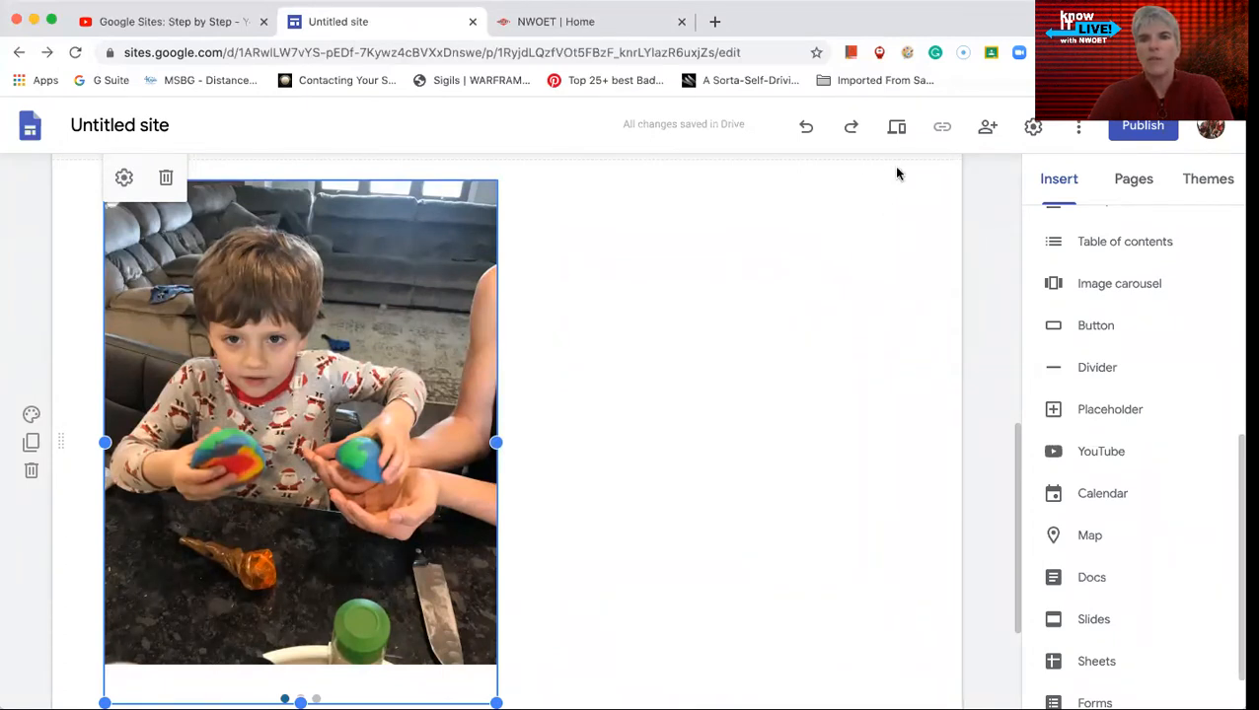
{"action": "left_click", "coordinate": [899, 131]}
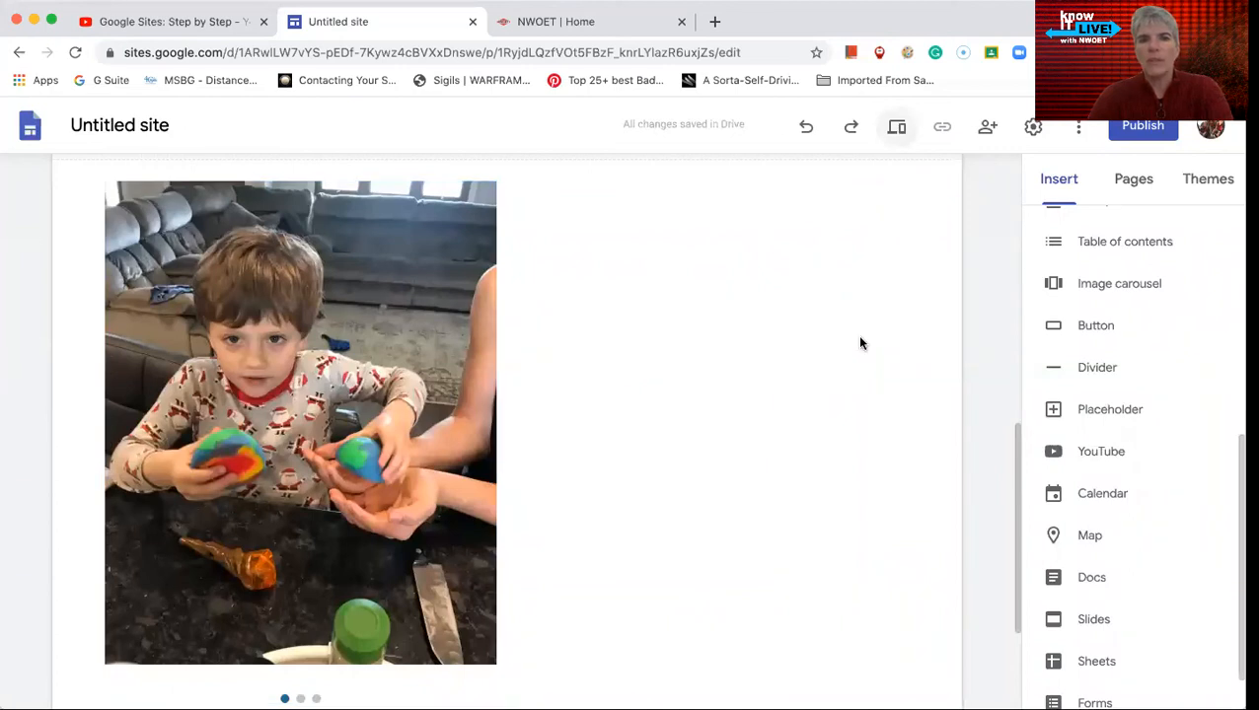
{"action": "scroll", "coordinate": [884, 520], "scroll_direction": "down", "scroll_amount": 6}
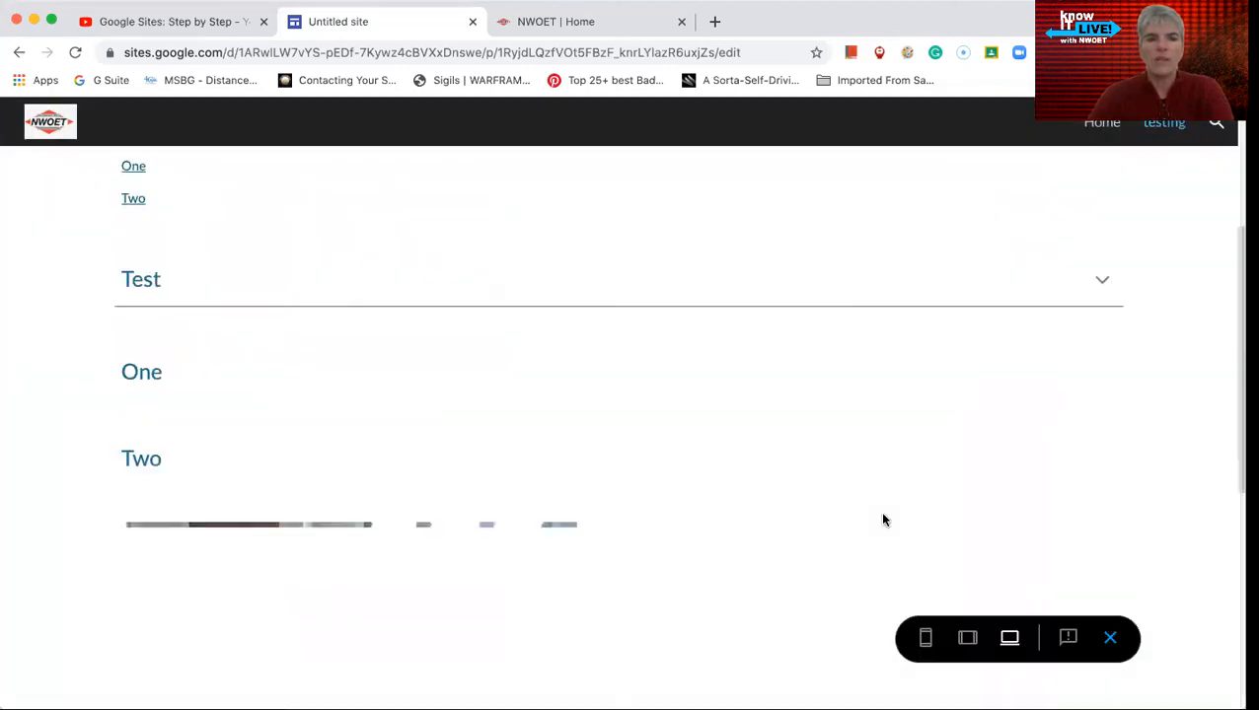
{"action": "scroll", "coordinate": [884, 520], "scroll_direction": "down", "scroll_amount": 2}
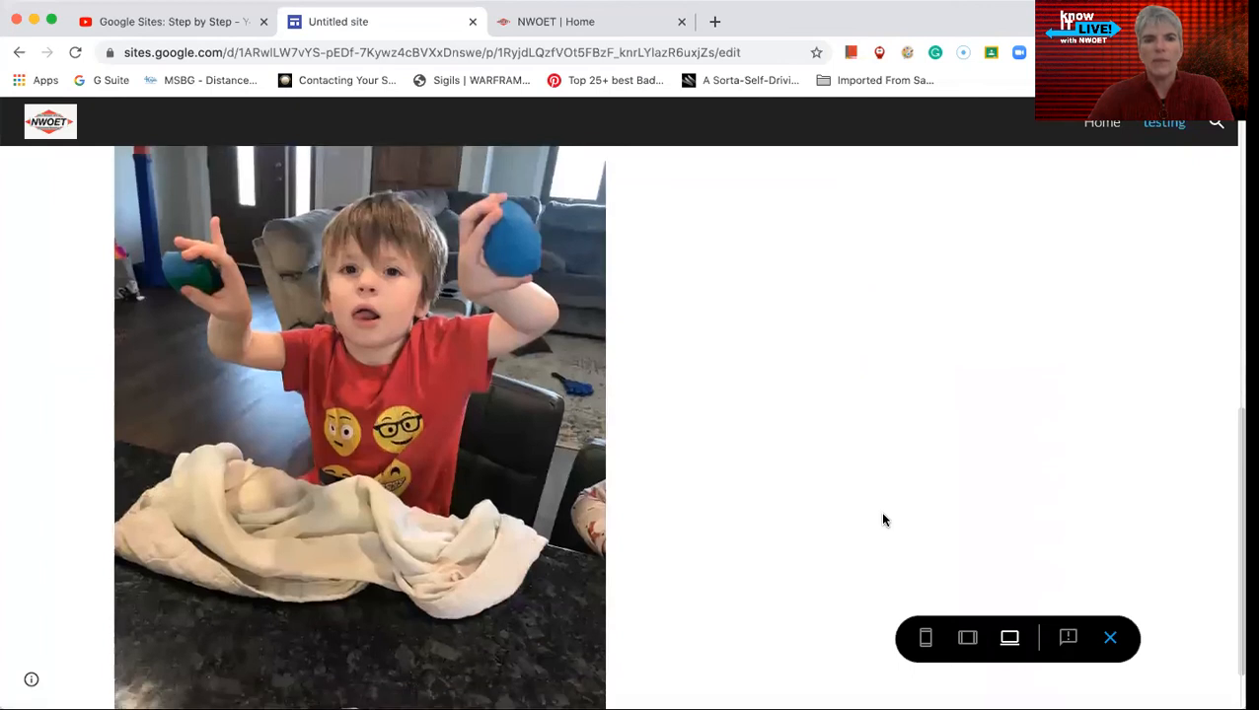
{"action": "scroll", "coordinate": [884, 520], "scroll_direction": "down", "scroll_amount": 1}
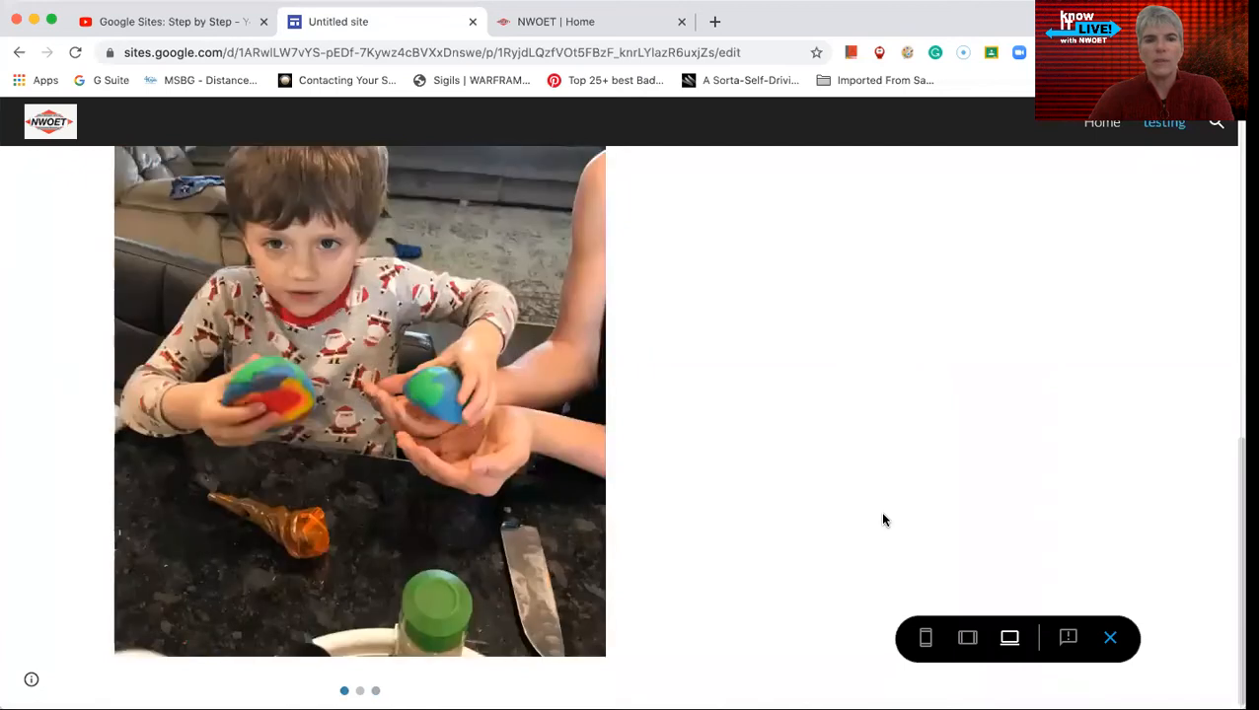
{"action": "left_click", "coordinate": [1112, 637]}
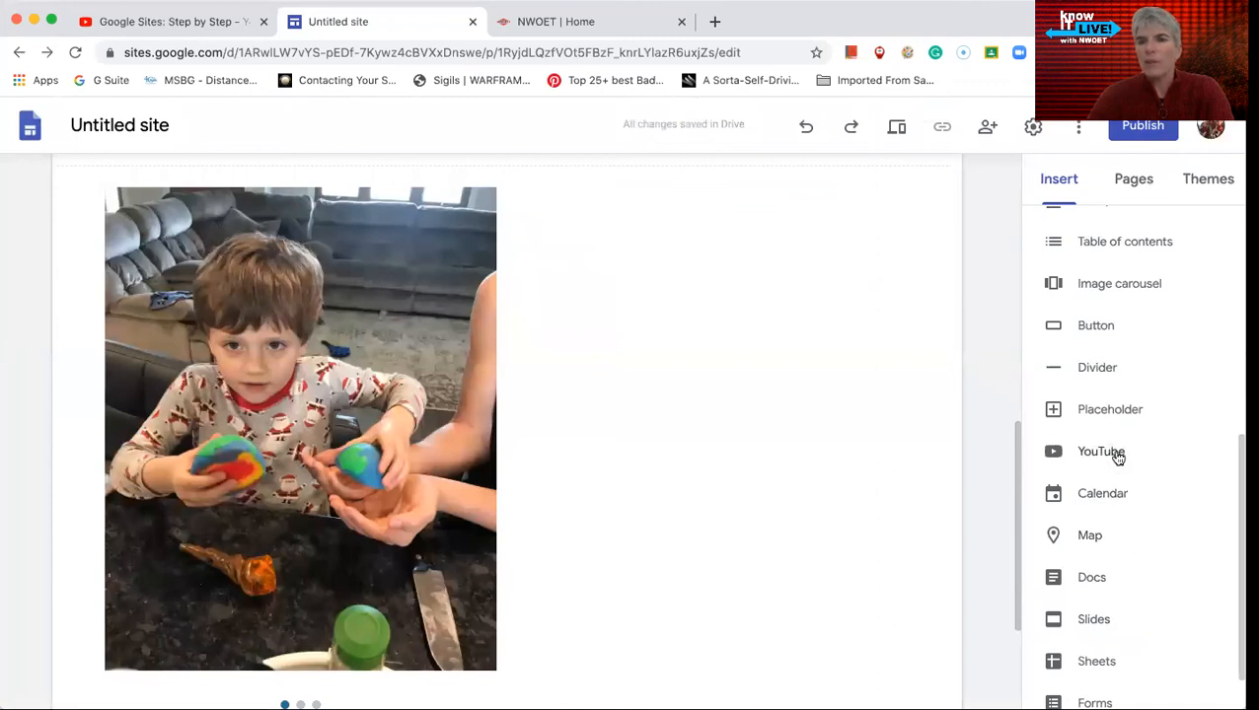
{"action": "left_click", "coordinate": [1093, 327]}
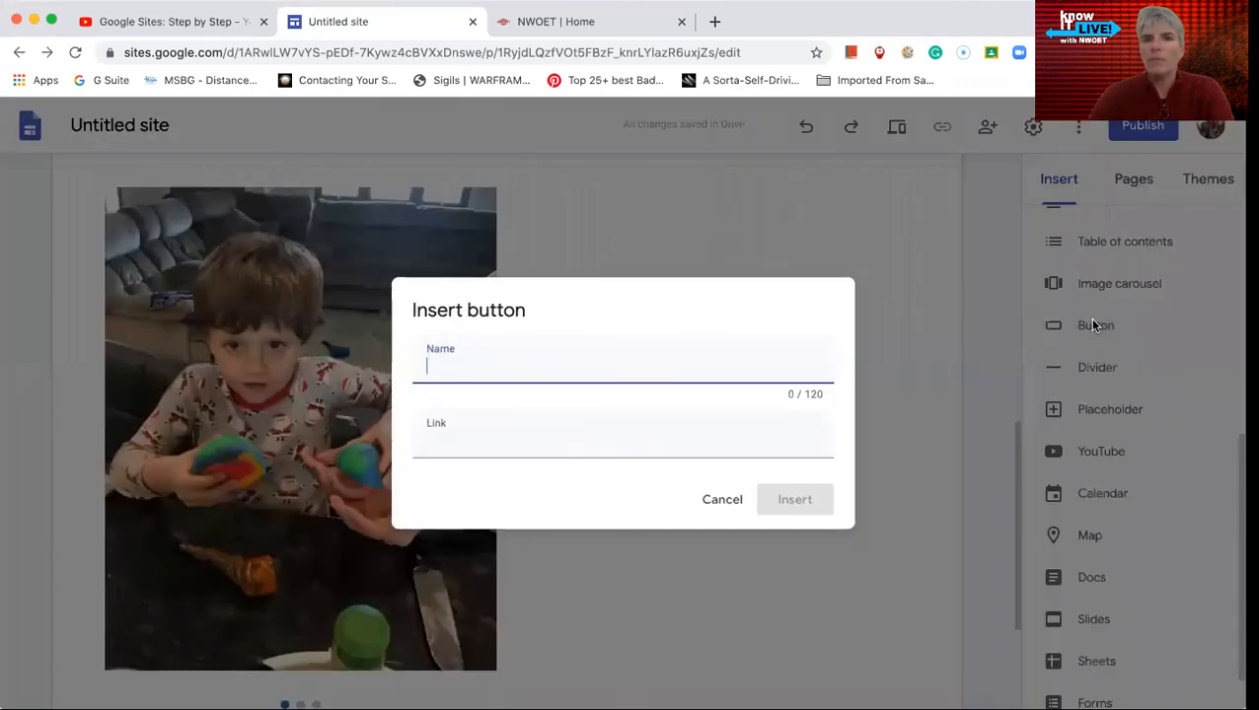
{"action": "type", "text": "Click here"}
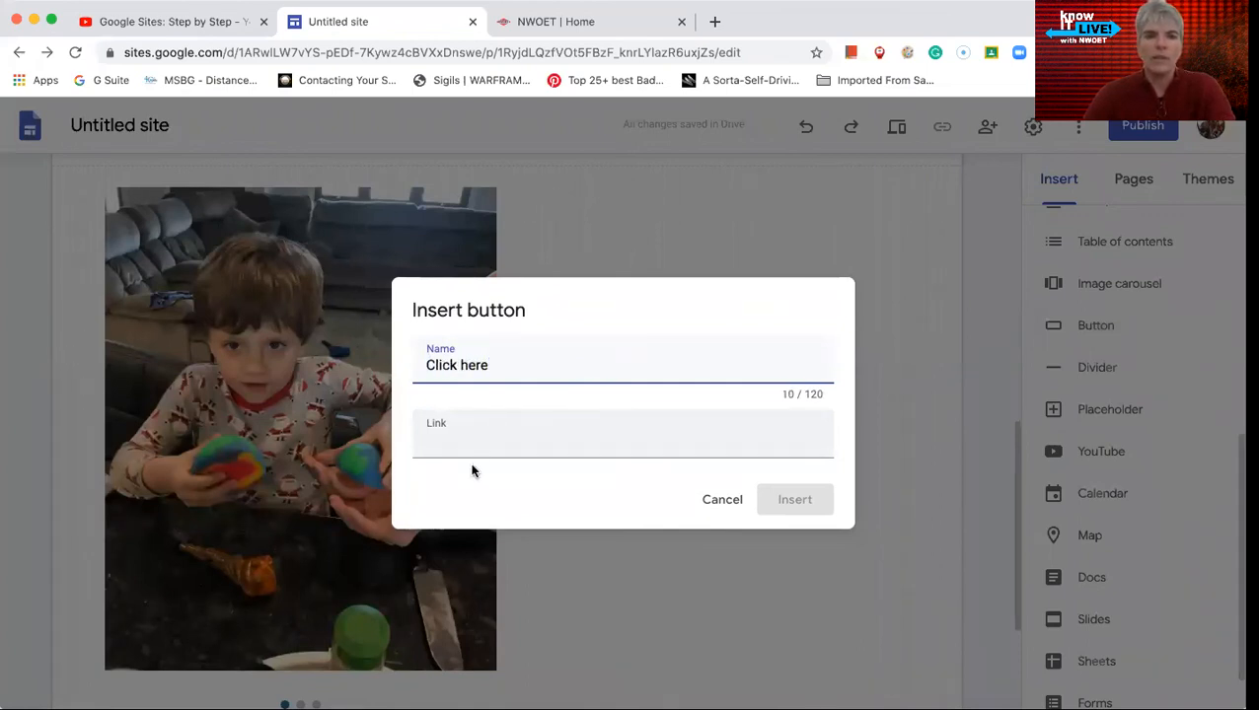
{"action": "left_click", "coordinate": [473, 431]}
{"action": "type", "text": "https://forms.gle/4JGgAm8yn93juVTf8"}
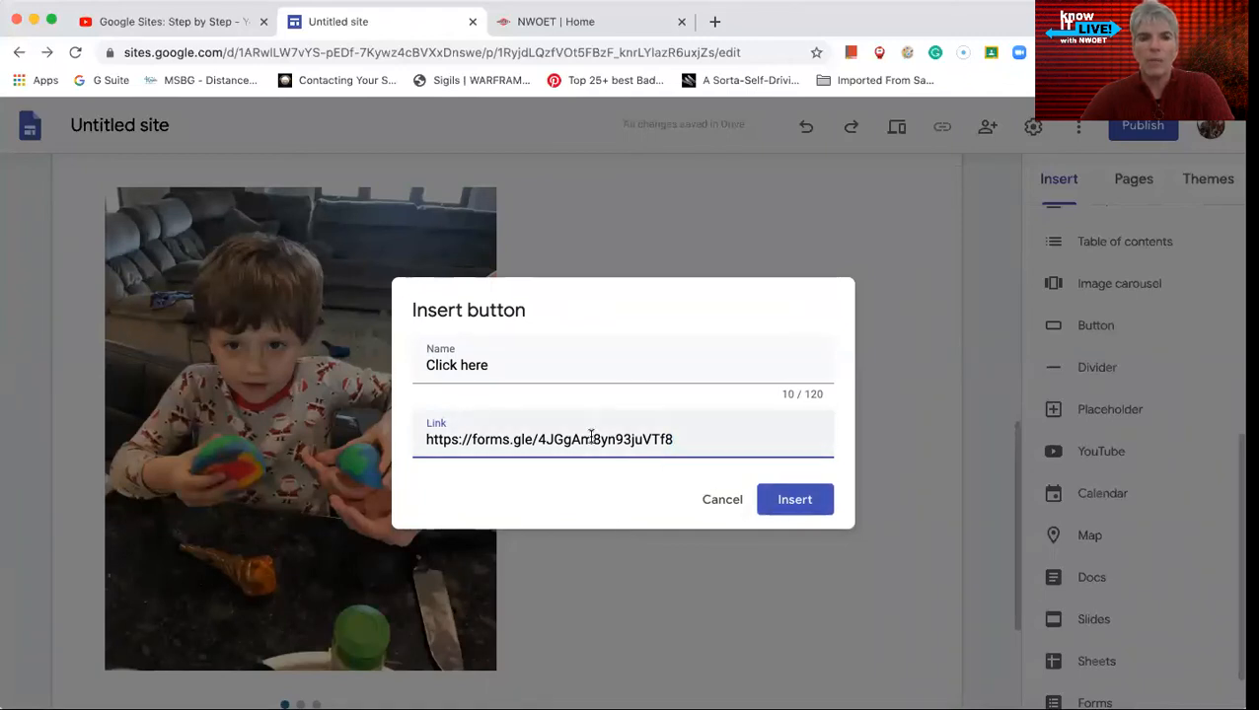
{"action": "left_click", "coordinate": [571, 29]}
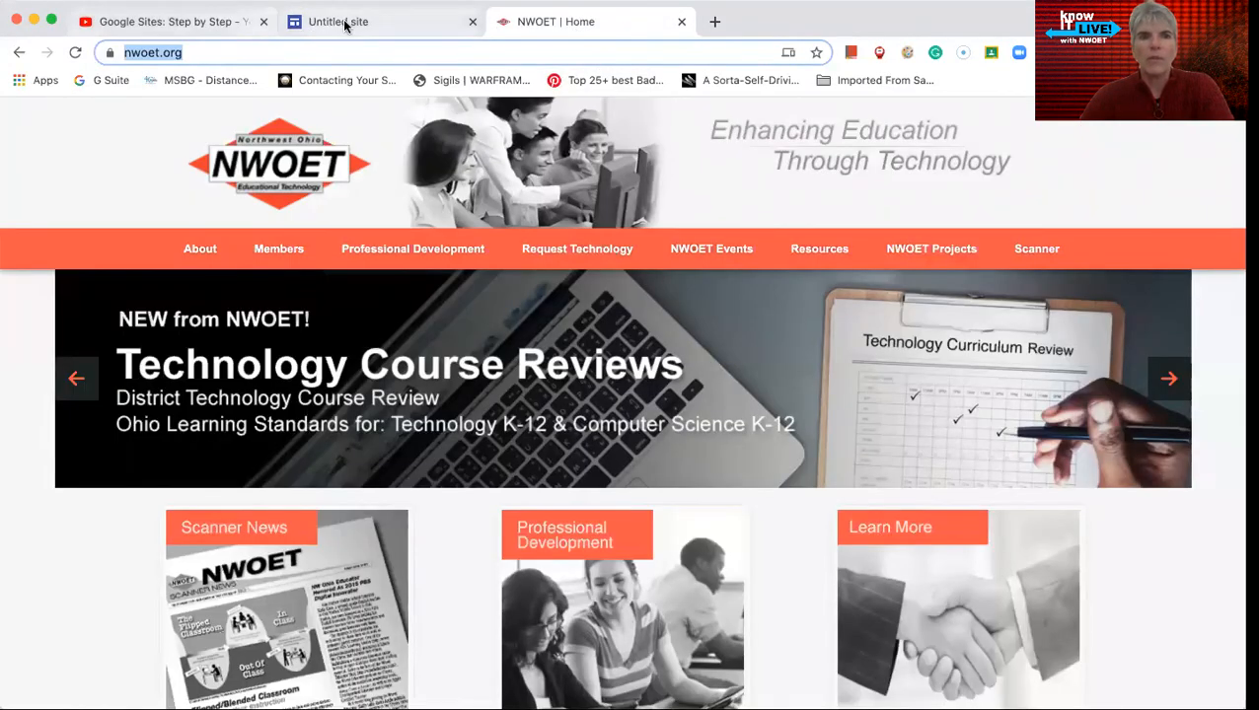
{"action": "left_click", "coordinate": [343, 24]}
{"action": "triple_click", "coordinate": [450, 425]}
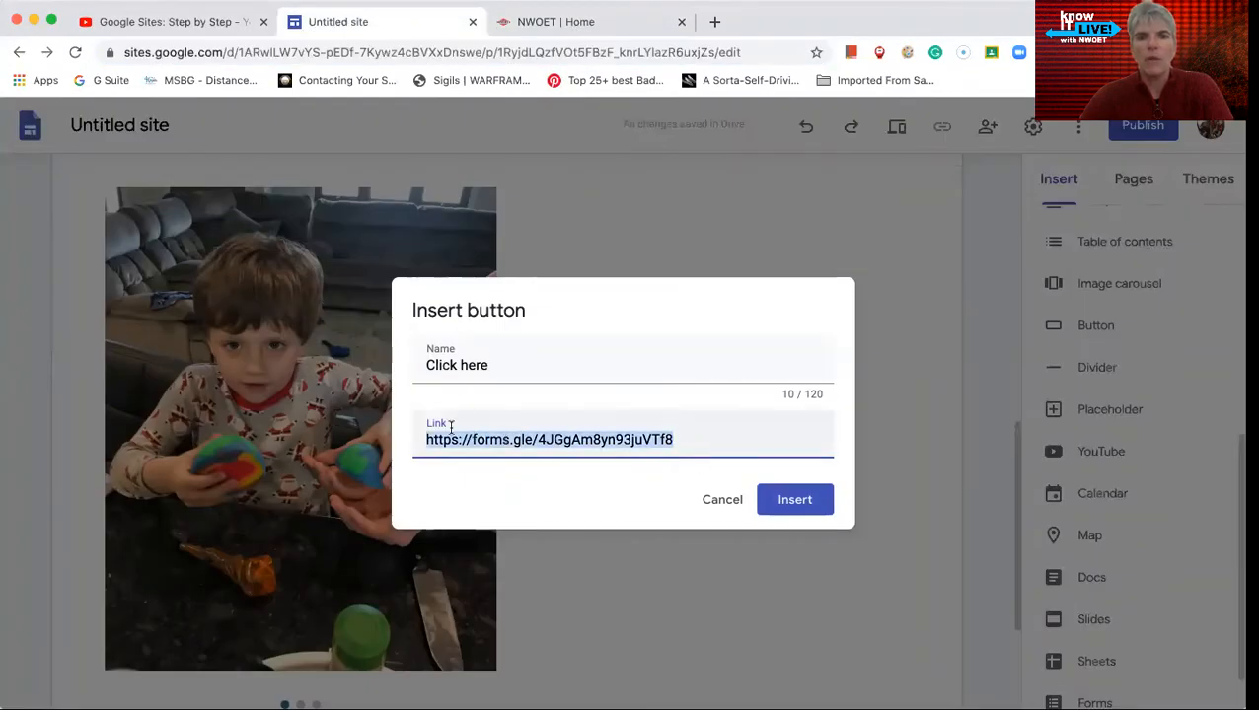
{"action": "type", "text": "https://nwoet.org/"}
{"action": "left_click", "coordinate": [811, 503]}
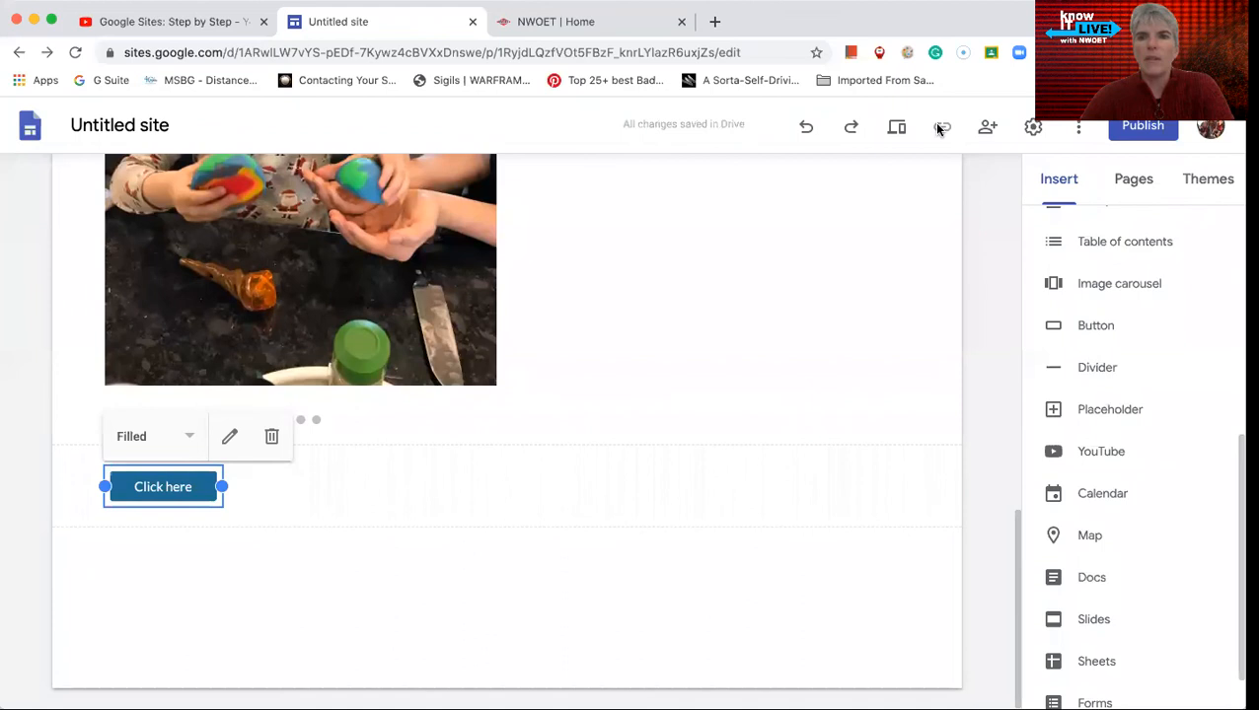
- Preview the testing page, test the "Click here" button's link, and return to editing the site
{"action": "left_click", "coordinate": [897, 126]}
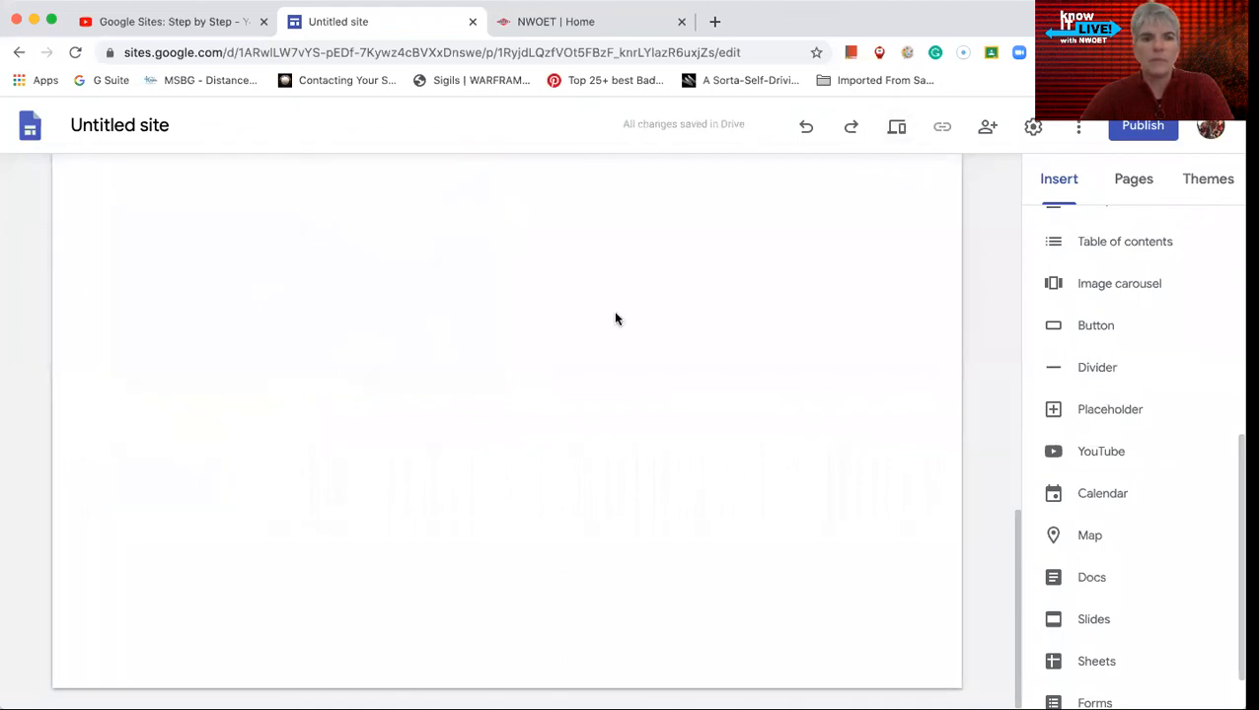
{"action": "scroll", "coordinate": [301, 533], "scroll_direction": "down", "scroll_amount": 10}
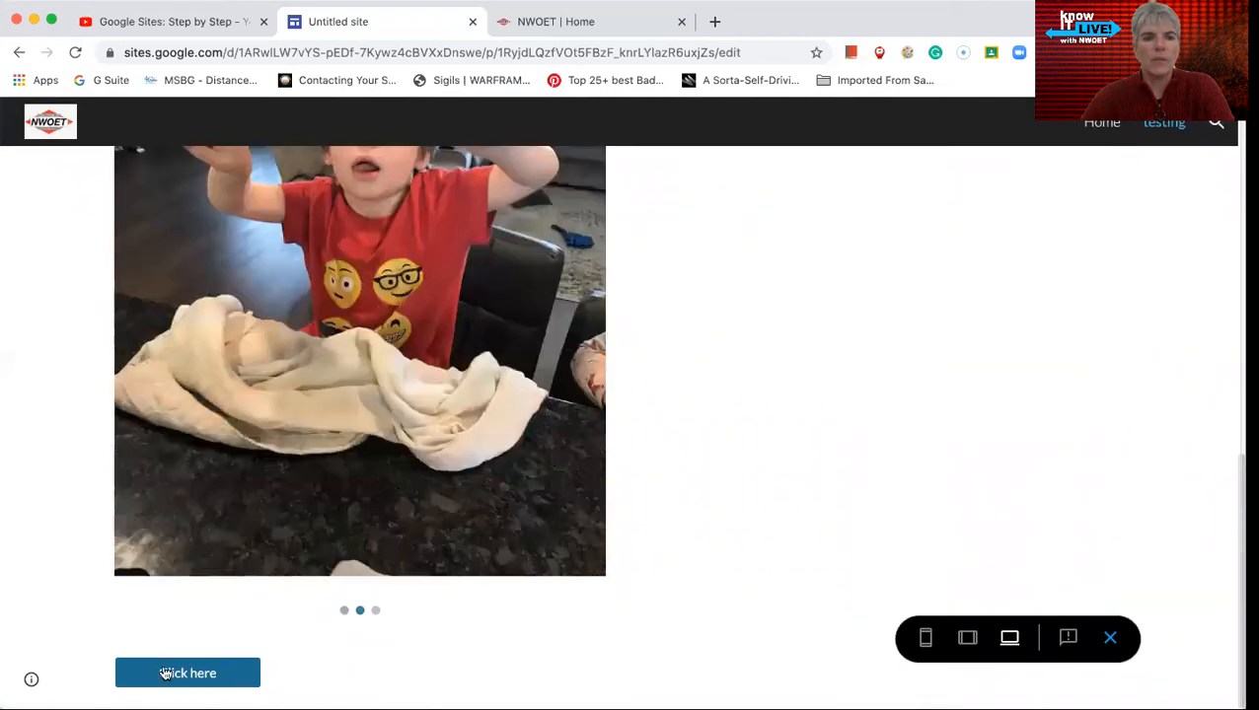
{"action": "left_click", "coordinate": [163, 671]}
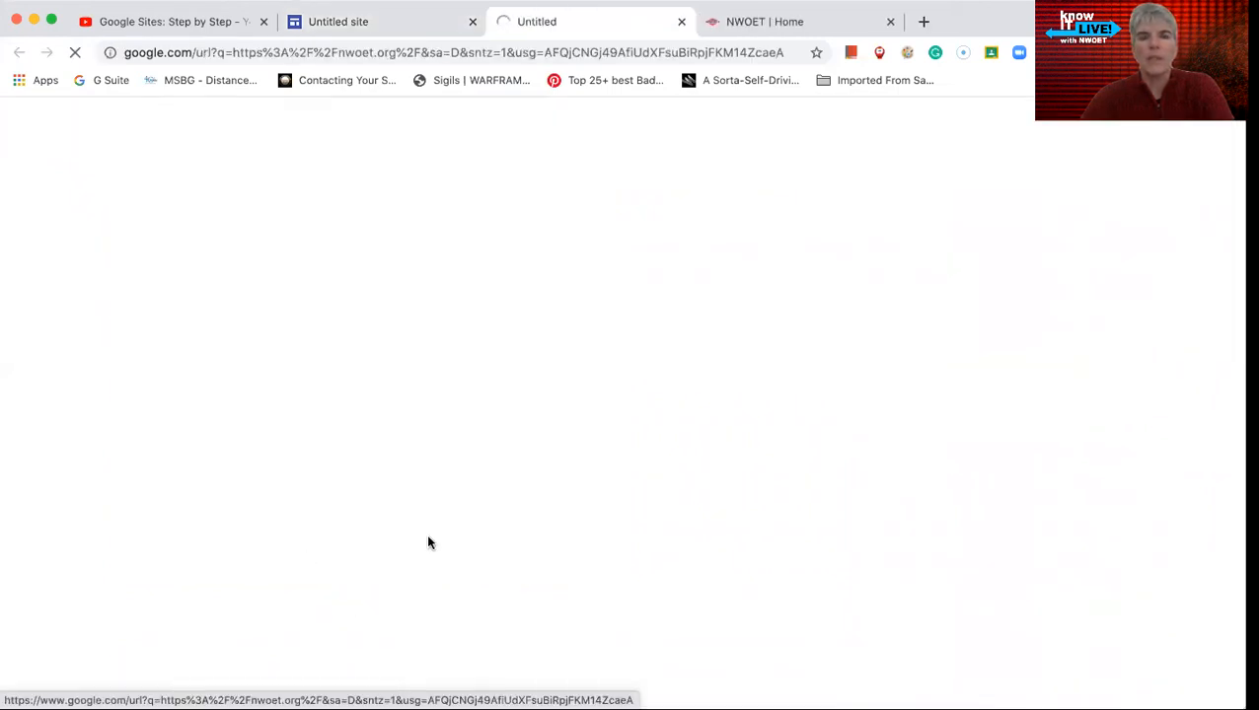
{"action": "left_click", "coordinate": [383, 24]}
{"action": "left_click", "coordinate": [1110, 639]}
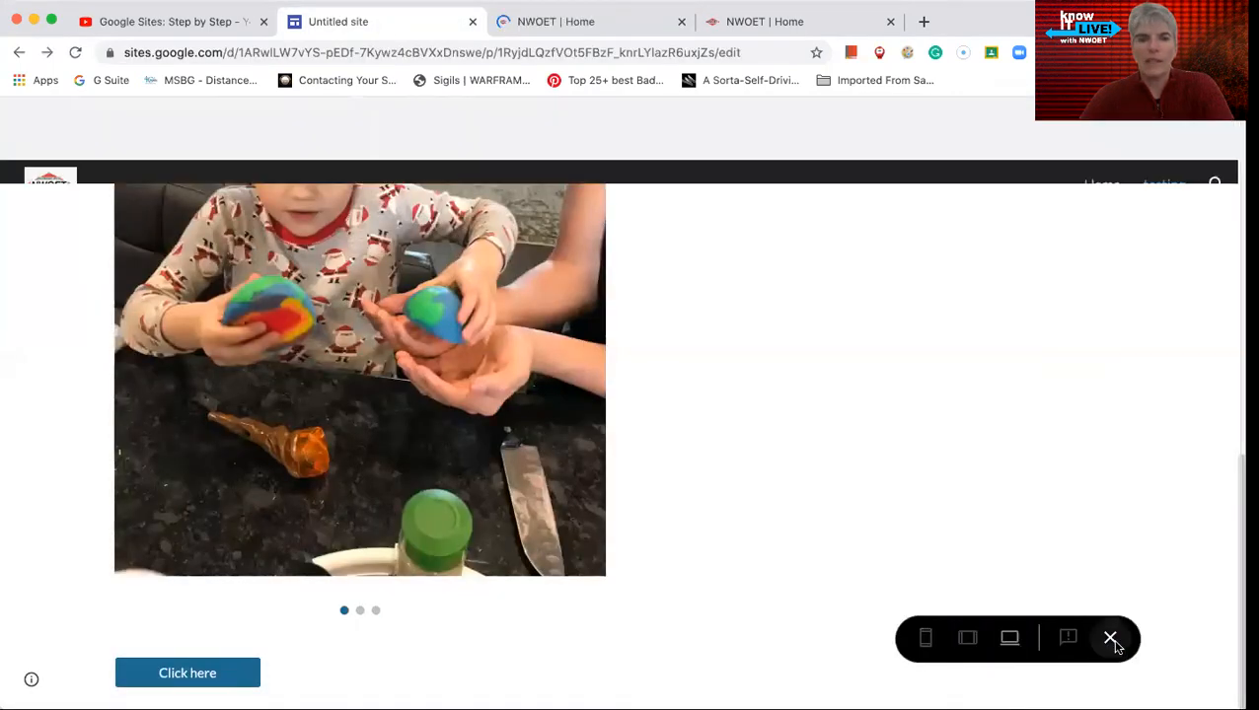
- Review the "Click here" button's style options and its name and link settings without changing them
{"action": "scroll", "coordinate": [778, 441], "scroll_direction": "down", "scroll_amount": 5}
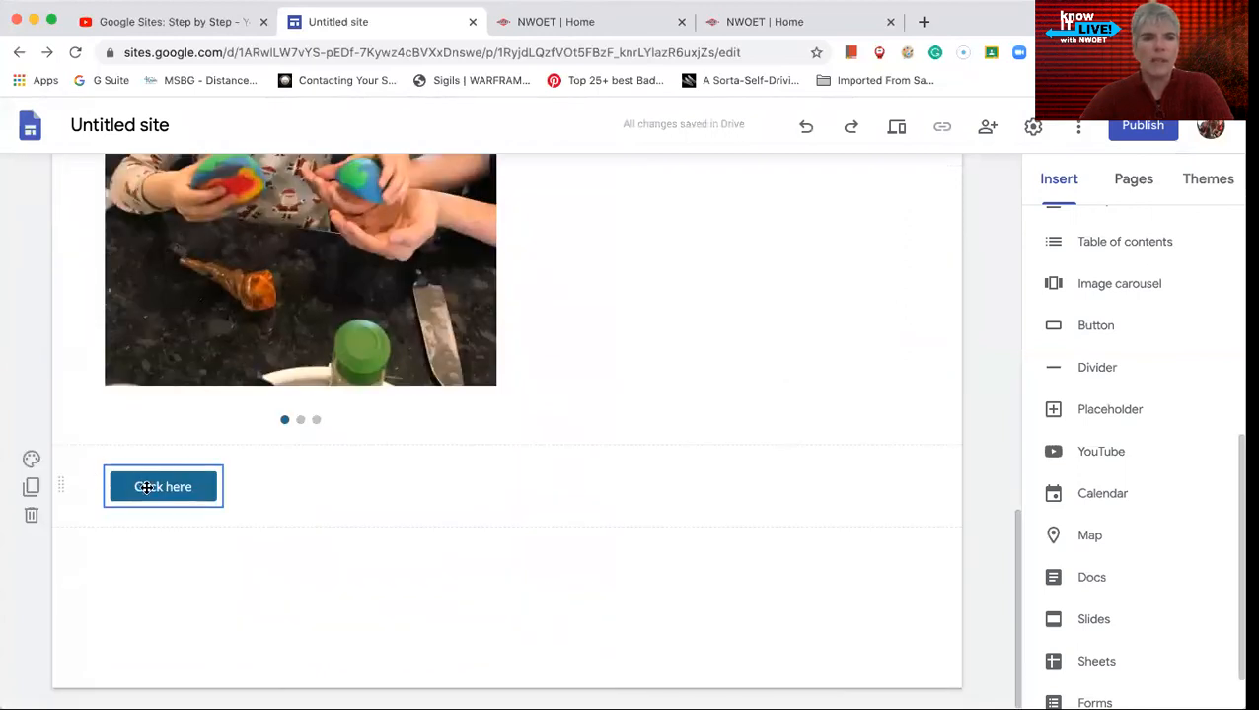
{"action": "left_click", "coordinate": [146, 487]}
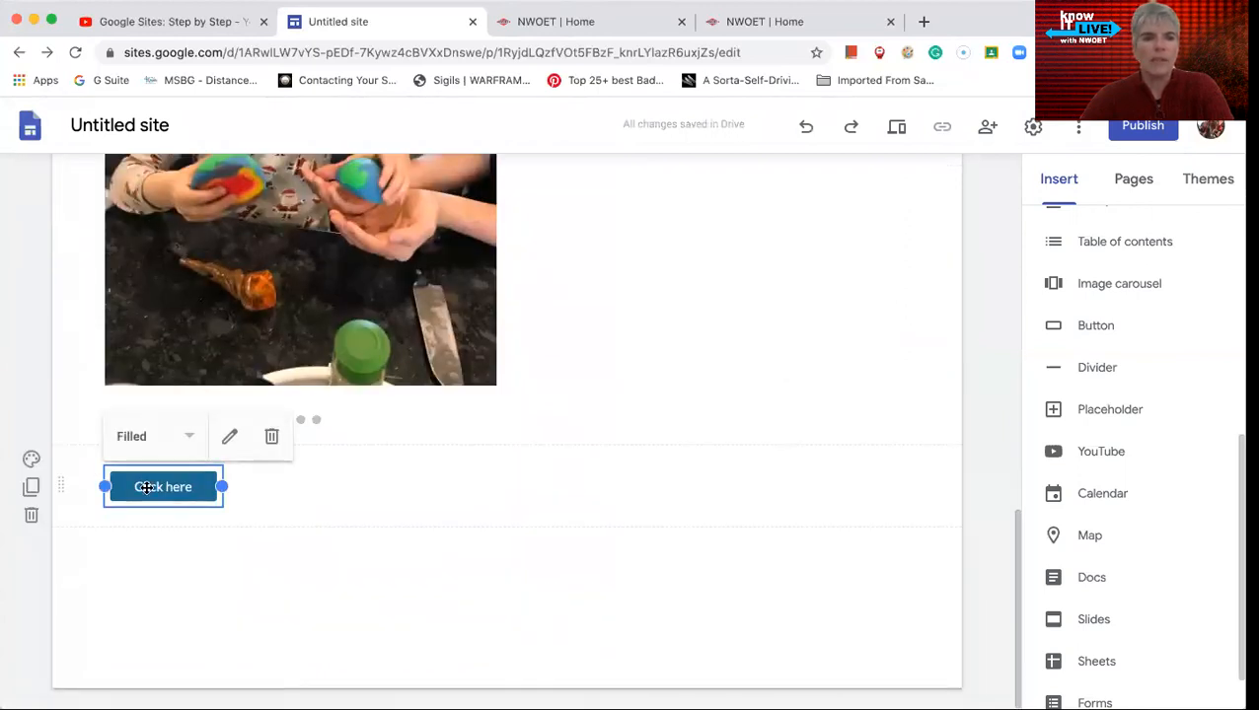
{"action": "left_click", "coordinate": [191, 435]}
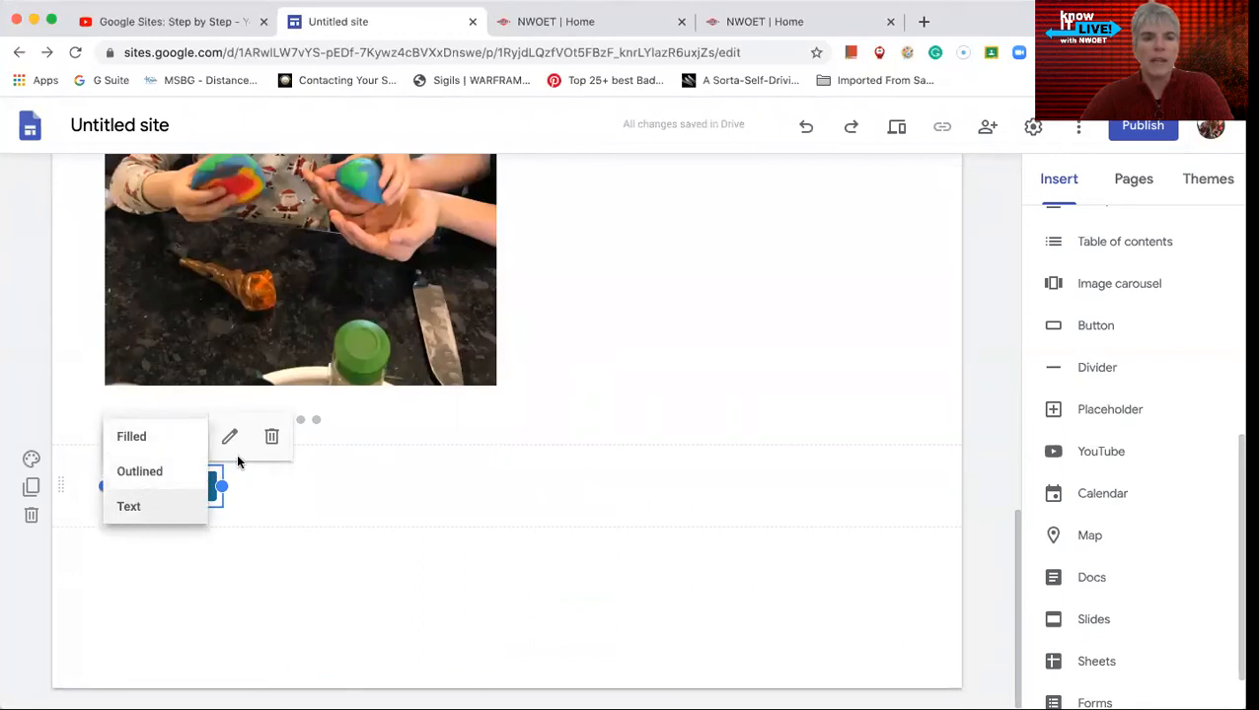
{"action": "left_click", "coordinate": [233, 442]}
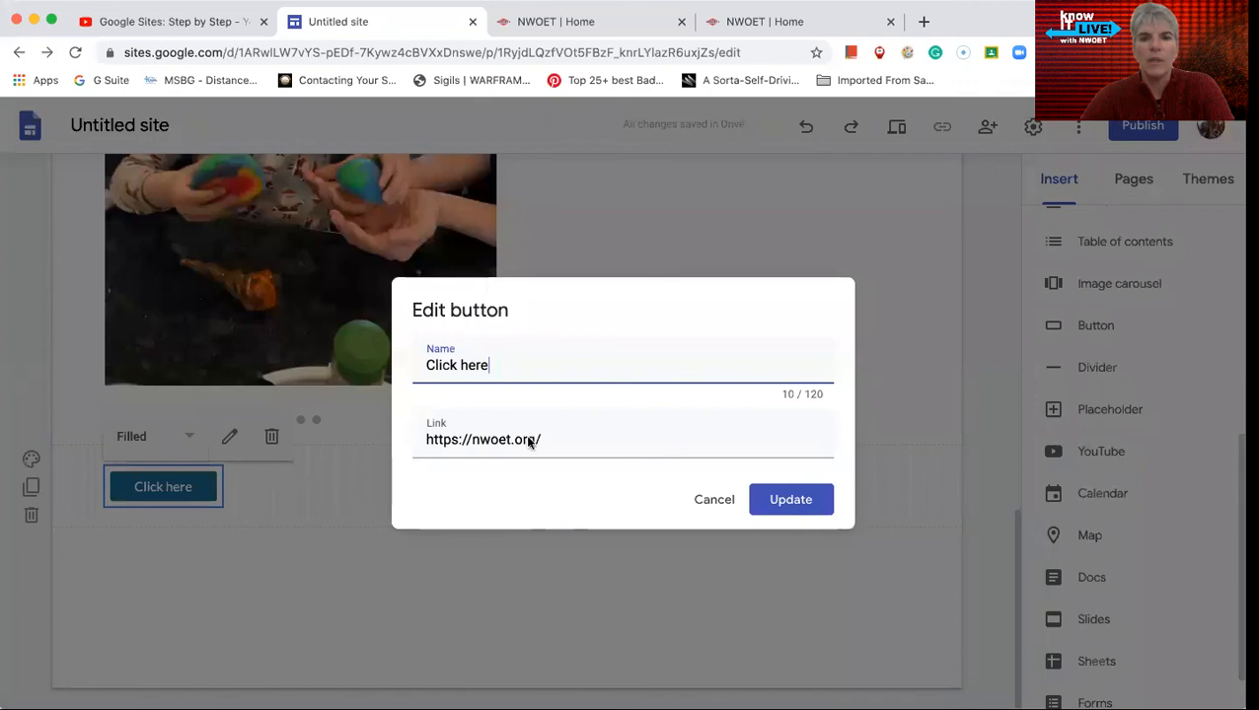
{"action": "left_click", "coordinate": [714, 500]}
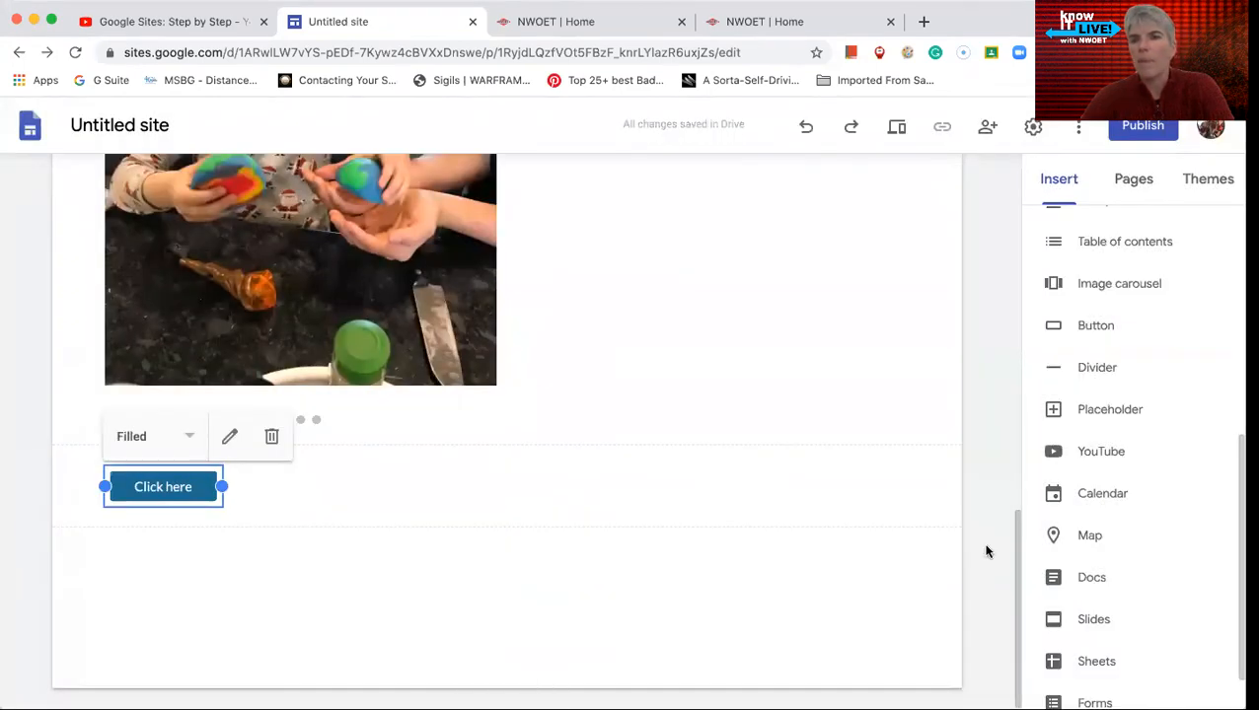
- Insert a placeholder below the "Click here" button and look through the content types it can hold
{"action": "left_click", "coordinate": [1112, 414]}
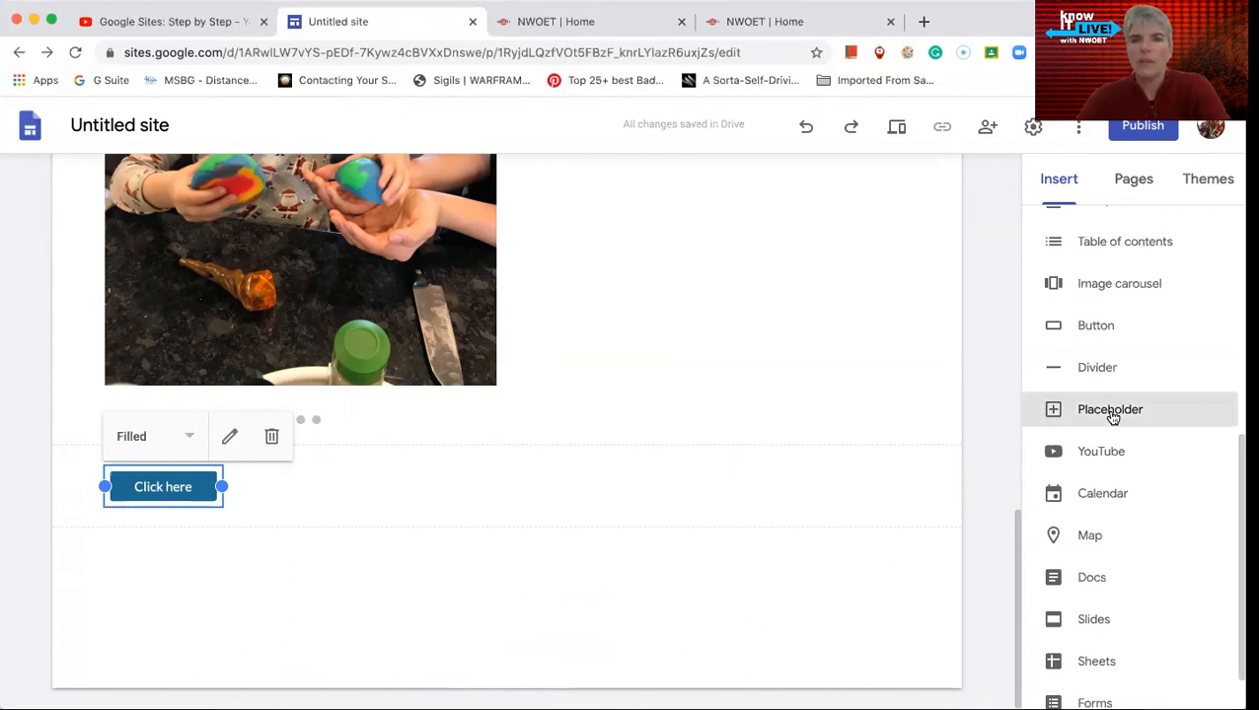
{"action": "left_click", "coordinate": [232, 380]}
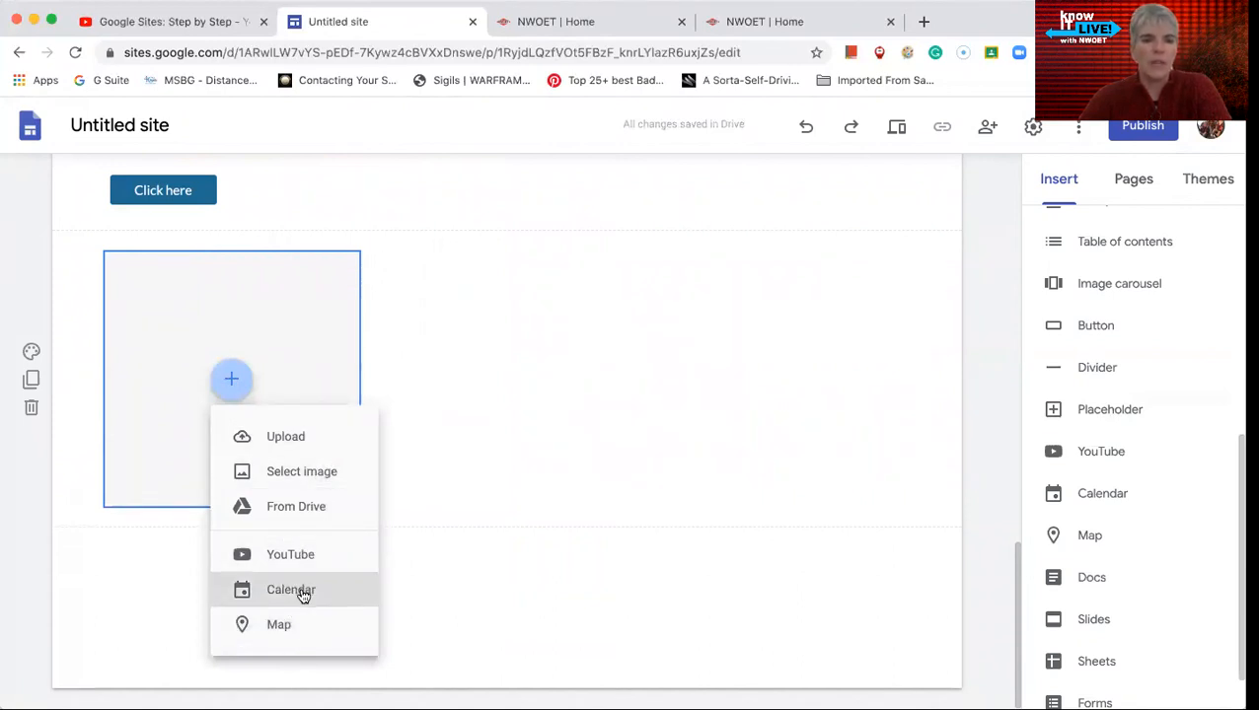
{"action": "left_click", "coordinate": [570, 455]}
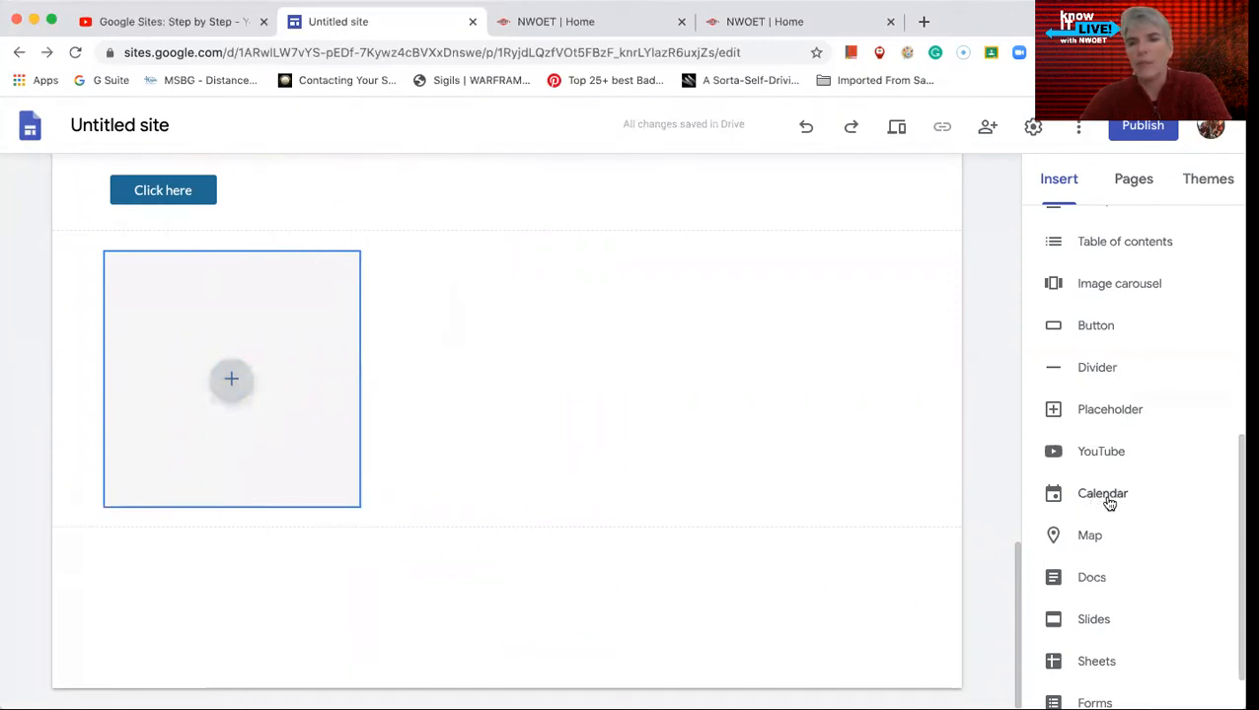
- Look over the remaining insertable content types and open the list of the site's pages
{"action": "scroll", "coordinate": [1104, 455], "scroll_direction": "down", "scroll_amount": 1}
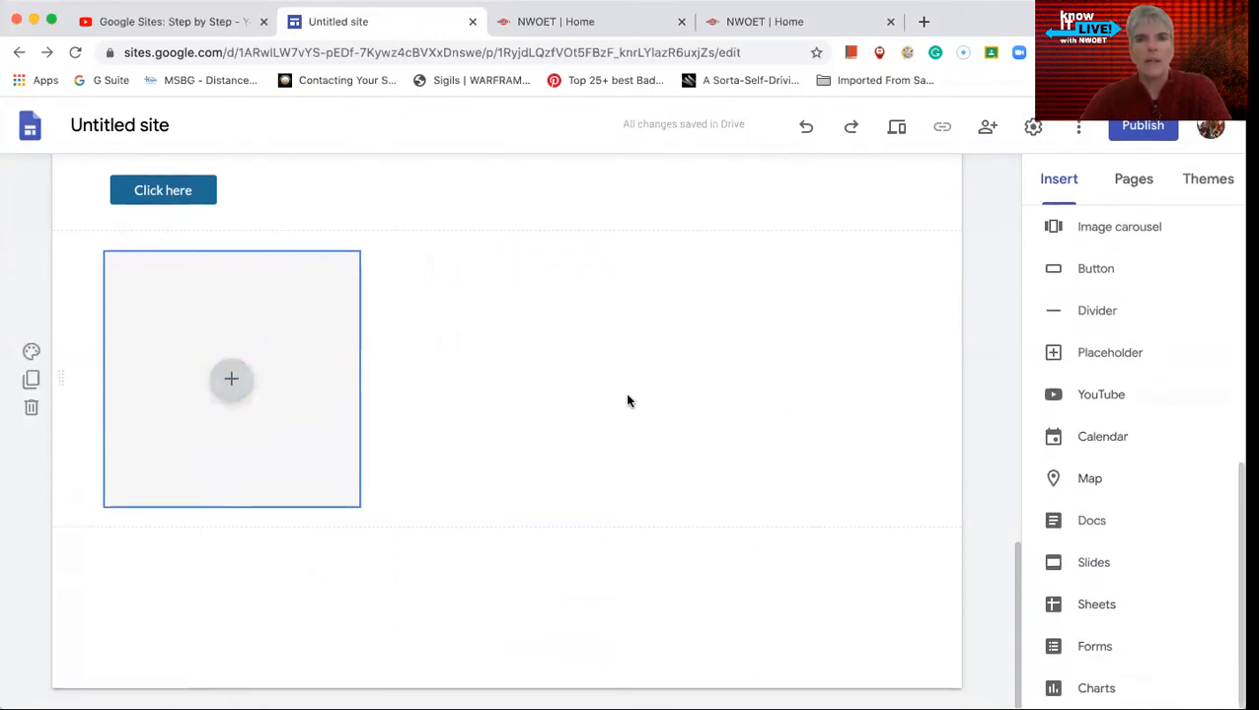
{"action": "scroll", "coordinate": [681, 360], "scroll_direction": "up", "scroll_amount": 5}
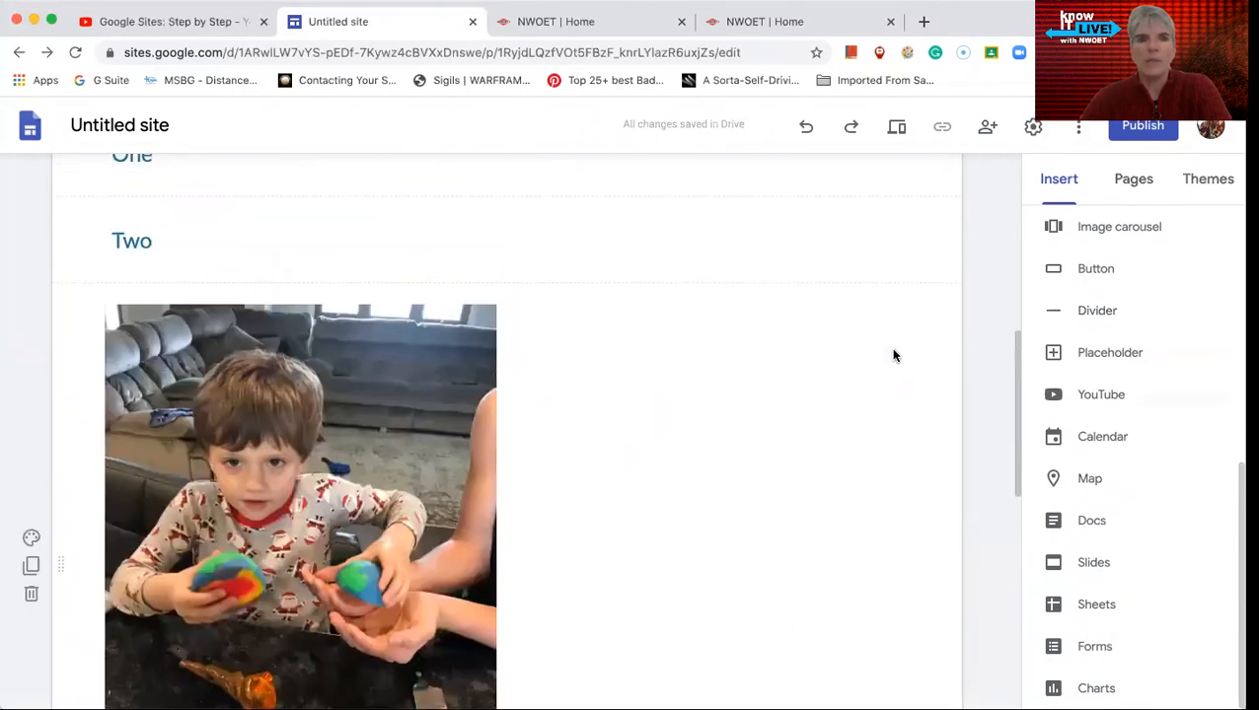
{"action": "scroll", "coordinate": [893, 355], "scroll_direction": "up", "scroll_amount": 5}
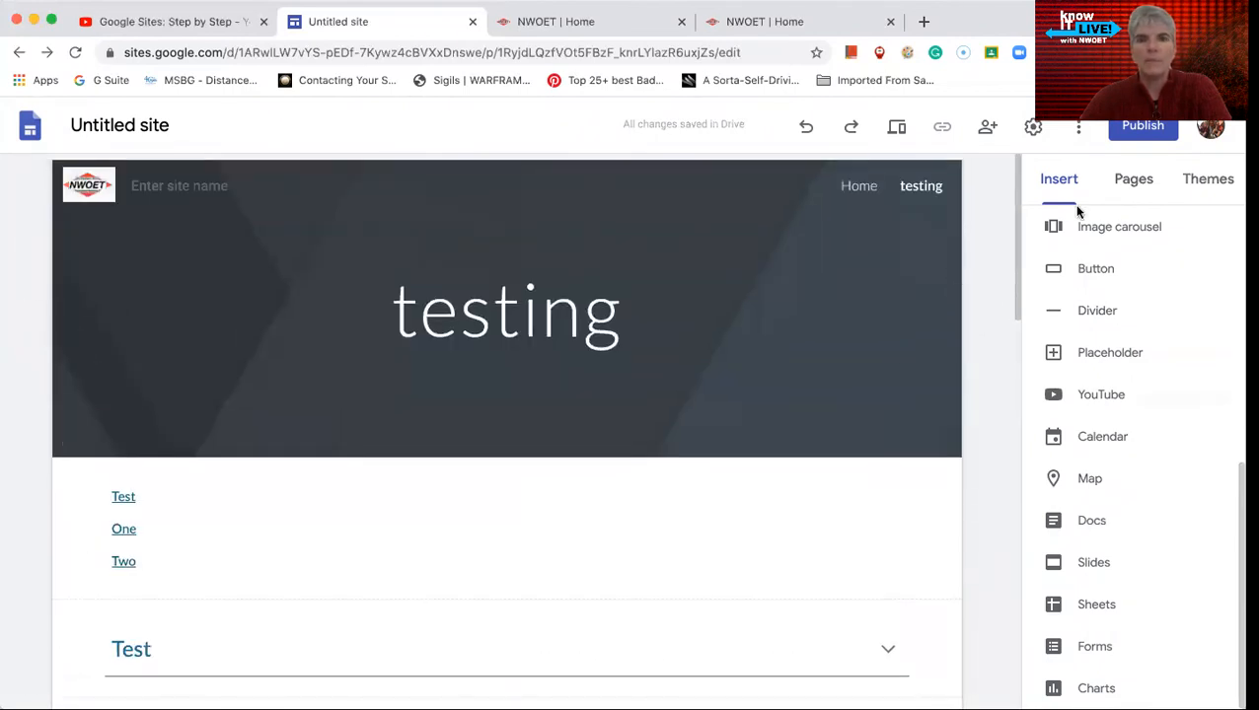
{"action": "left_click", "coordinate": [1135, 188]}
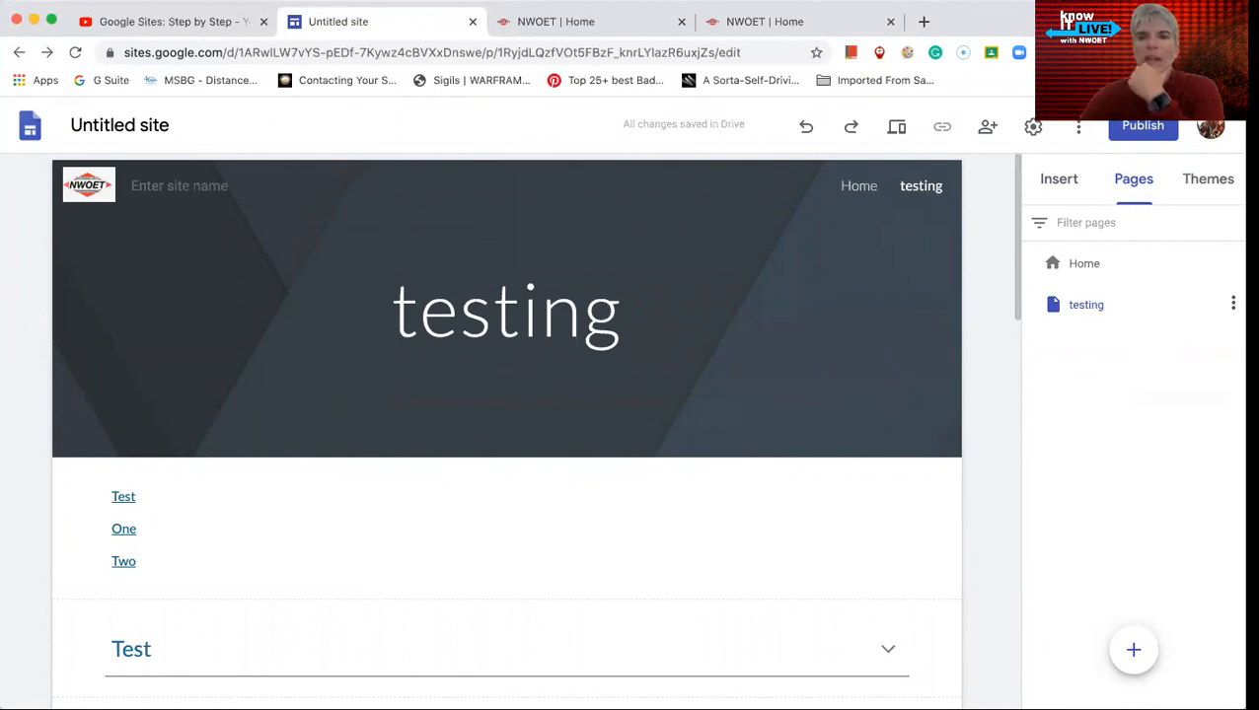
- Add a subpage named "ana" under the testing page, leaving its custom path blank
{"action": "left_click", "coordinate": [1231, 304]}
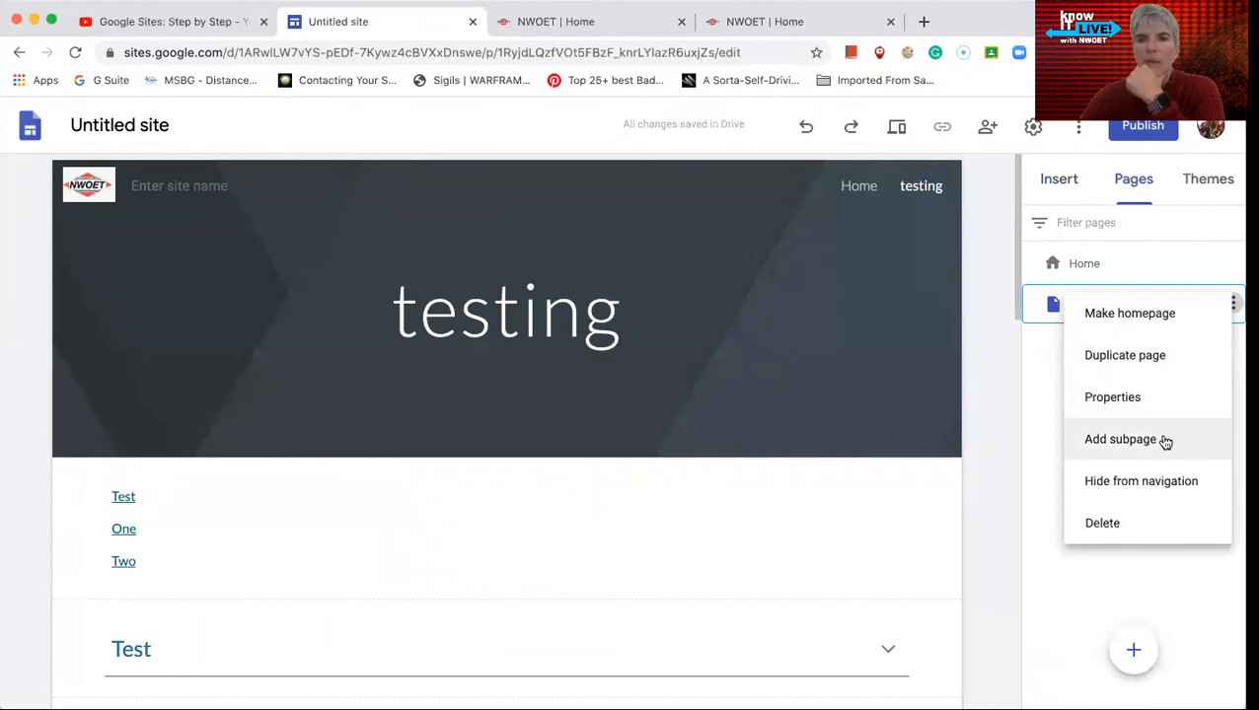
{"action": "left_click", "coordinate": [1121, 439]}
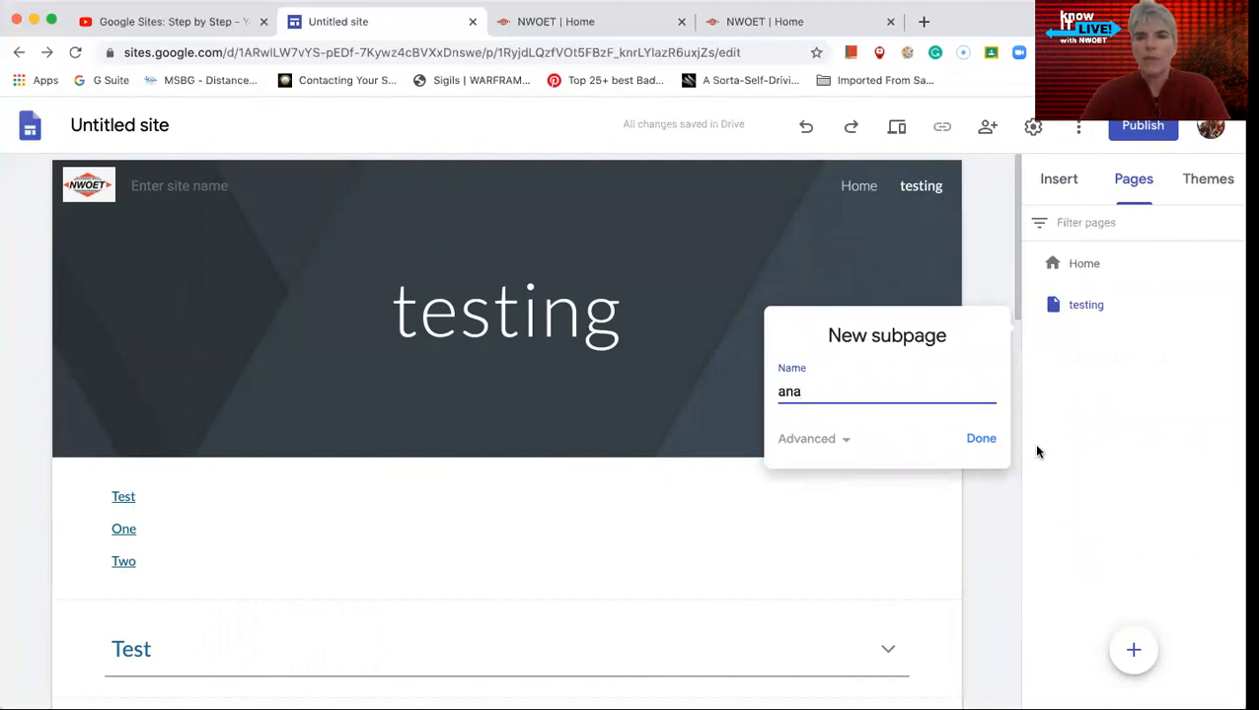
{"action": "left_click", "coordinate": [842, 438]}
{"action": "left_click", "coordinate": [811, 456]}
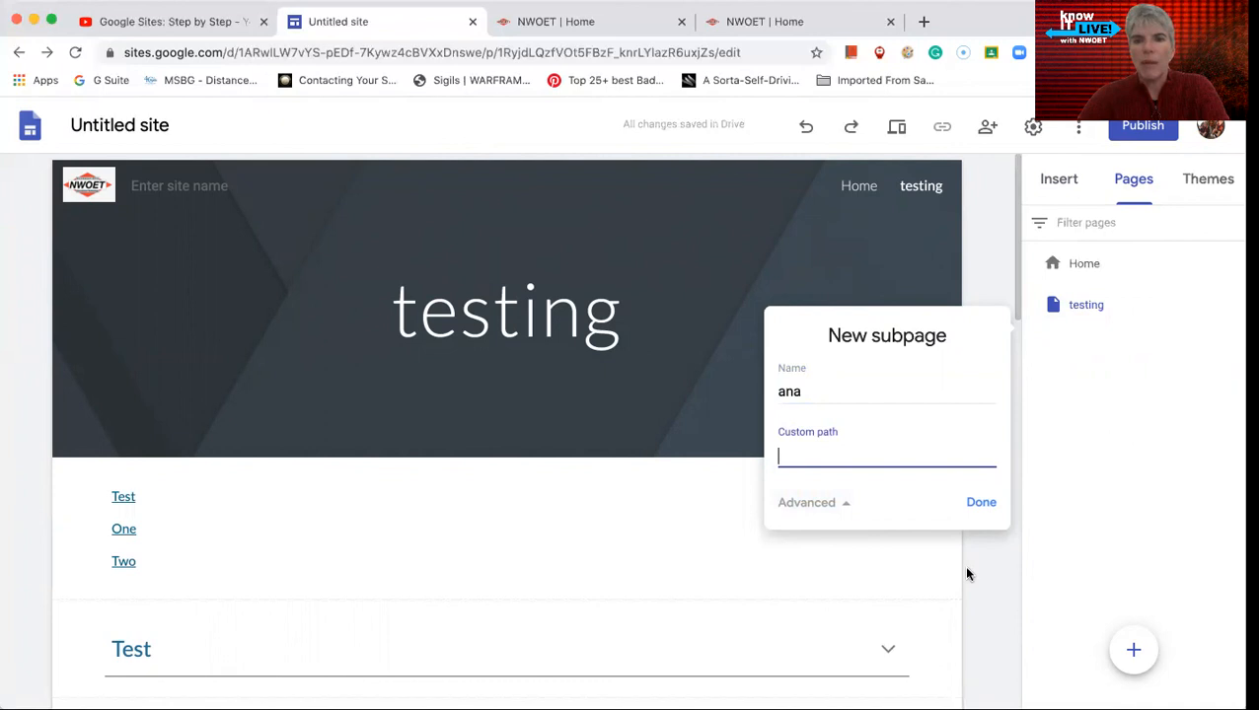
{"action": "left_click", "coordinate": [990, 509]}
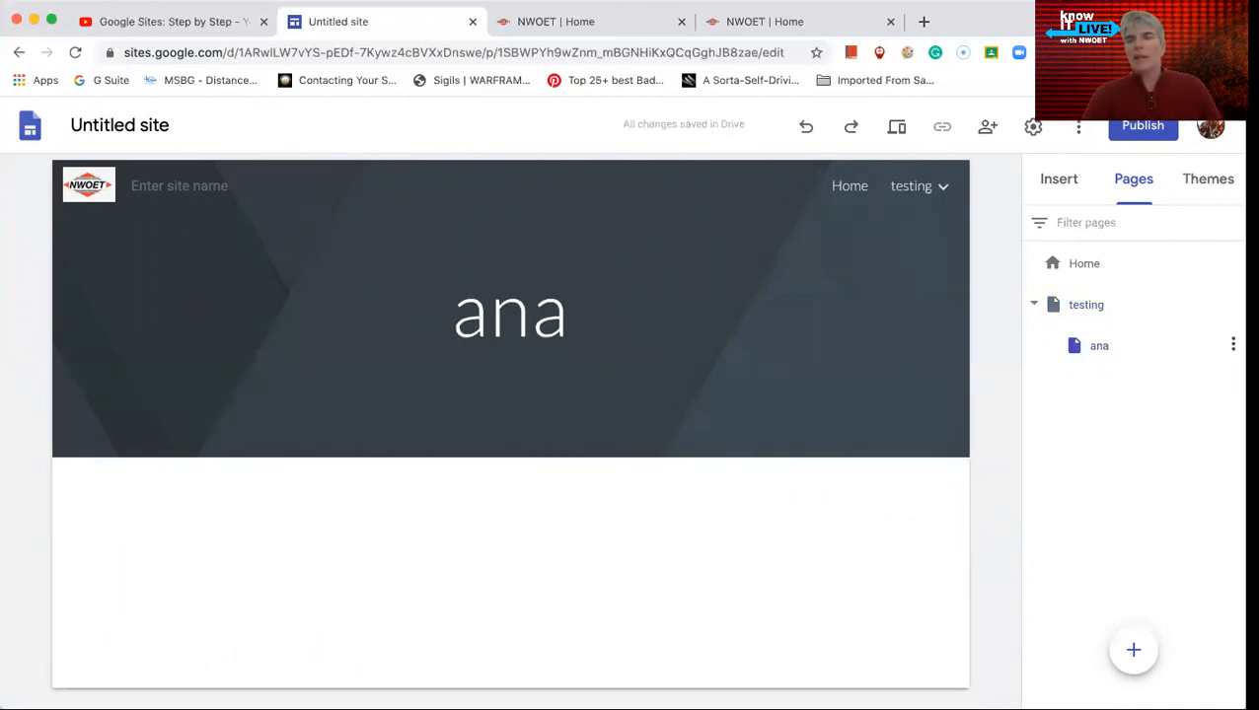
- Add a subpage named "jsodjfi" beneath the "ana" page
{"action": "left_click", "coordinate": [1232, 344]}
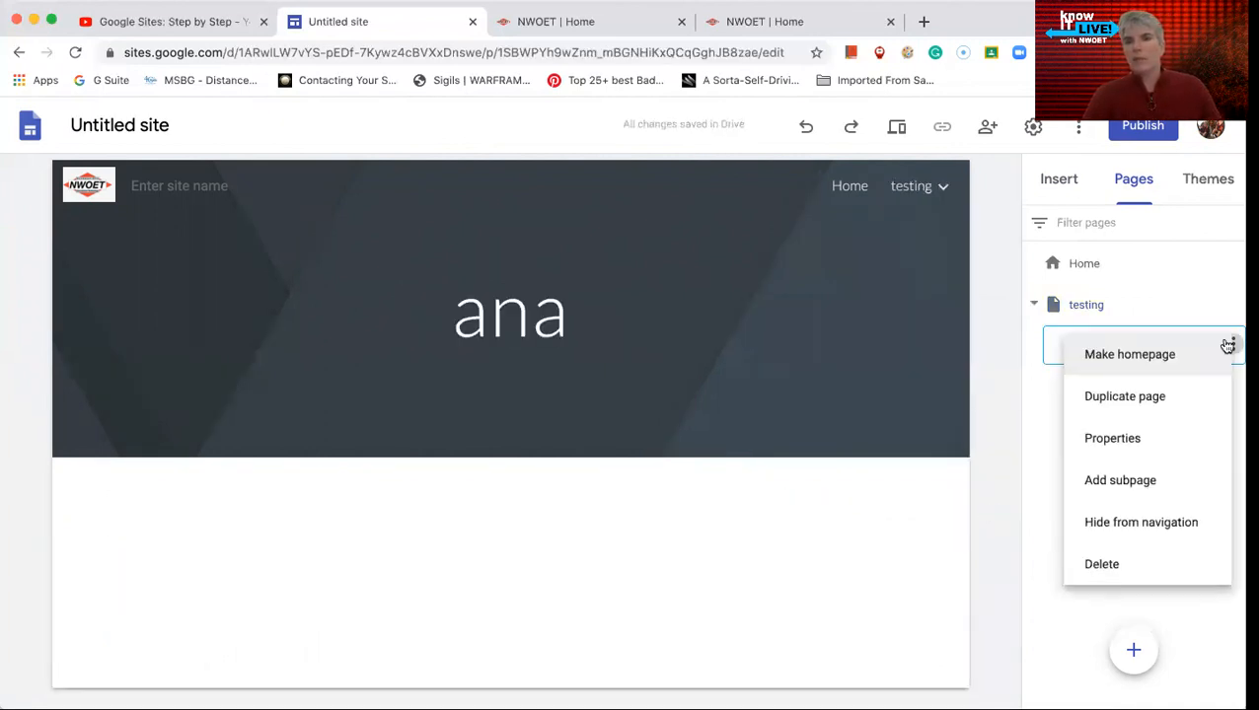
{"action": "left_click", "coordinate": [1146, 478]}
{"action": "type", "text": "jsodjfi"}
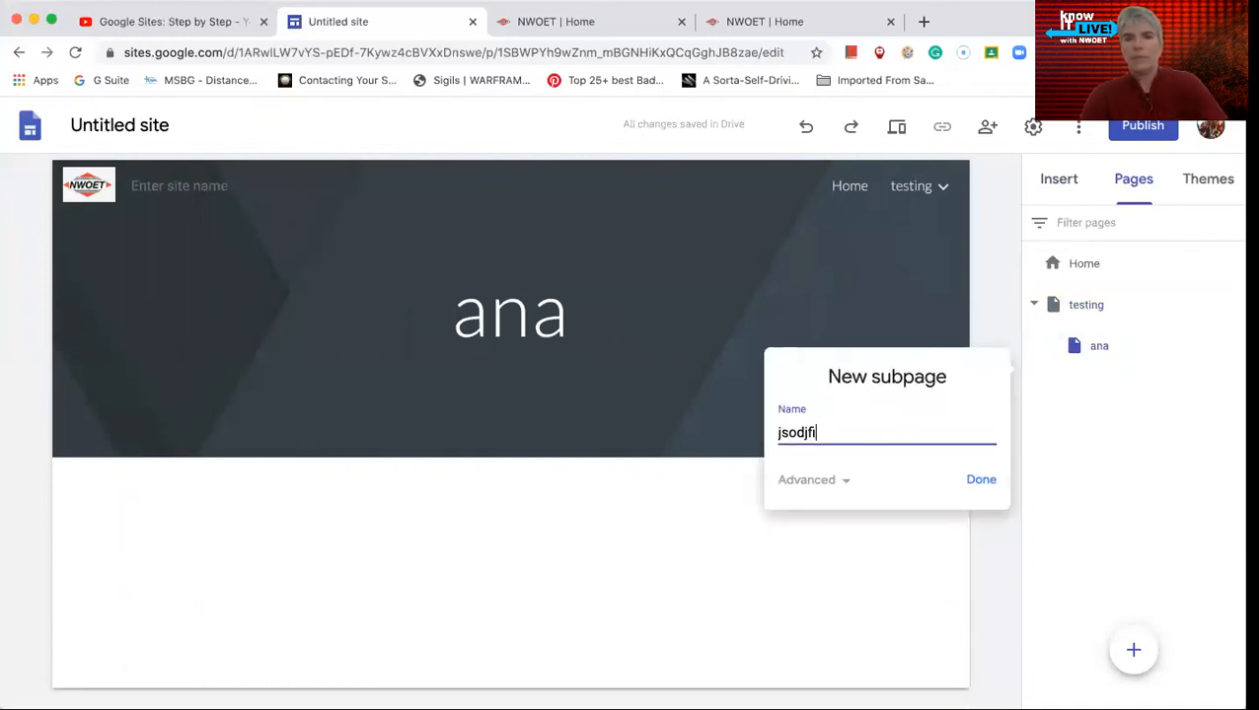
{"action": "left_click", "coordinate": [990, 482]}
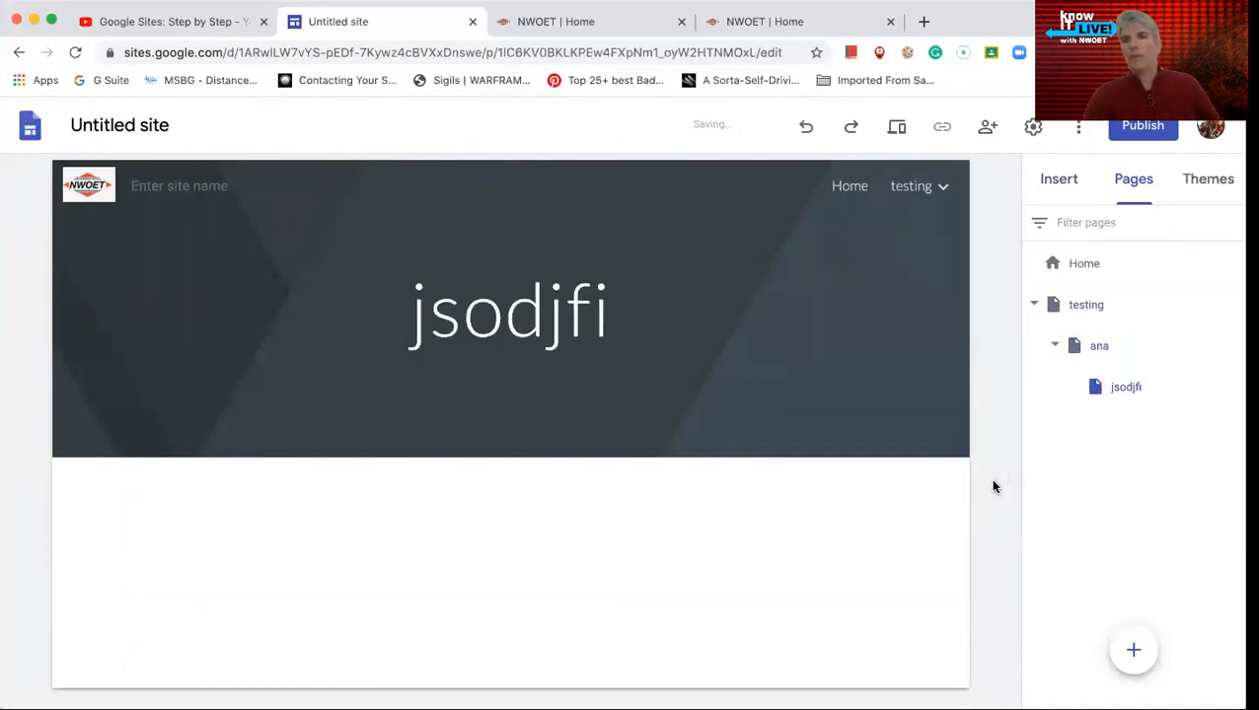
- Add a subpage named "k;ljhh" beneath the "jsodjfi" page
{"action": "left_click", "coordinate": [1232, 386]}
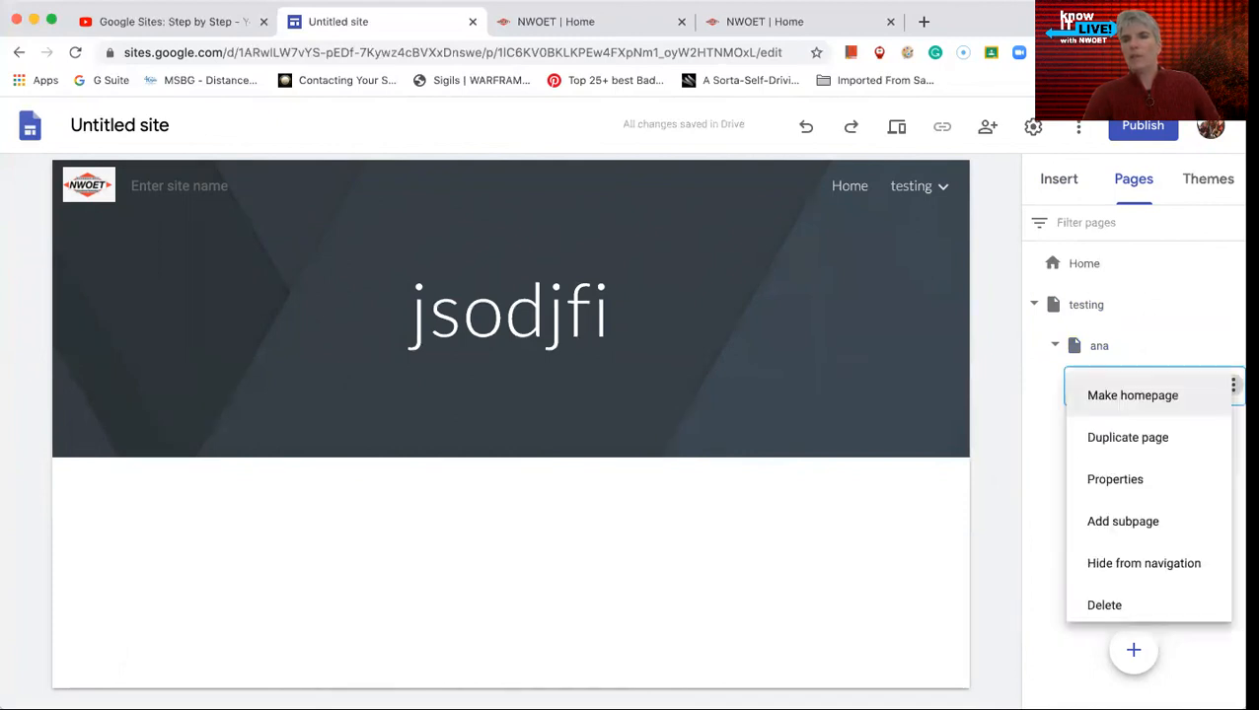
{"action": "left_click", "coordinate": [1149, 523]}
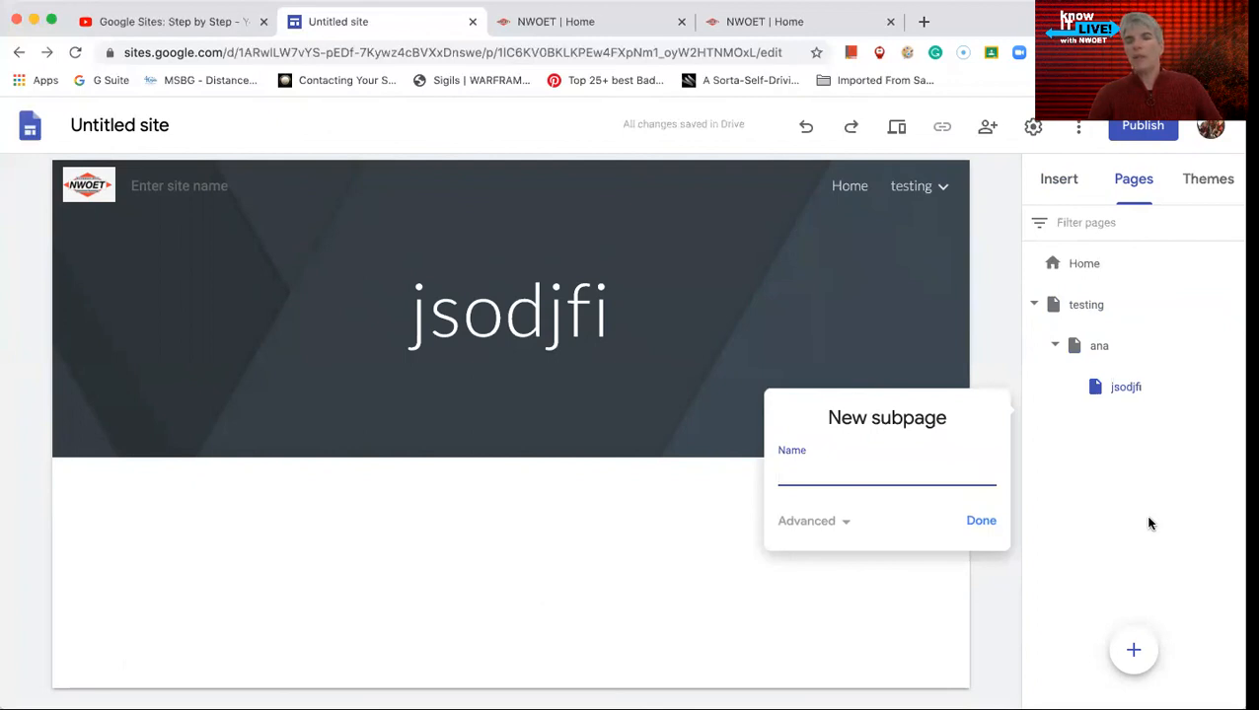
{"action": "type", "text": "k;ljhh"}
{"action": "left_click", "coordinate": [977, 520]}
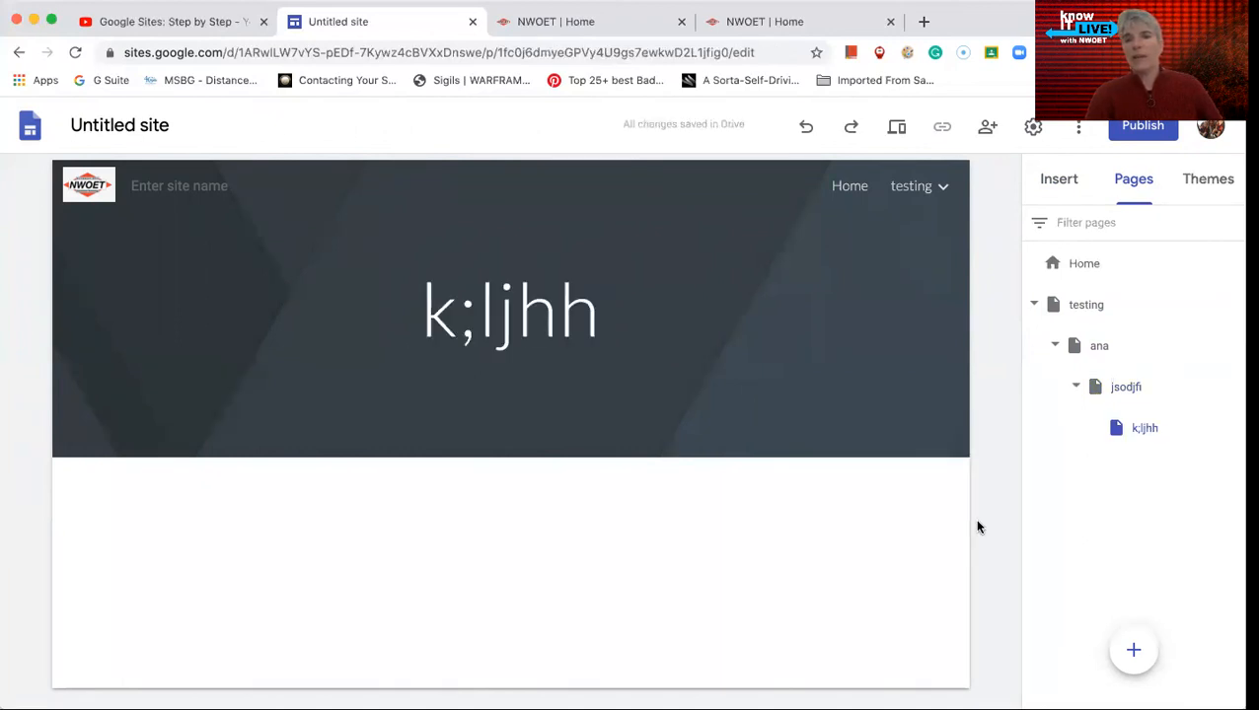
- Preview the site and expand the testing page's navigation through its nested subpages down to "k;ljhh"
{"action": "left_click", "coordinate": [897, 131]}
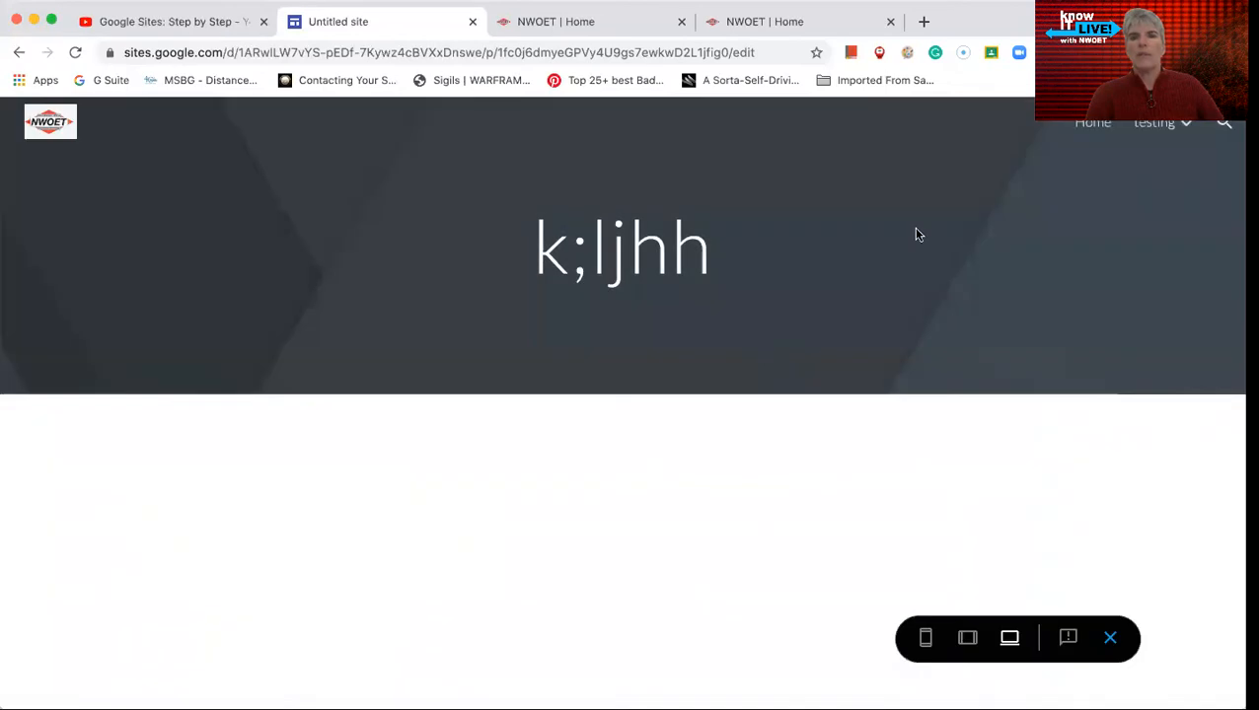
{"action": "left_click", "coordinate": [1189, 126]}
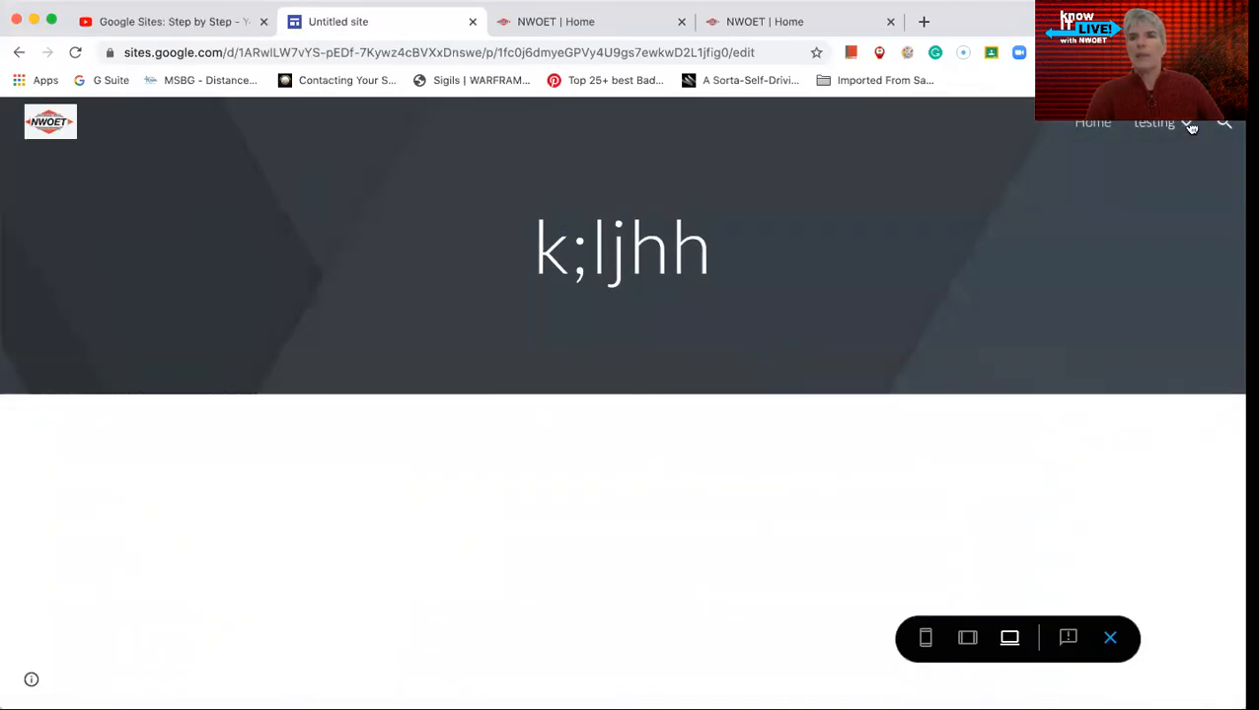
{"action": "left_click", "coordinate": [1187, 128]}
{"action": "left_click", "coordinate": [1034, 164]}
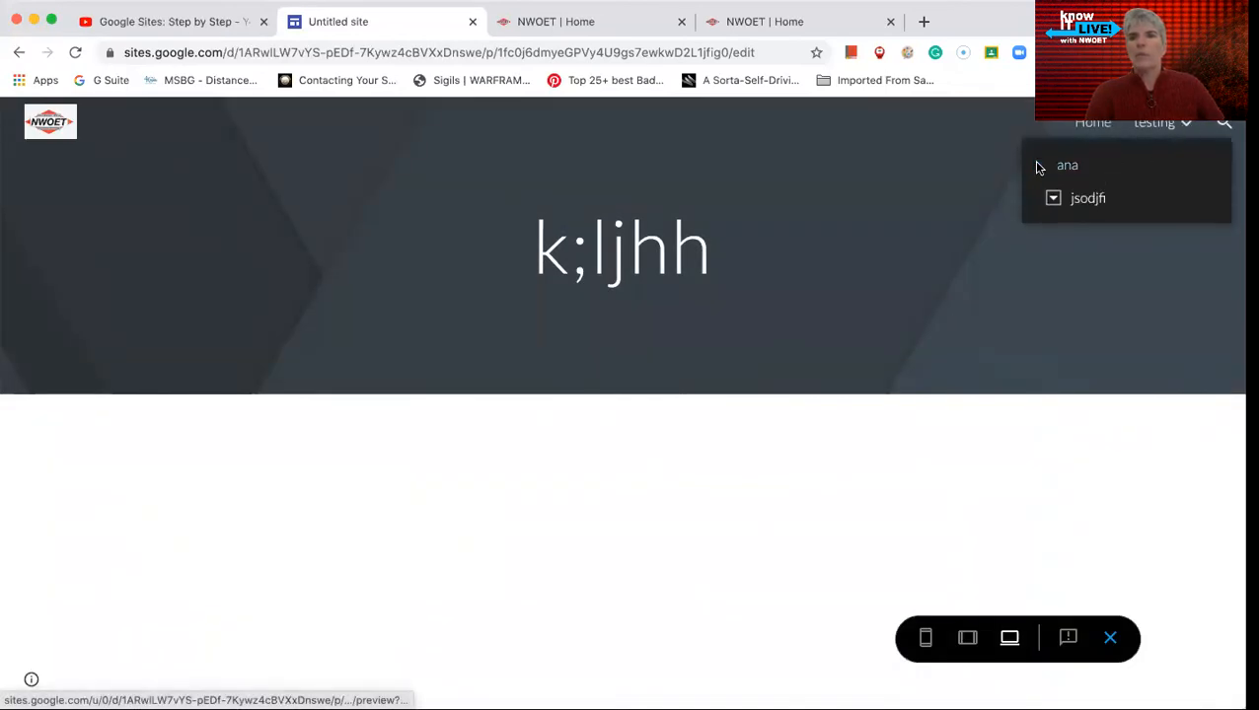
{"action": "left_click", "coordinate": [1049, 202]}
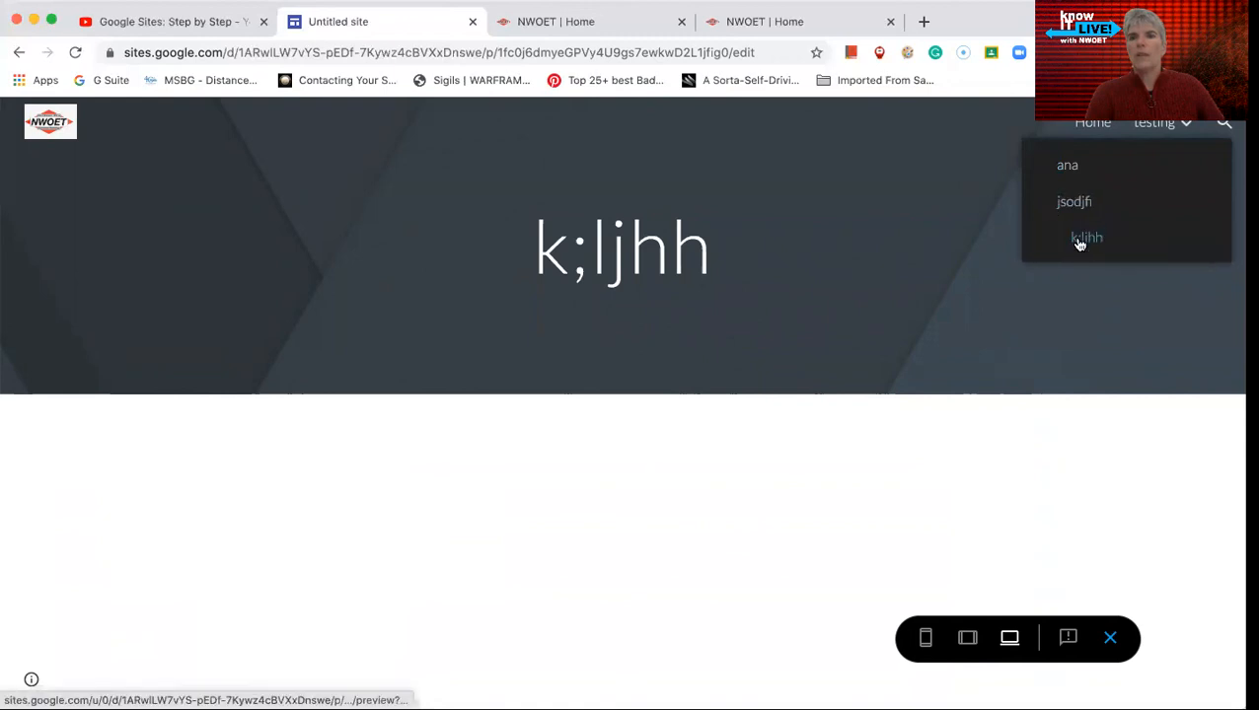